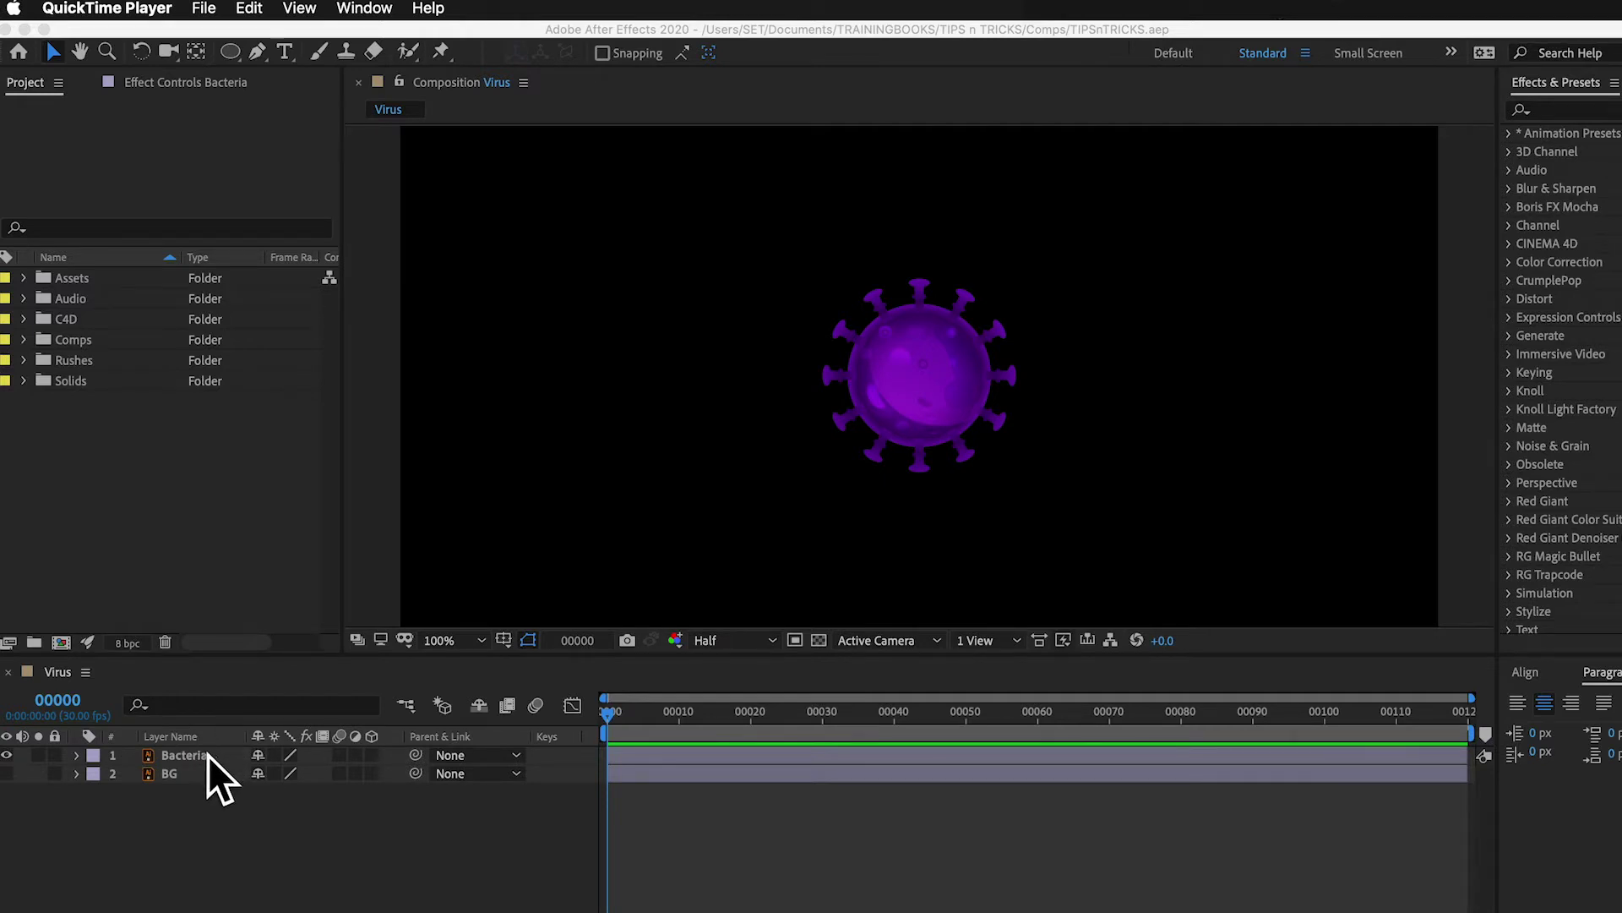
Step: Reveal the Bacteria layer's Rotation property and add an expression to it
left_click(208, 754)
key("r")
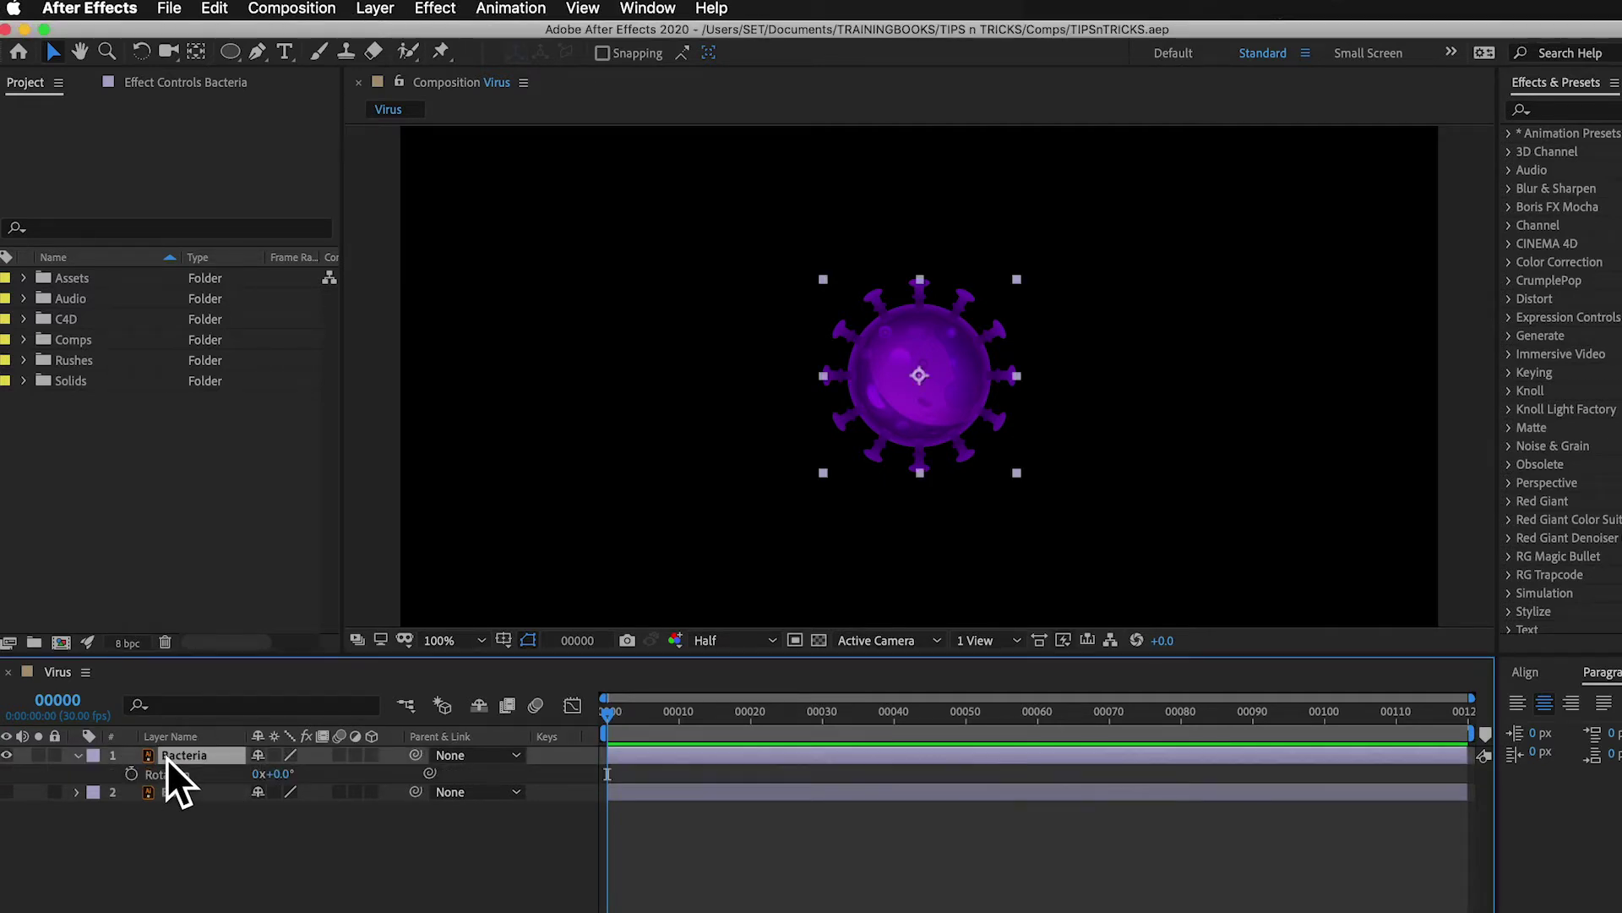
left_click(174, 773)
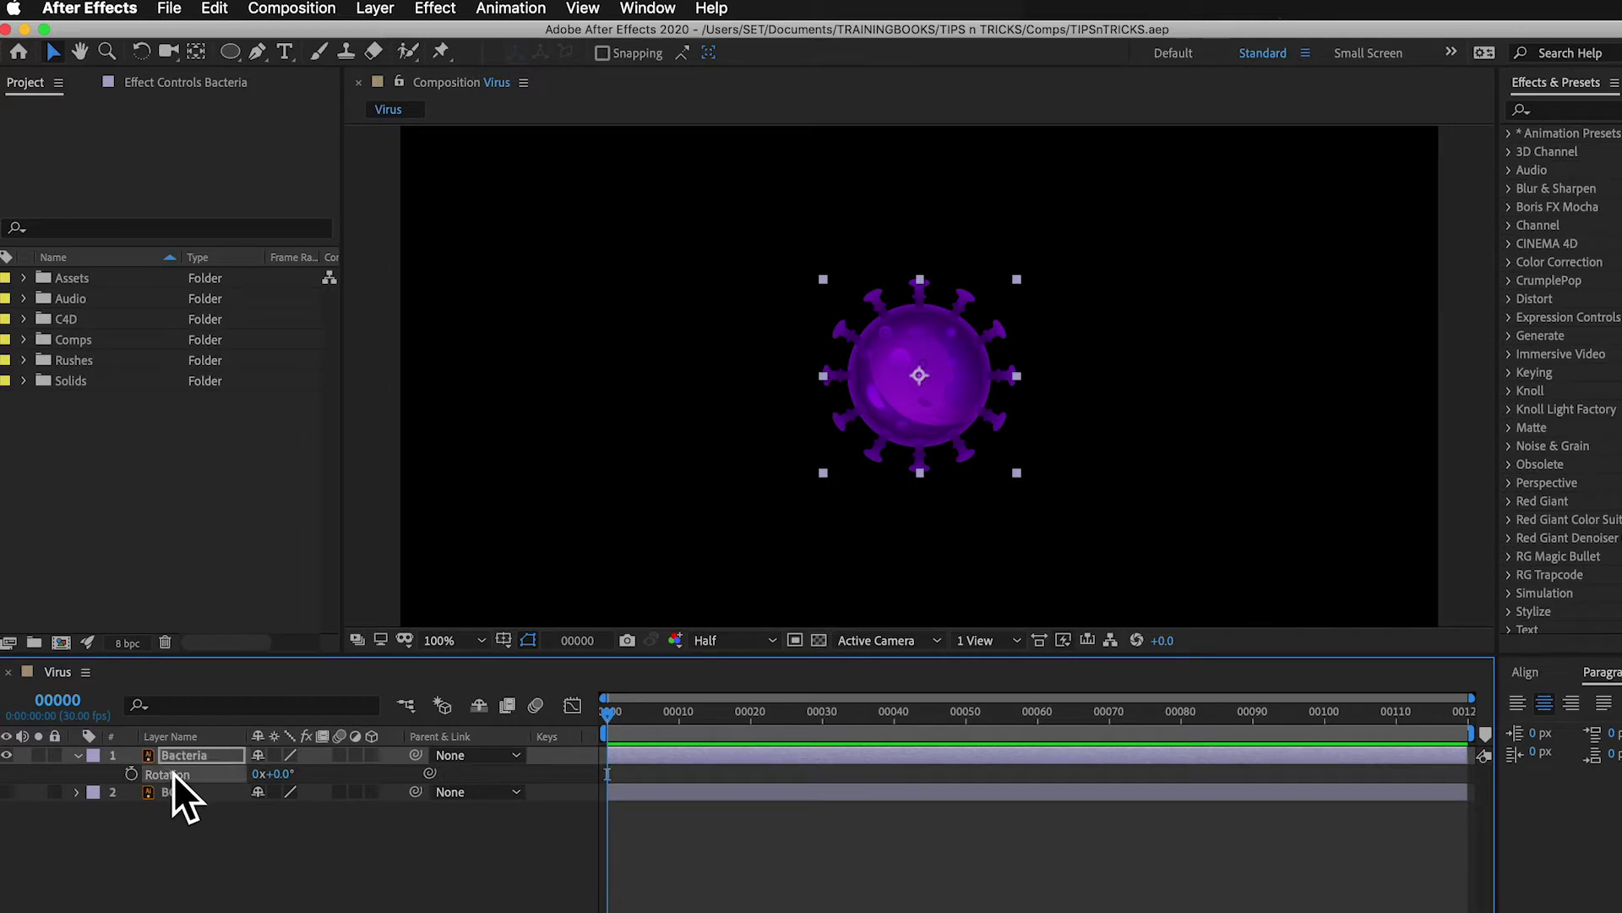
left_click(515, 7)
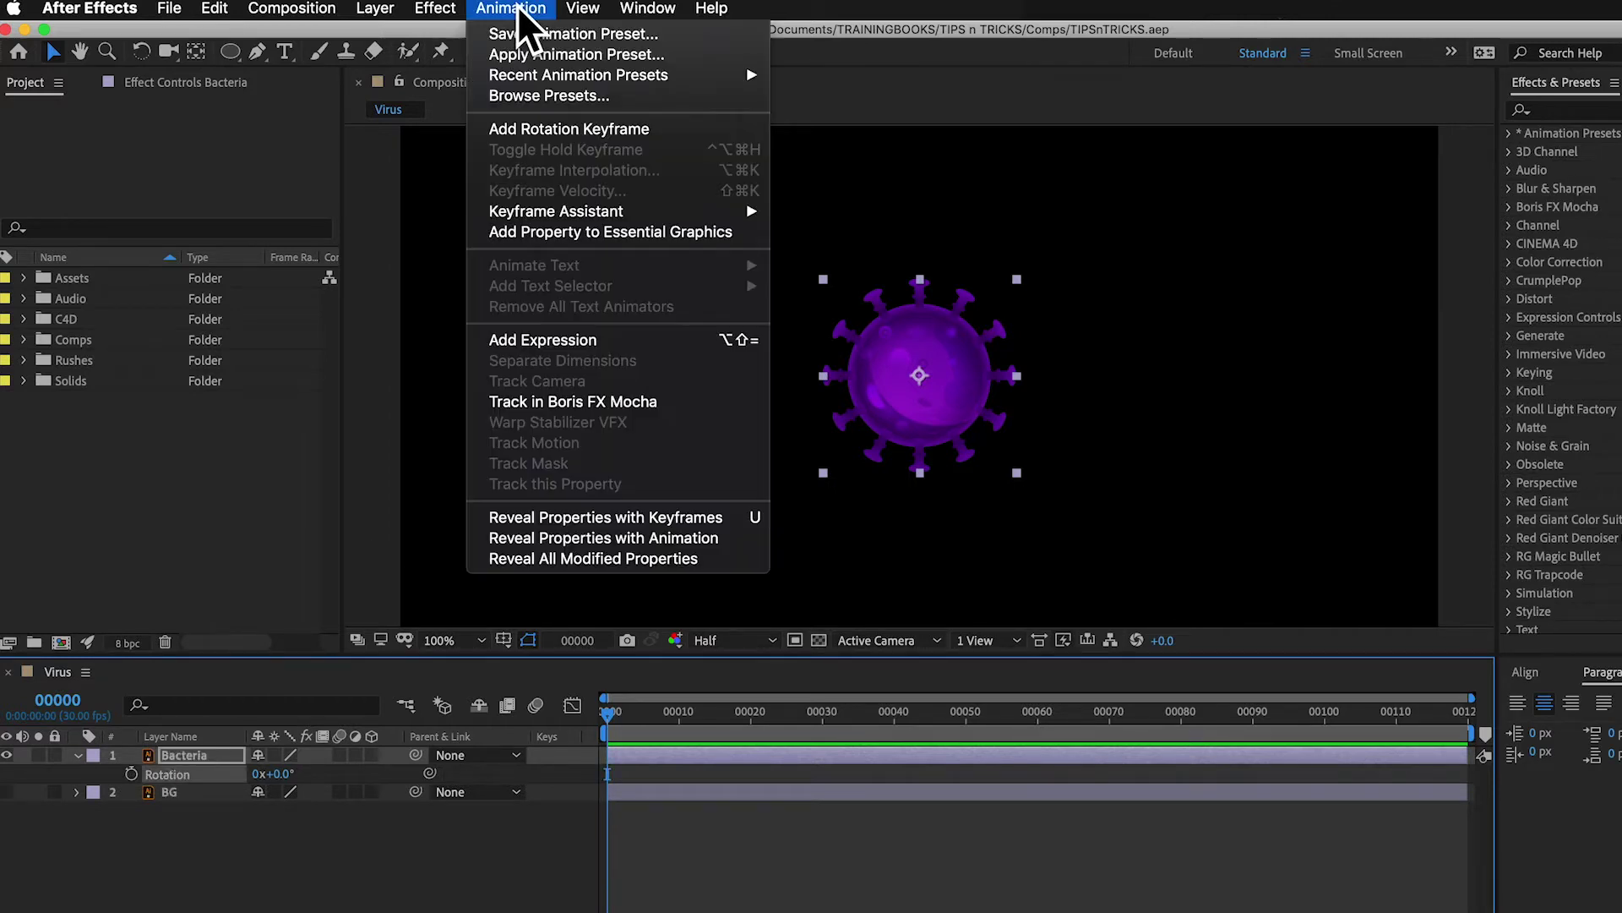
left_click(556, 340)
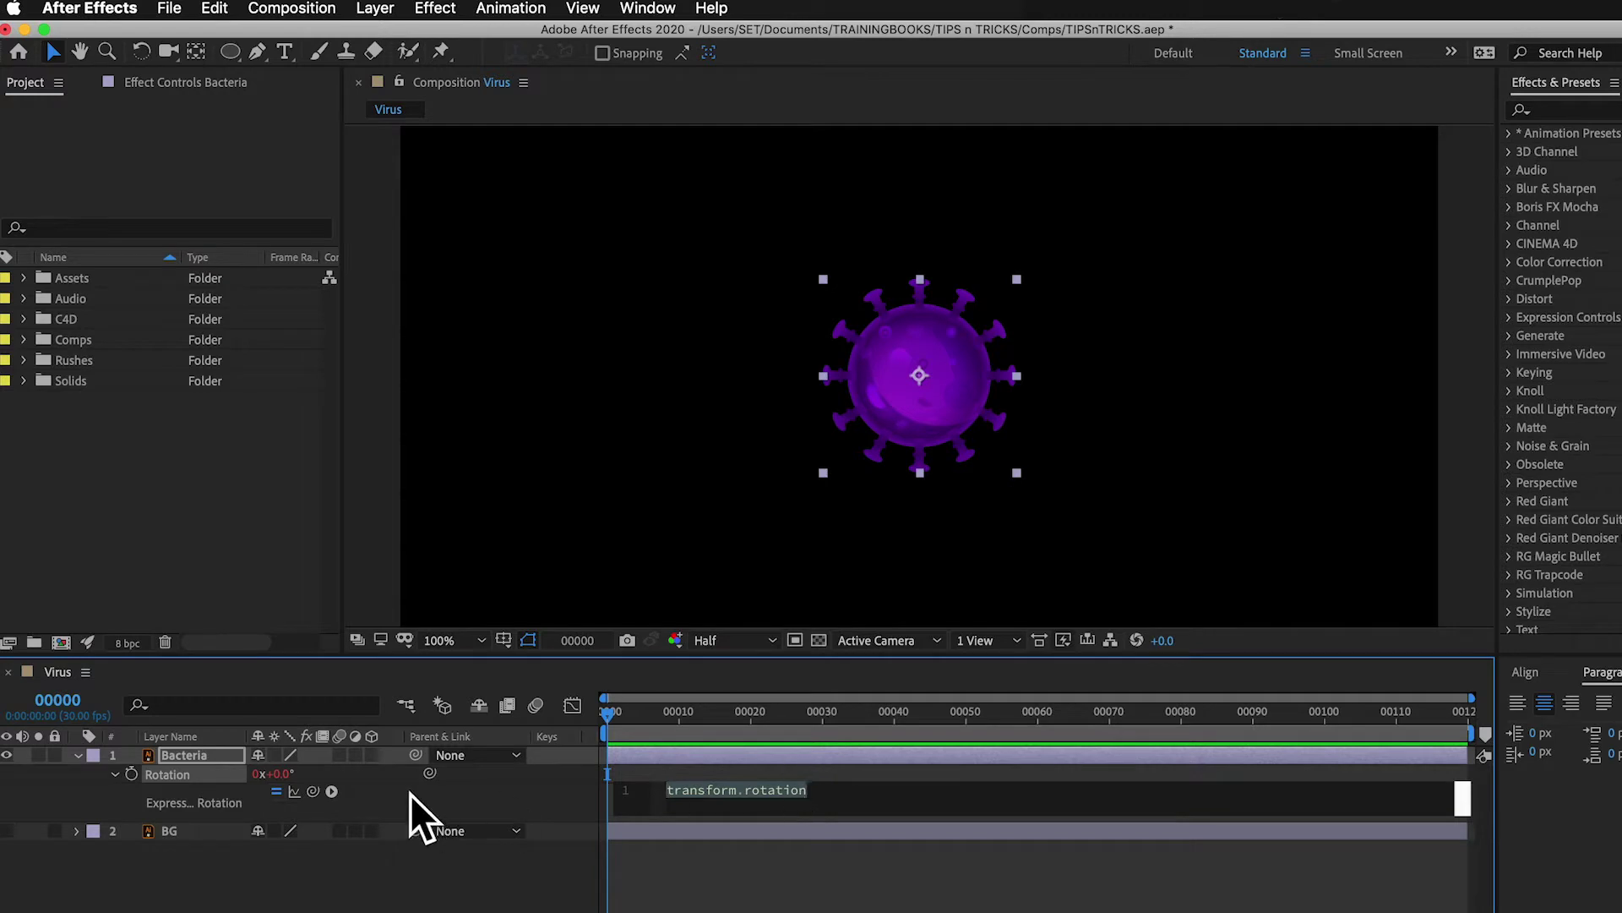
Step: Replace the Rotation expression with the wiggle(freq, amp, octaves = 1, amp_mult = .5, t = time) template from the expression language's Property functions
left_click(331, 792)
mouse_move(460, 786)
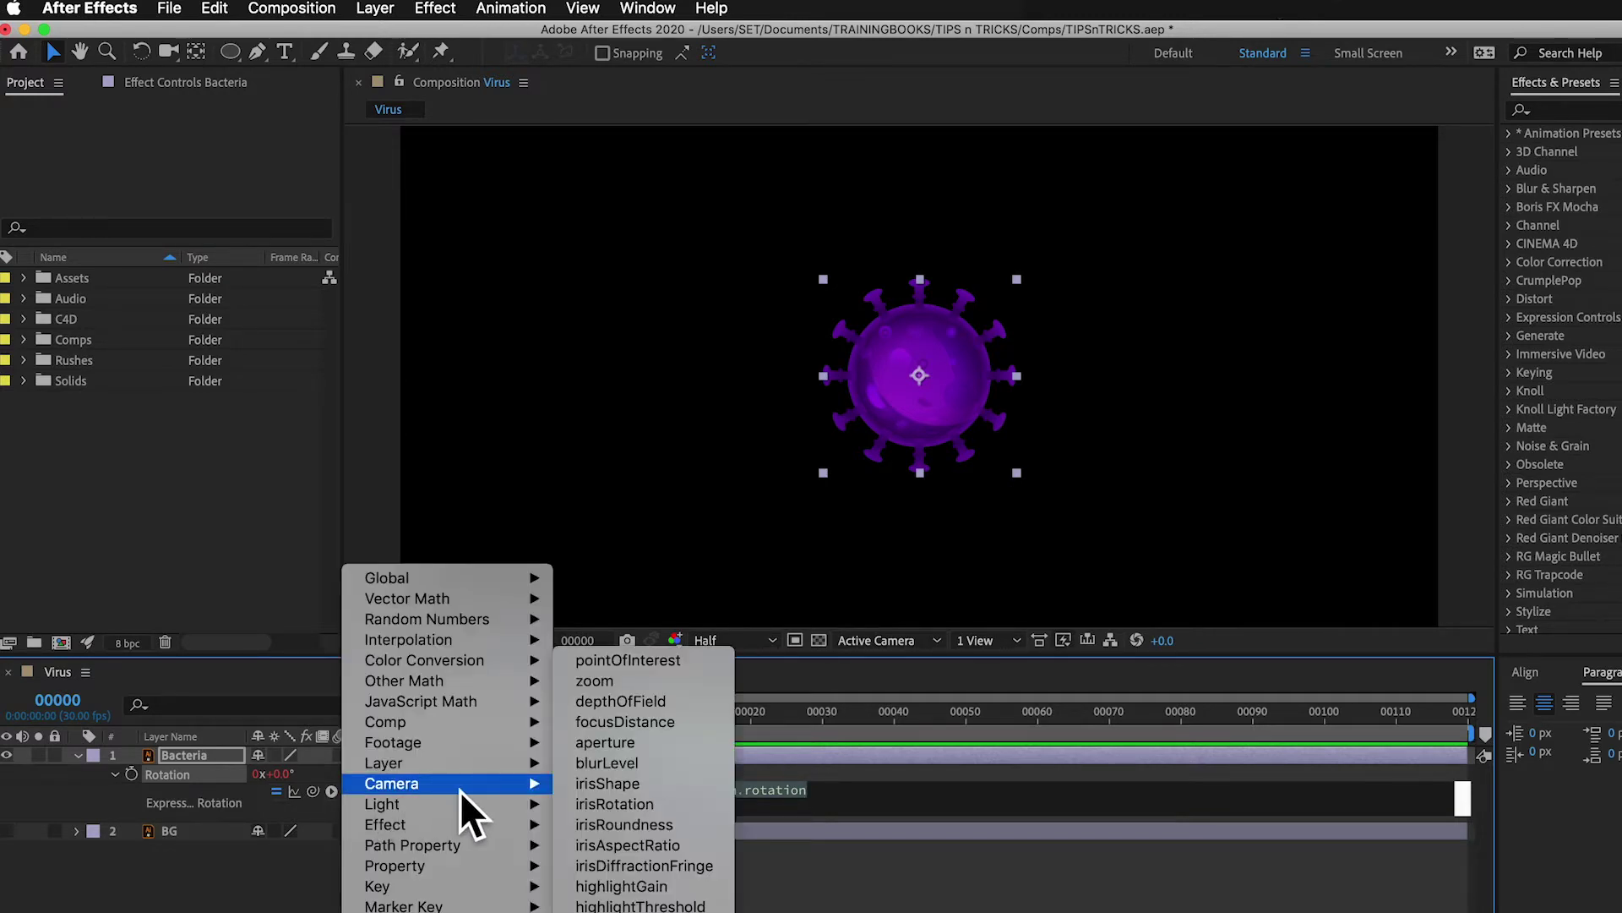
mouse_move(445, 861)
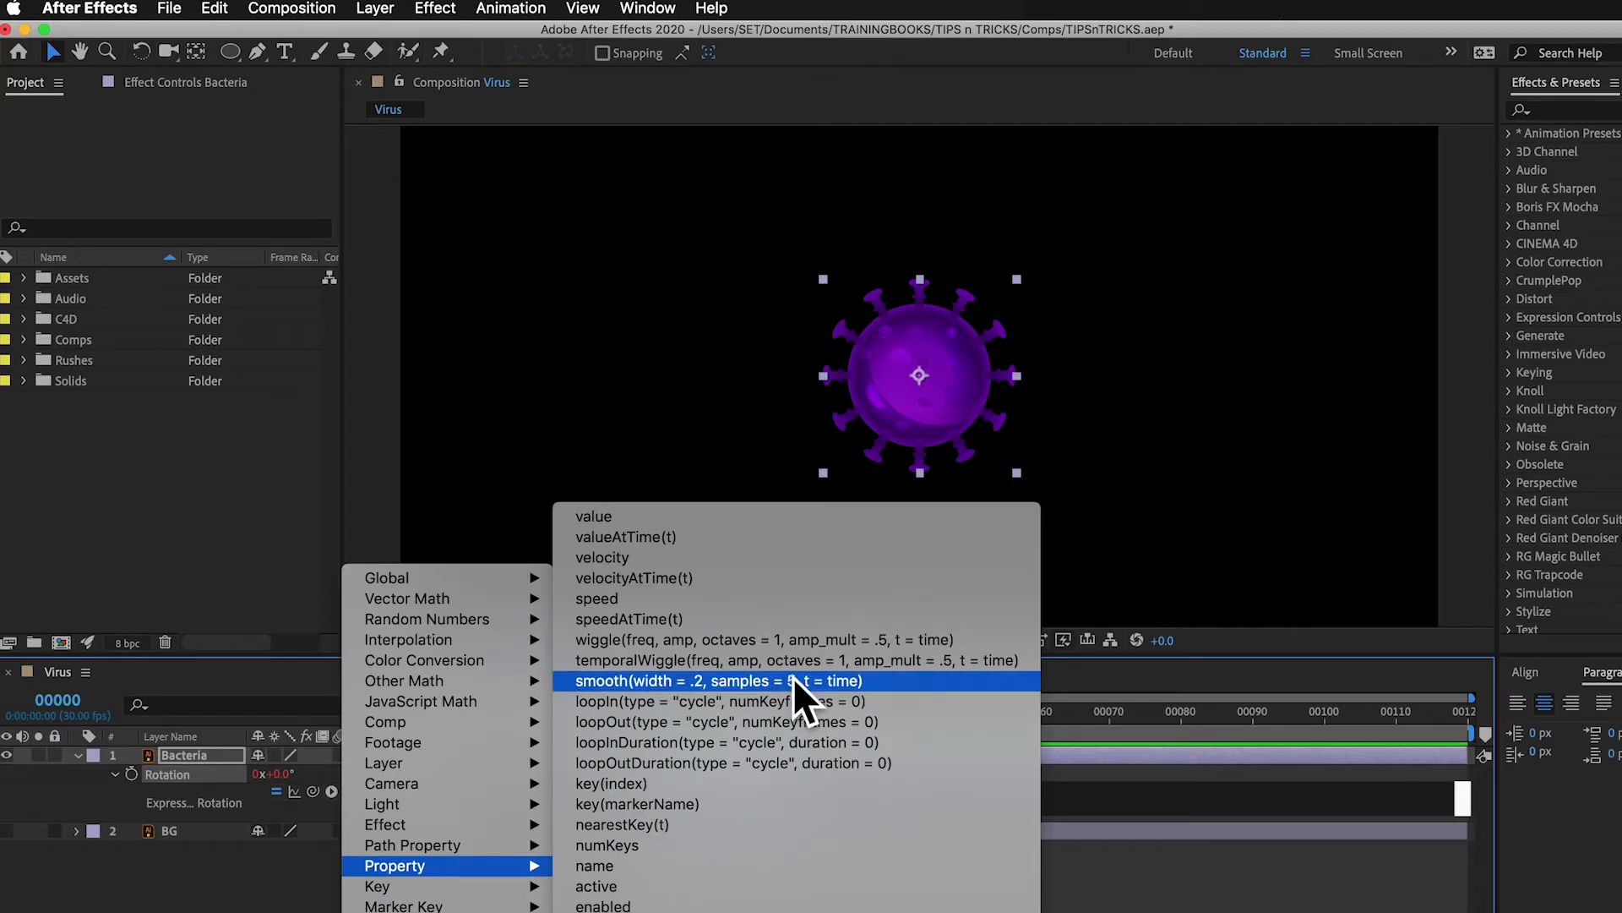
left_click(757, 640)
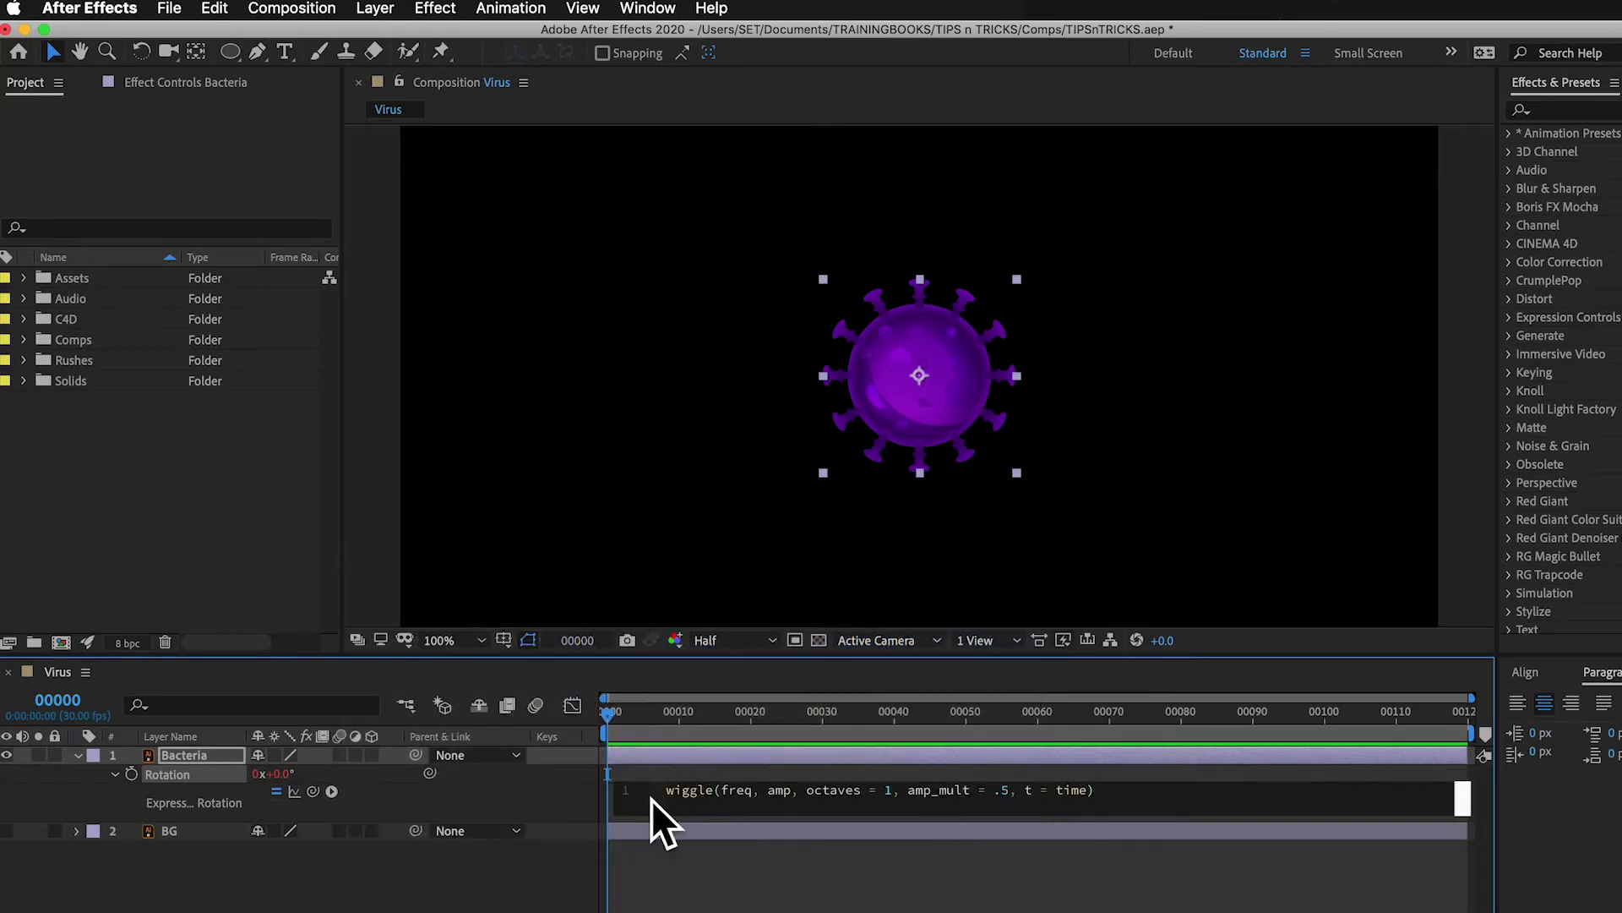
Step: Reduce the Bacteria layer's Rotation expression to wiggle(1,180) and play a preview of the animation
left_click(728, 791)
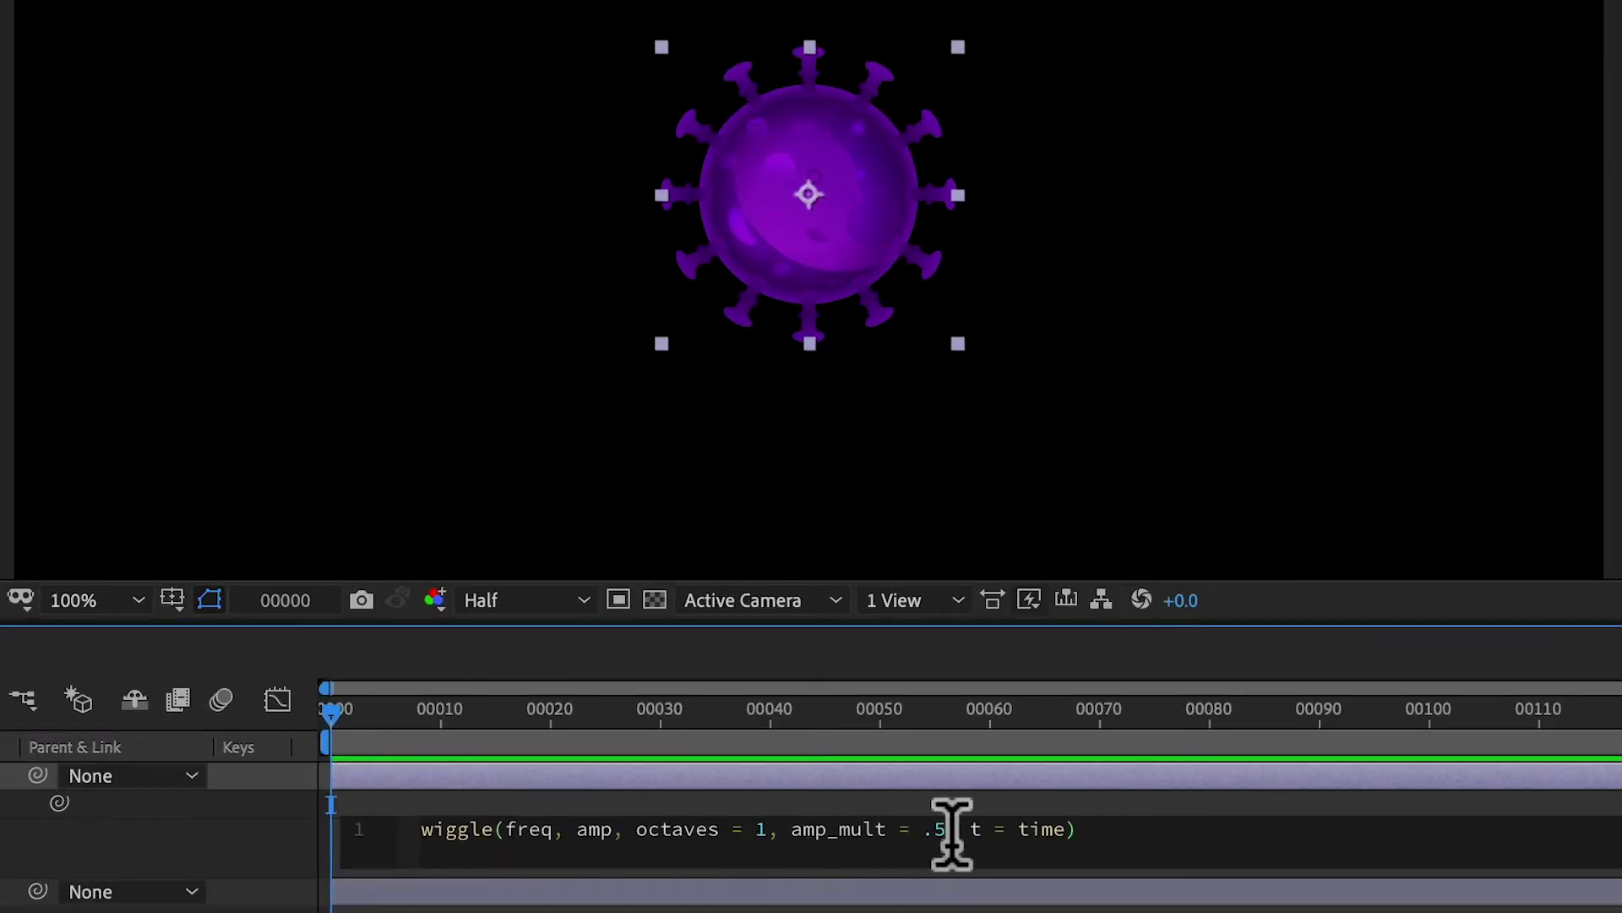
key("BackSpace")
key("BackSpace")
key("BackSpace")
key("BackSpace")
key("BackSpace")
key("BackSpace")
key("BackSpace")
key("BackSpace")
key("BackSpace")
key("BackSpace")
key("BackSpace")
key("BackSpace")
key("BackSpace")
key("BackSpace")
key("BackSpace")
key("BackSpace")
key("BackSpace")
key("BackSpace")
key("BackSpace")
key("BackSpace")
key("BackSpace")
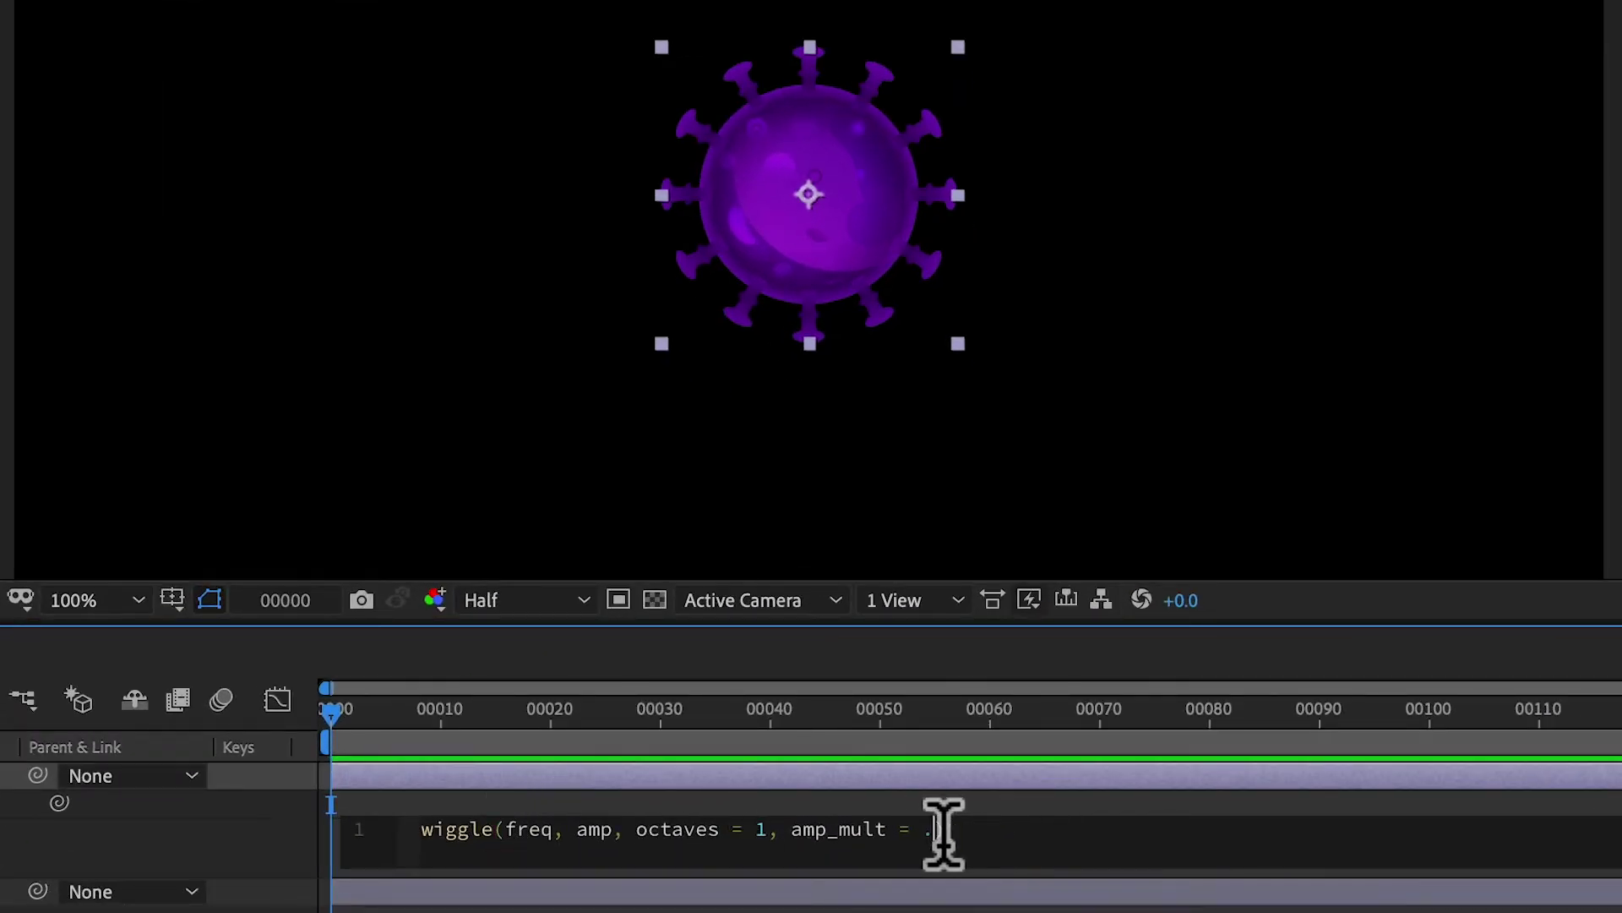
key("BackSpace")
key("BackSpace")
key("BackSpace")
key("BackSpace")
key("BackSpace")
key("BackSpace")
key("BackSpace")
key("BackSpace")
key("BackSpace")
key("BackSpace")
key("BackSpace")
key("BackSpace")
key("BackSpace")
key("BackSpace")
key("BackSpace")
key("BackSpace")
key("BackSpace")
key("BackSpace")
key("BackSpace")
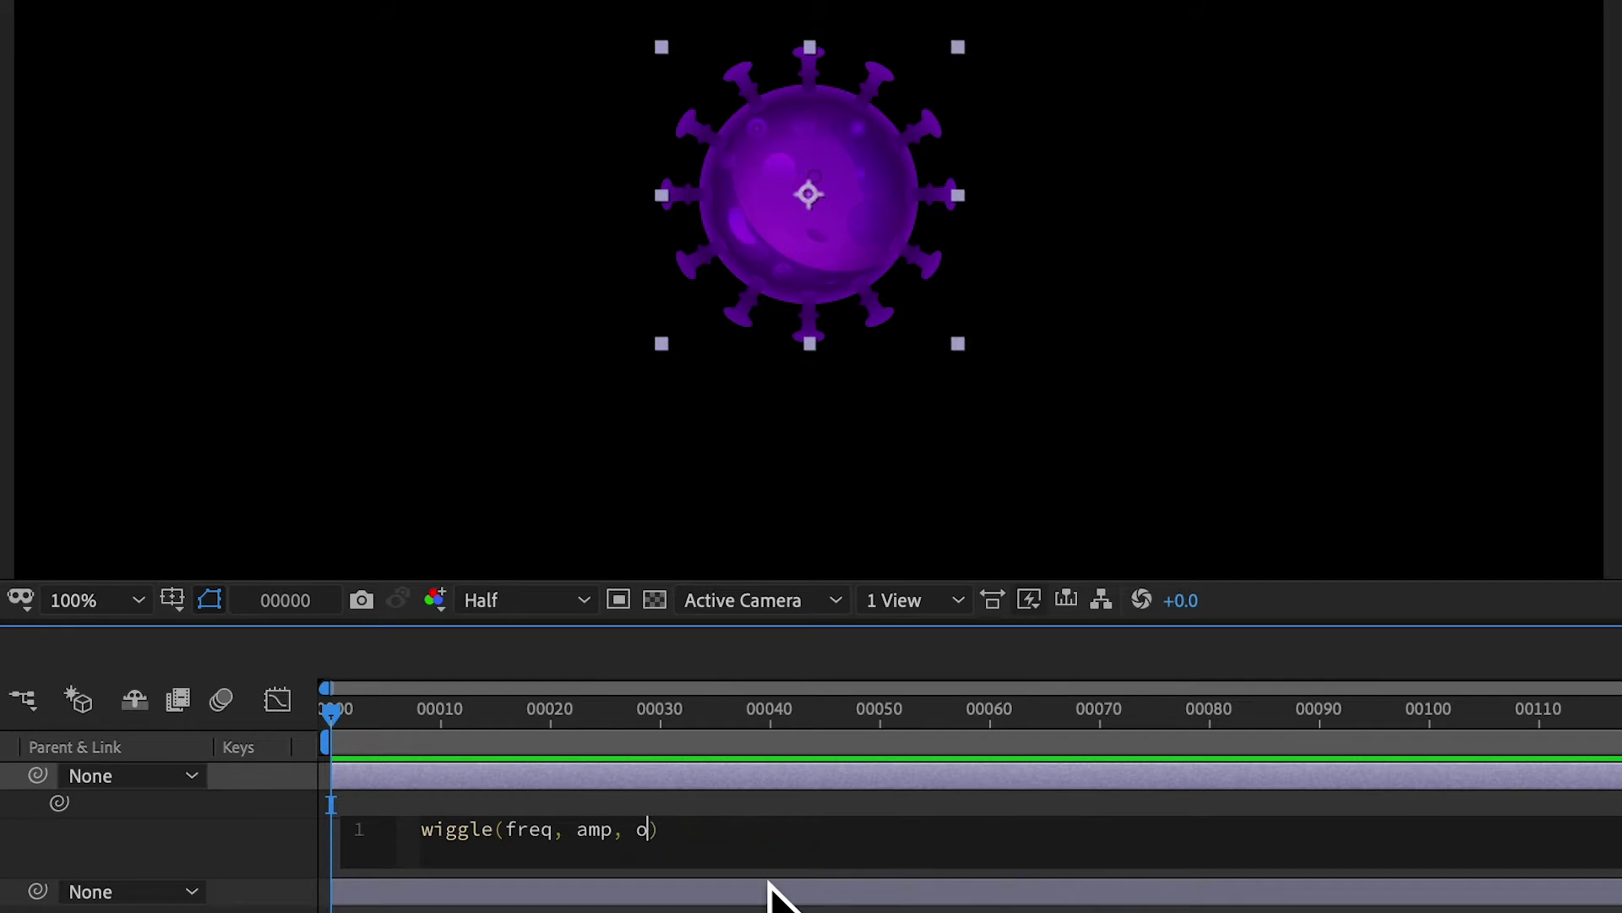
key("BackSpace")
key("BackSpace")
key("BackSpace")
key("BackSpace")
key("BackSpace")
type("1,")
type("180")
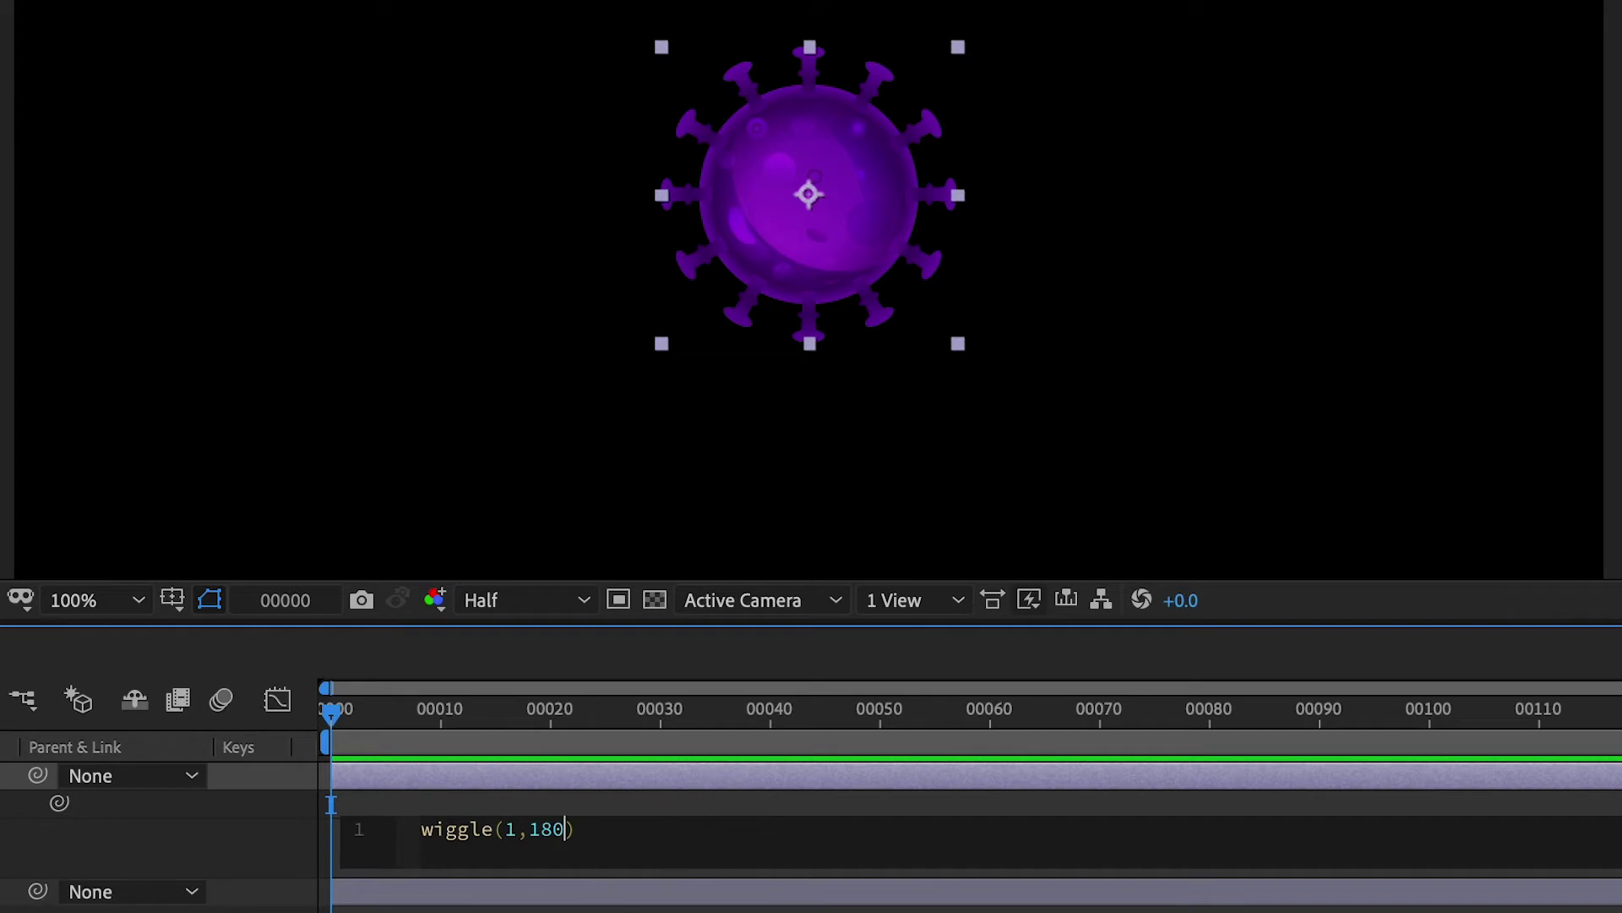
left_click(598, 911)
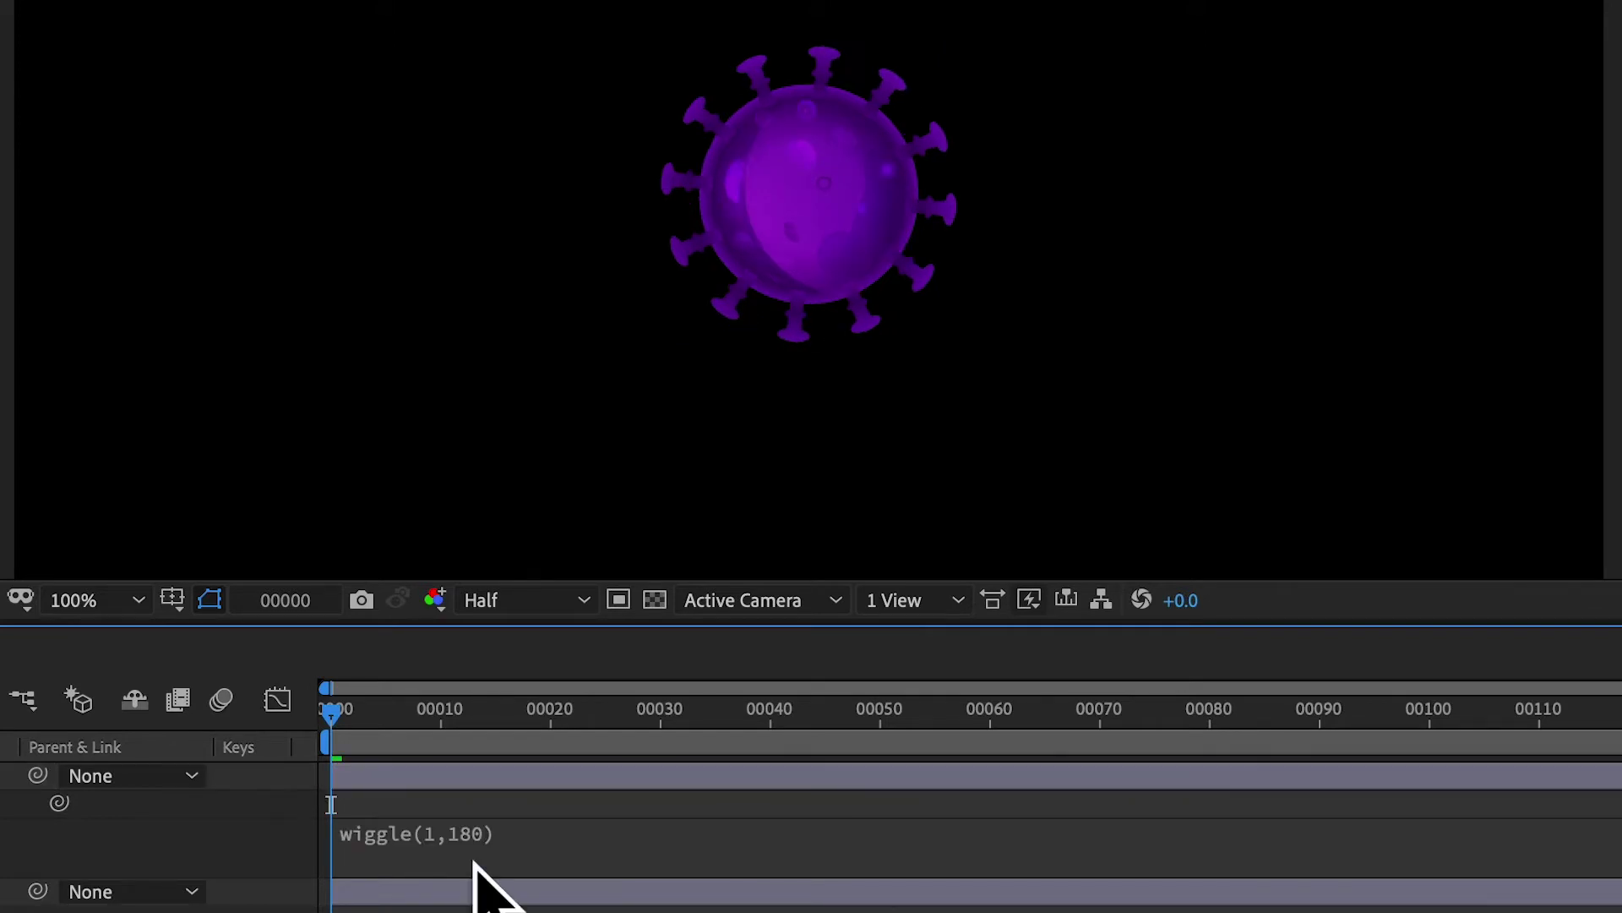
key("space")
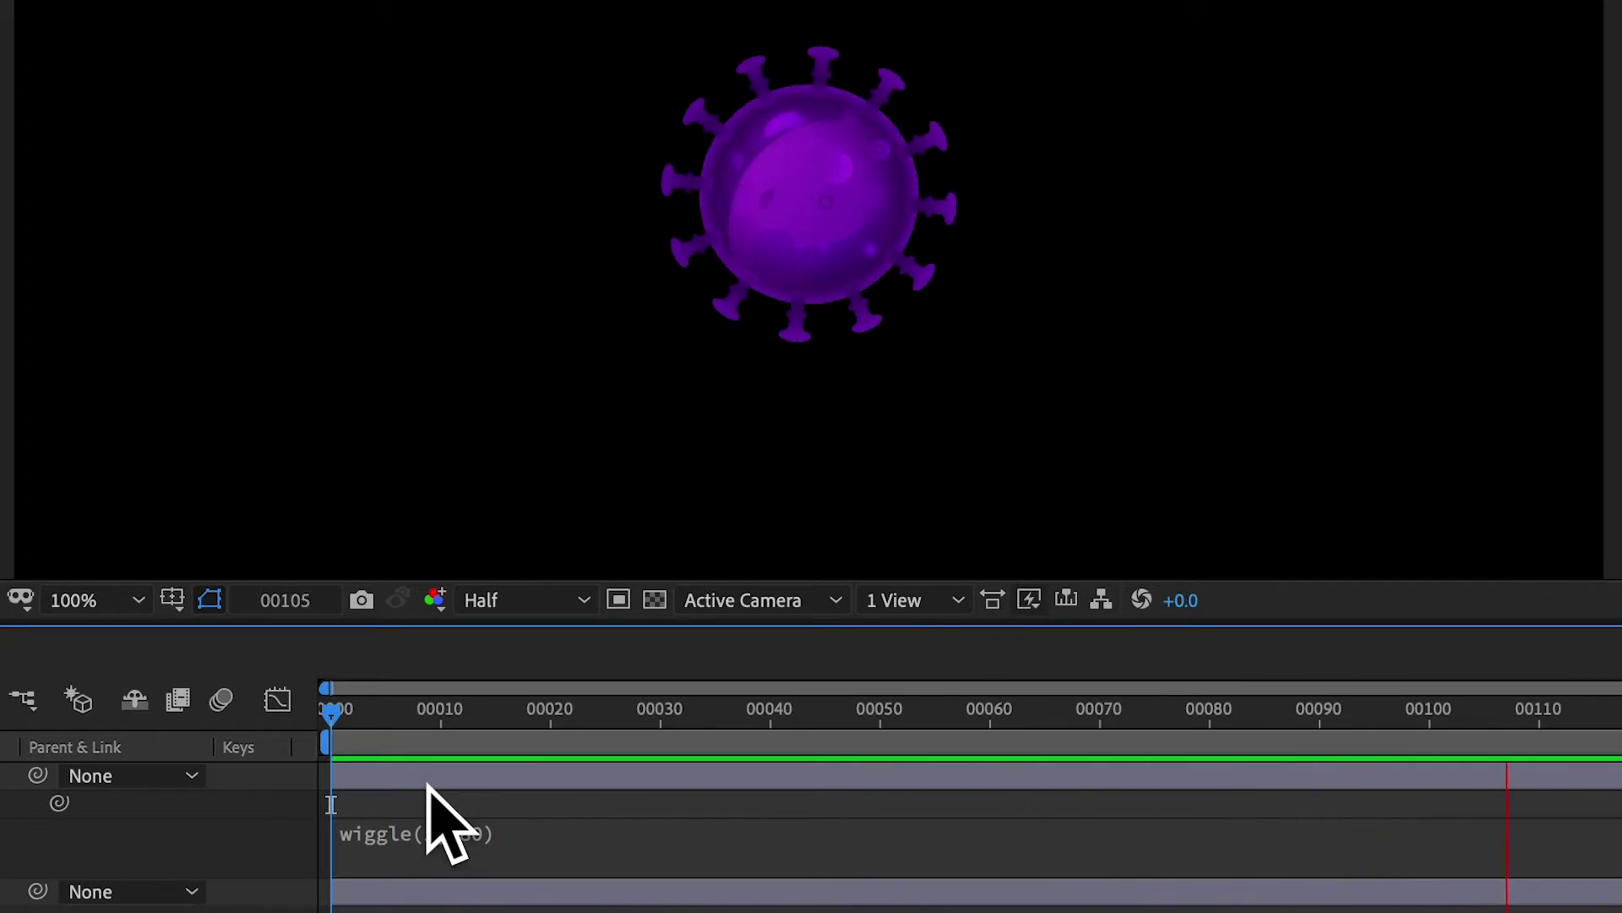
Step: Set the rotation wiggle's amplitude to 360 so the expression reads wiggle(1,360)
left_click(435, 828)
left_click(538, 828)
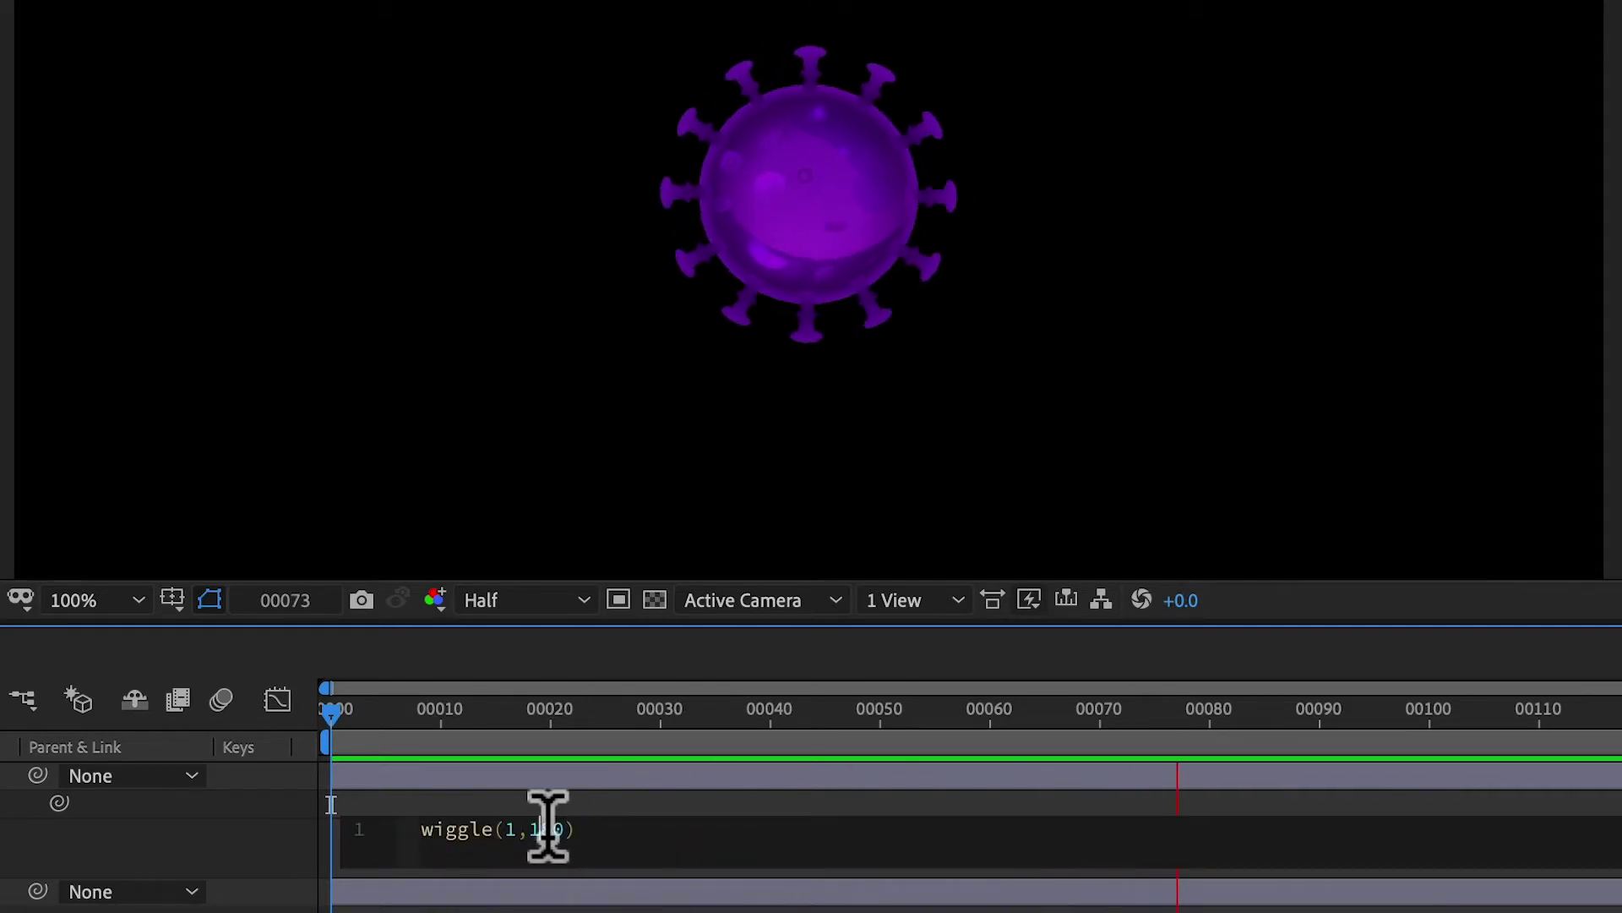
key("BackSpace")
type("36")
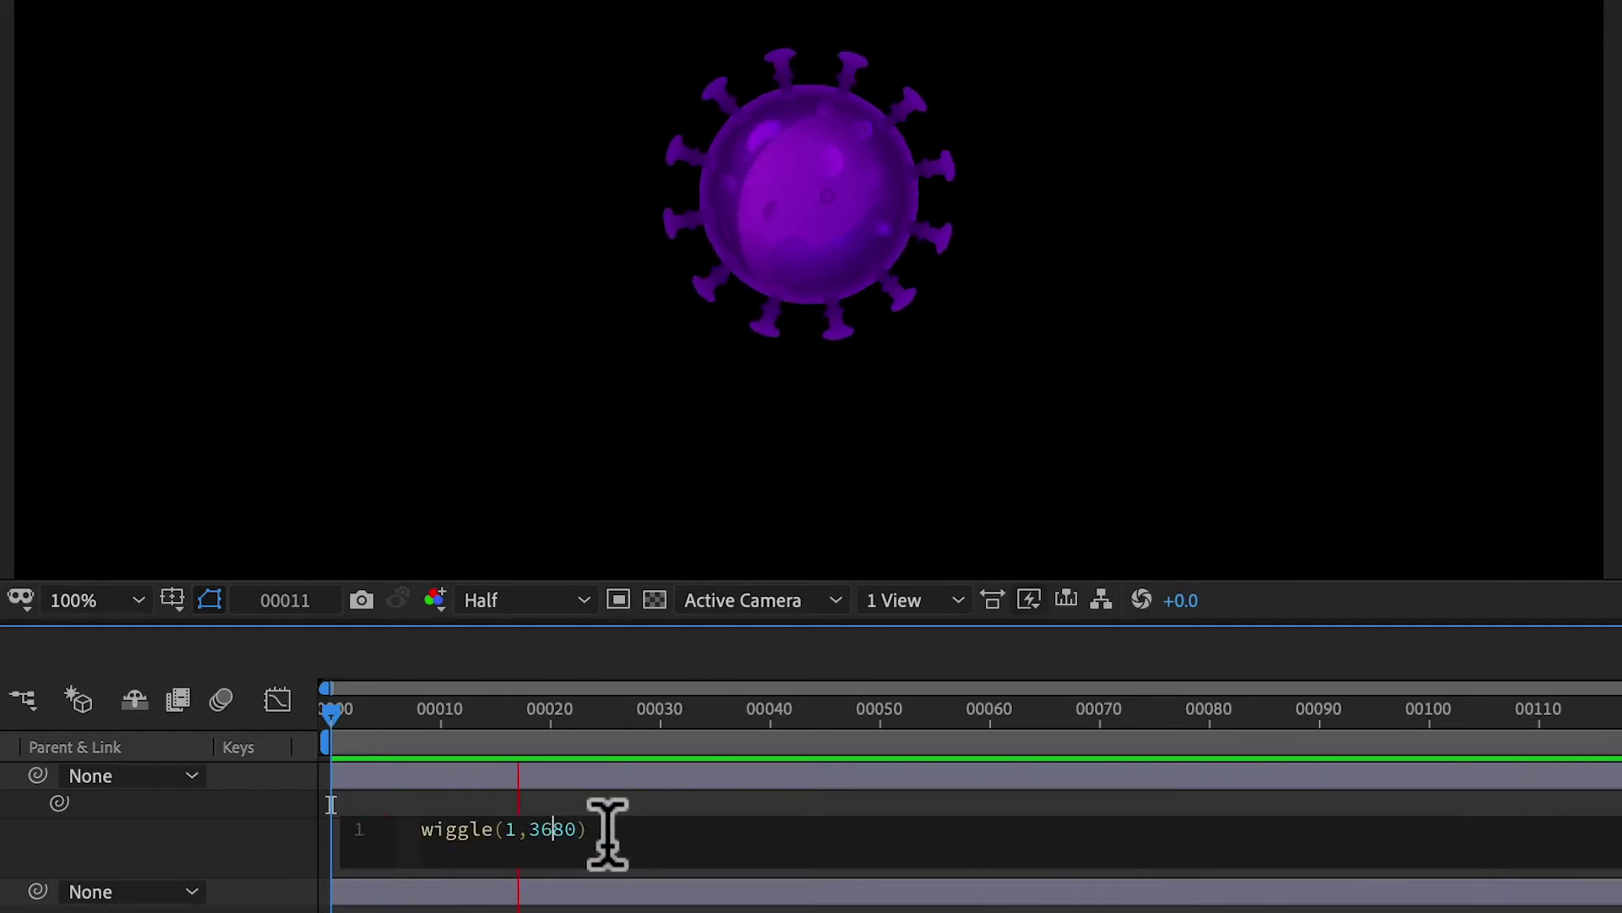
key("Delete")
type("0")
key("Delete")
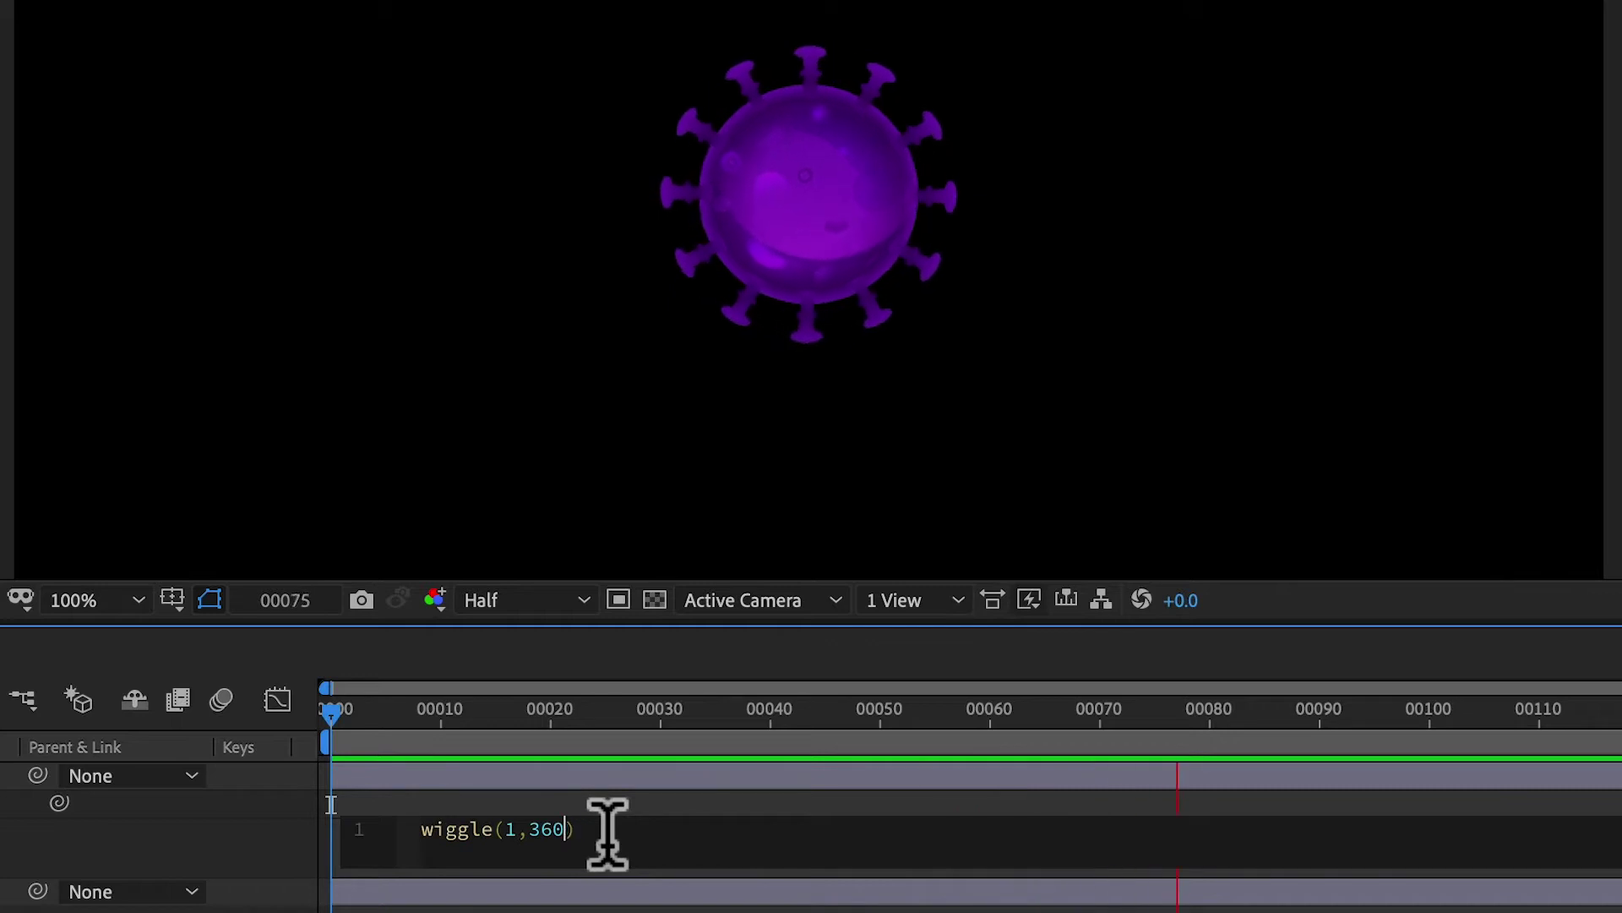
key("KP_Enter")
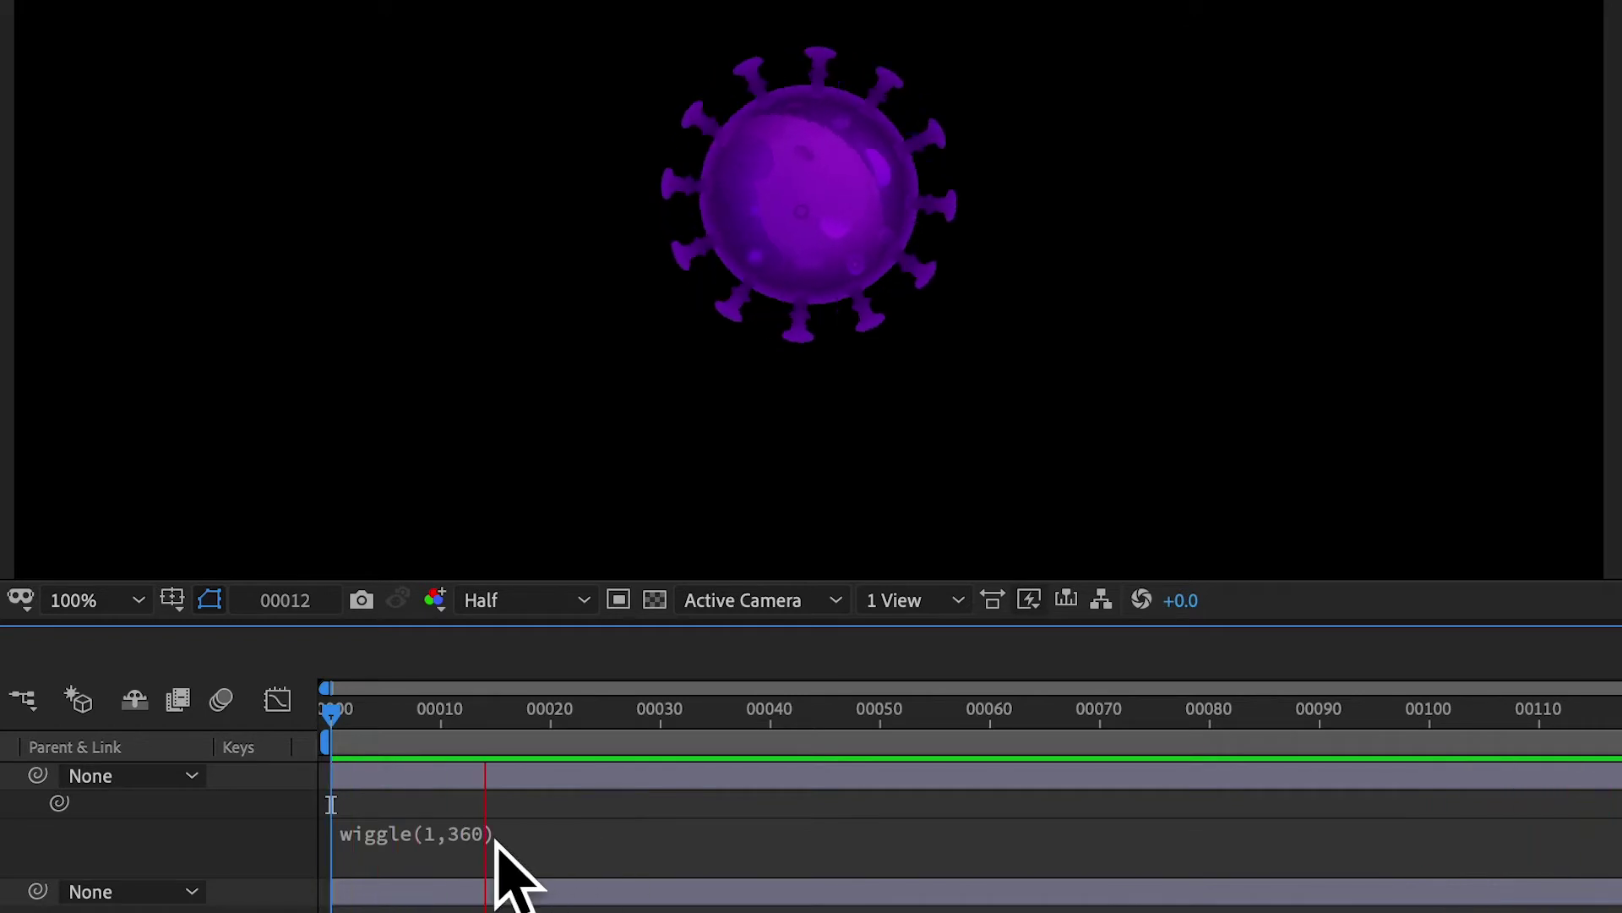
Step: Set the rotation wiggle's amplitude to 150 so the expression reads wiggle(1,150)
left_click(464, 839)
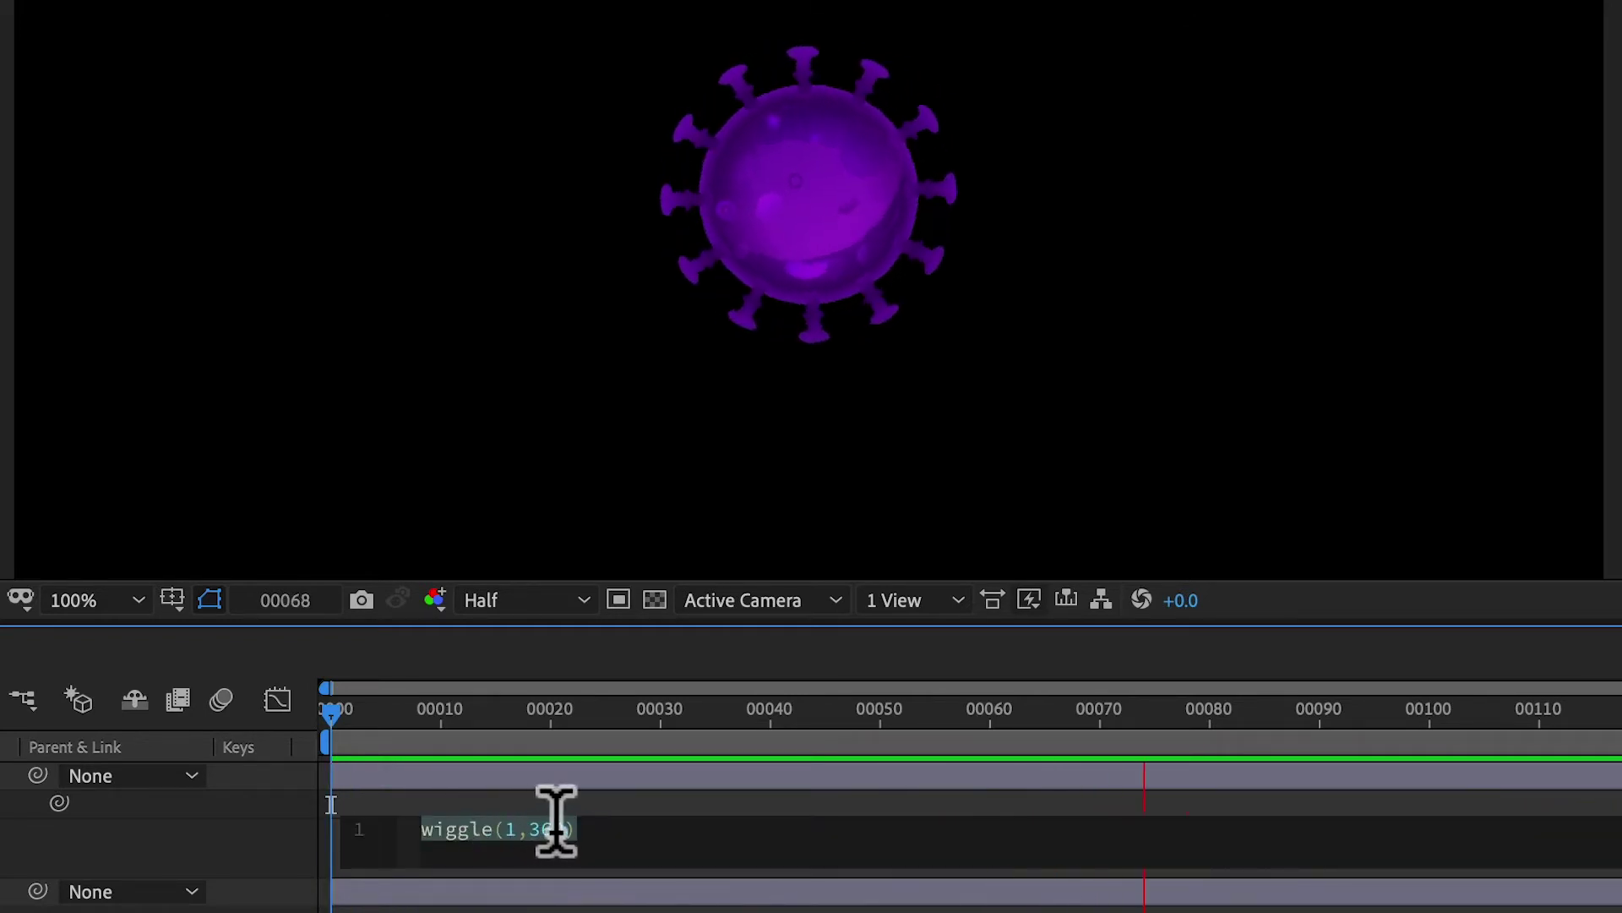
left_click(551, 828)
key("BackSpace")
key("BackSpace")
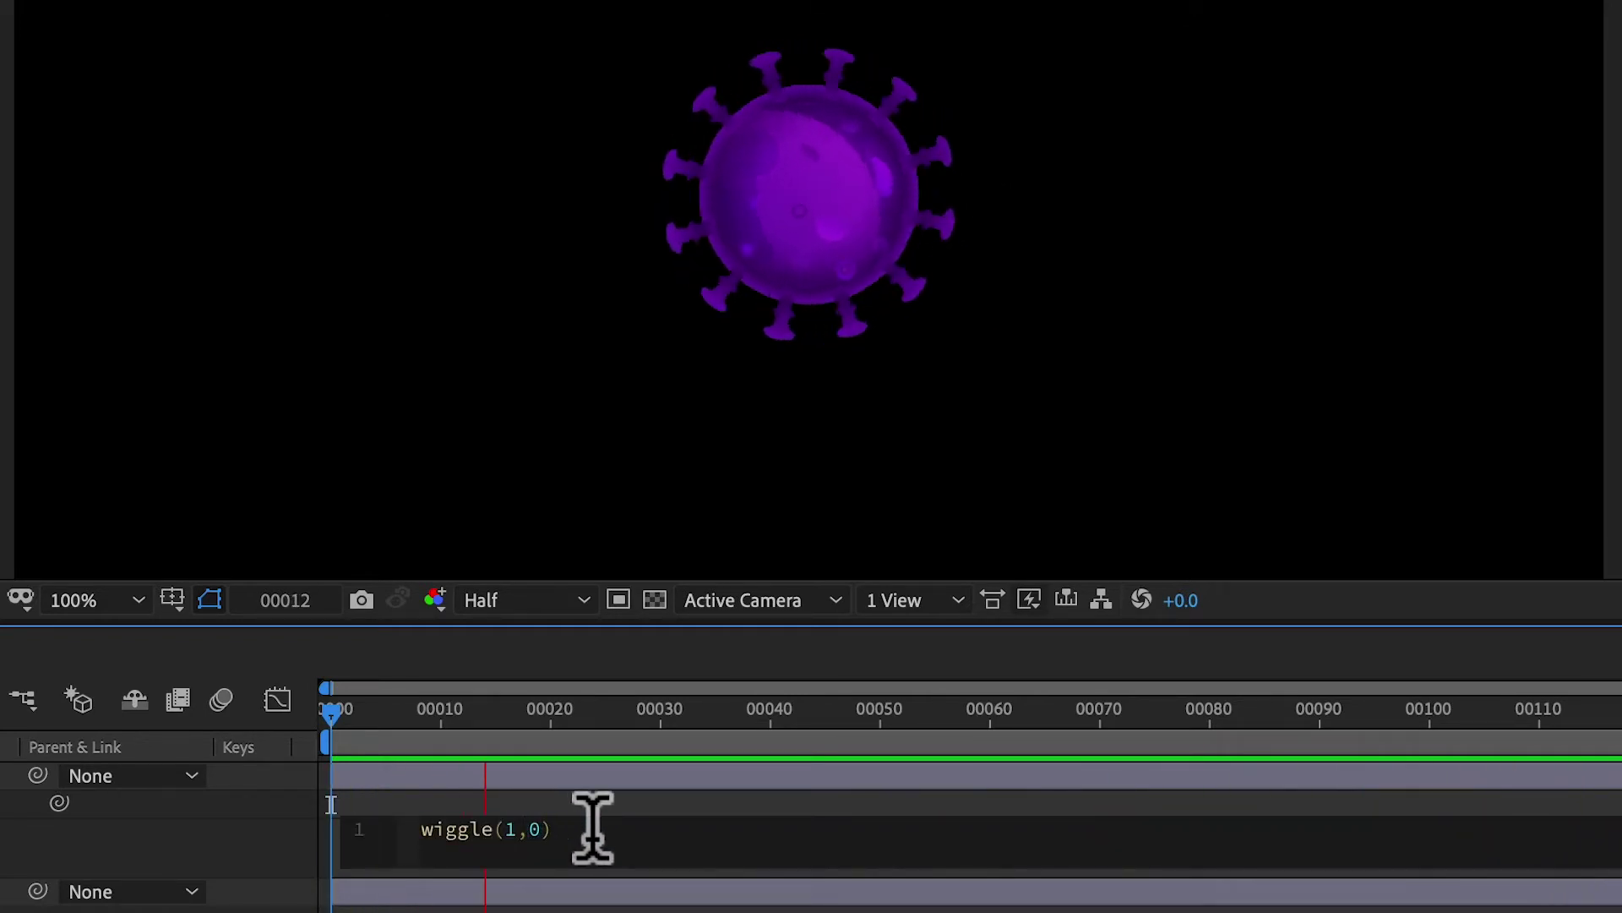
type("15")
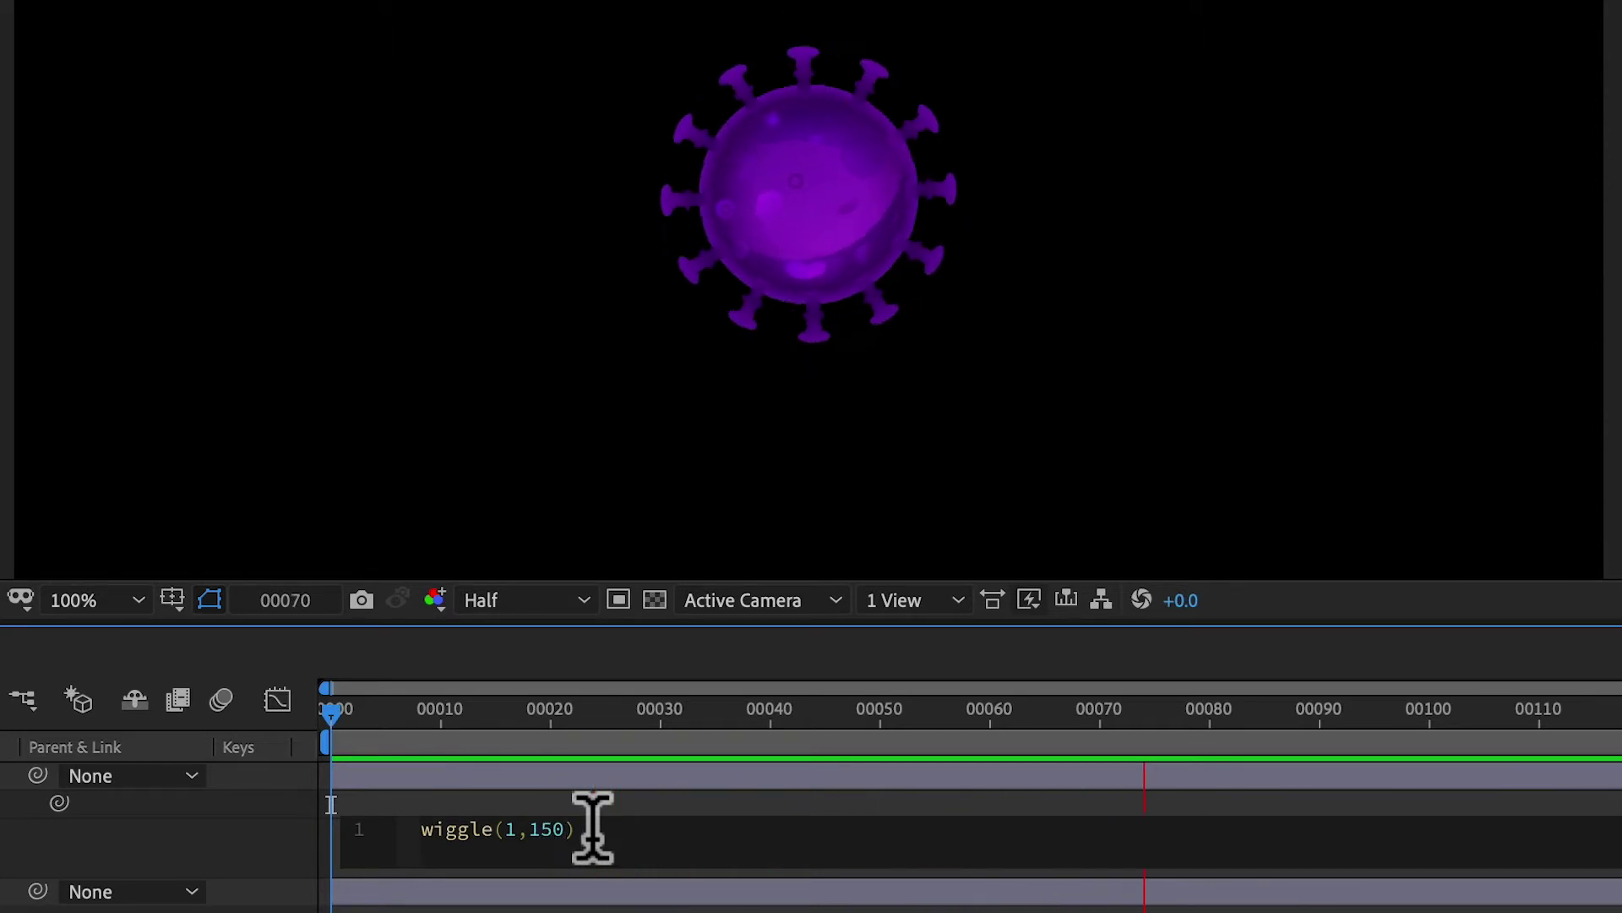
key("KP_Enter")
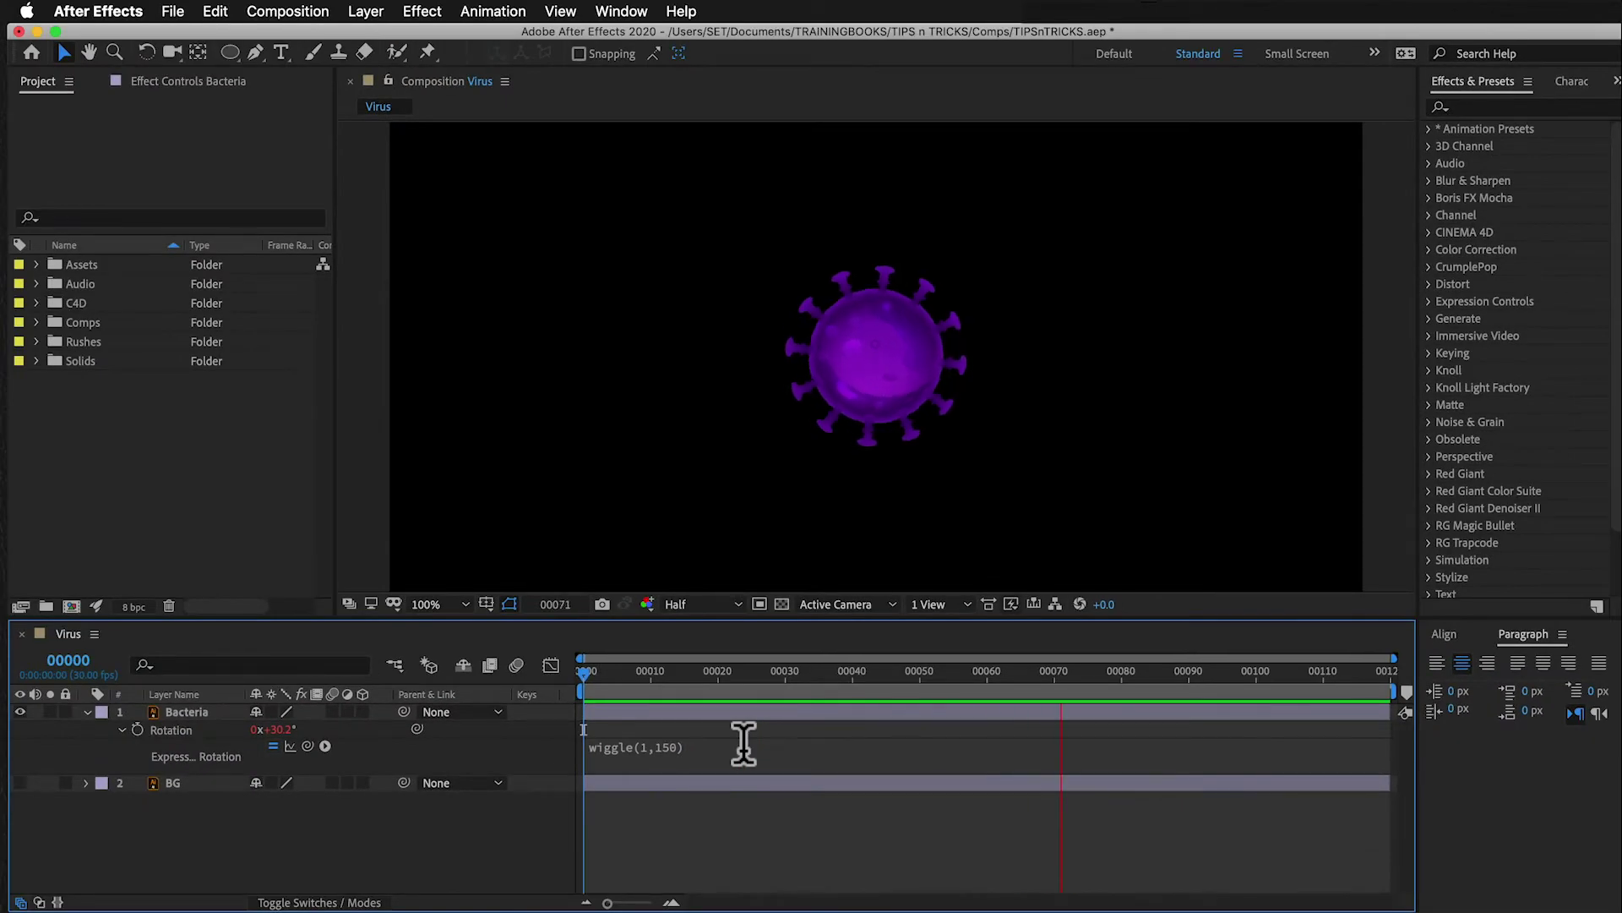
Step: Reveal the Bacteria layer's Position property and give it the expression wiggle(1,100)
left_click(191, 710)
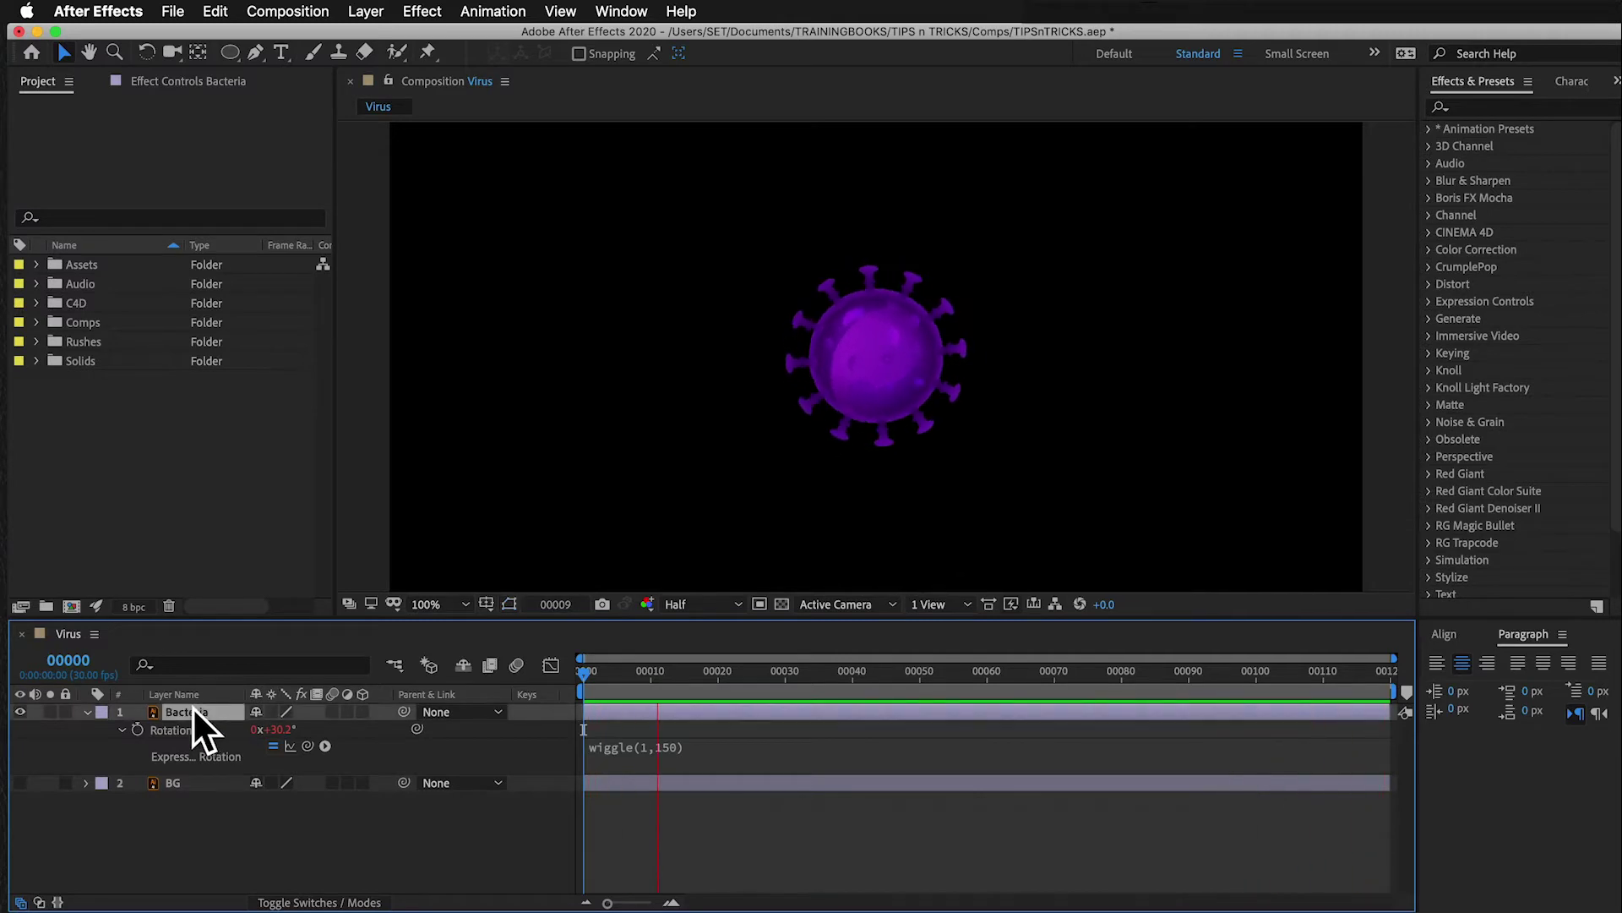
key("p")
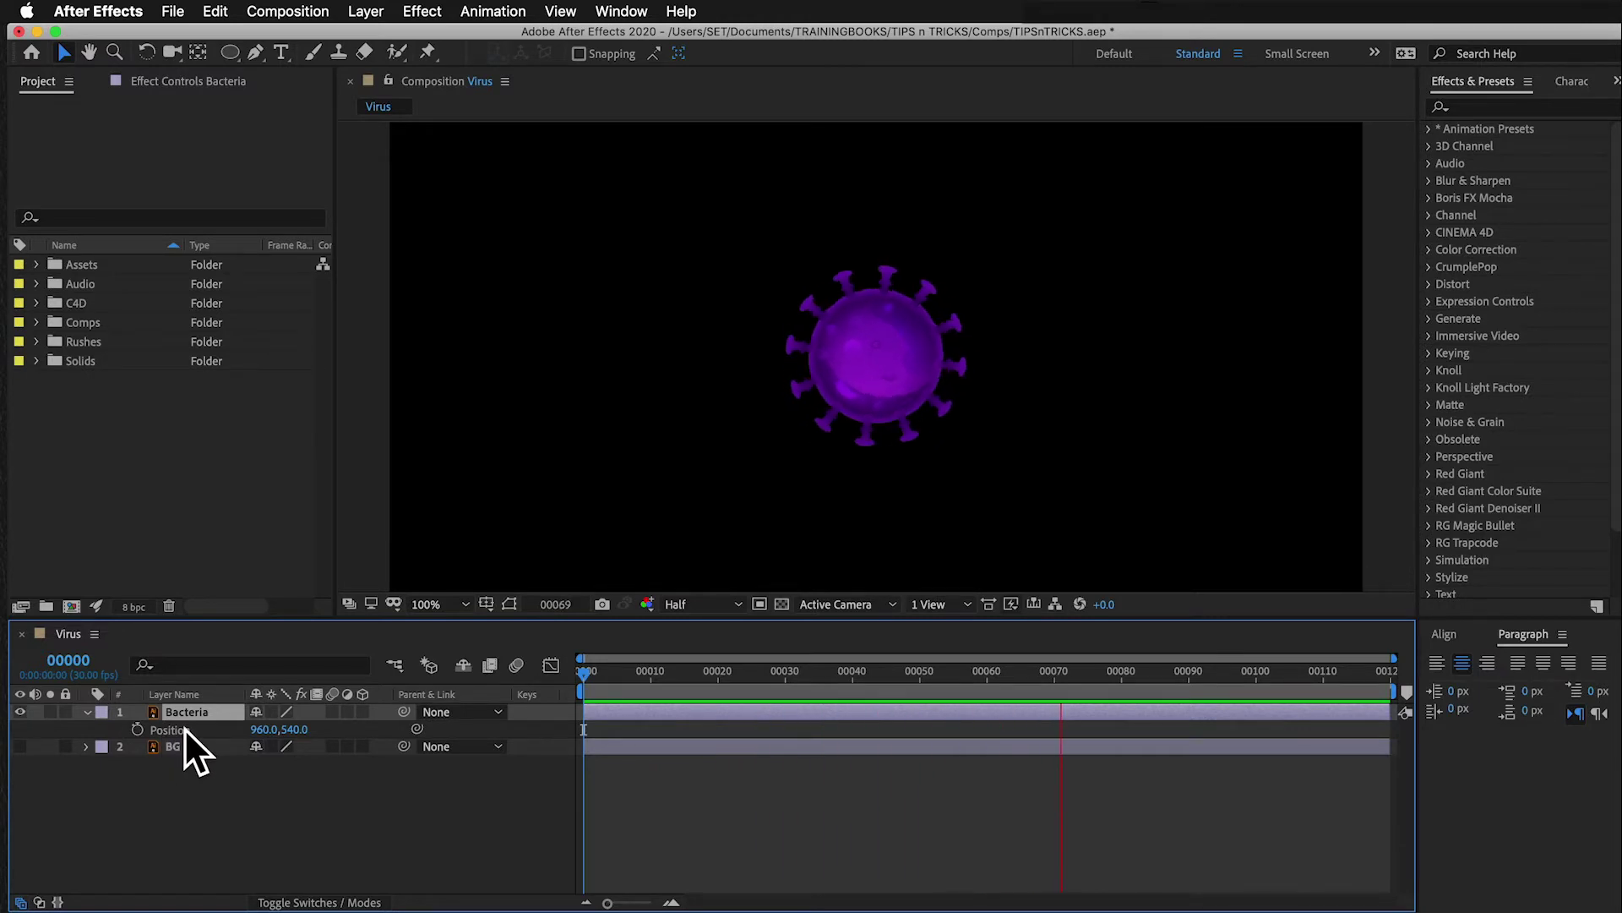
left_click(135, 729, "alt")
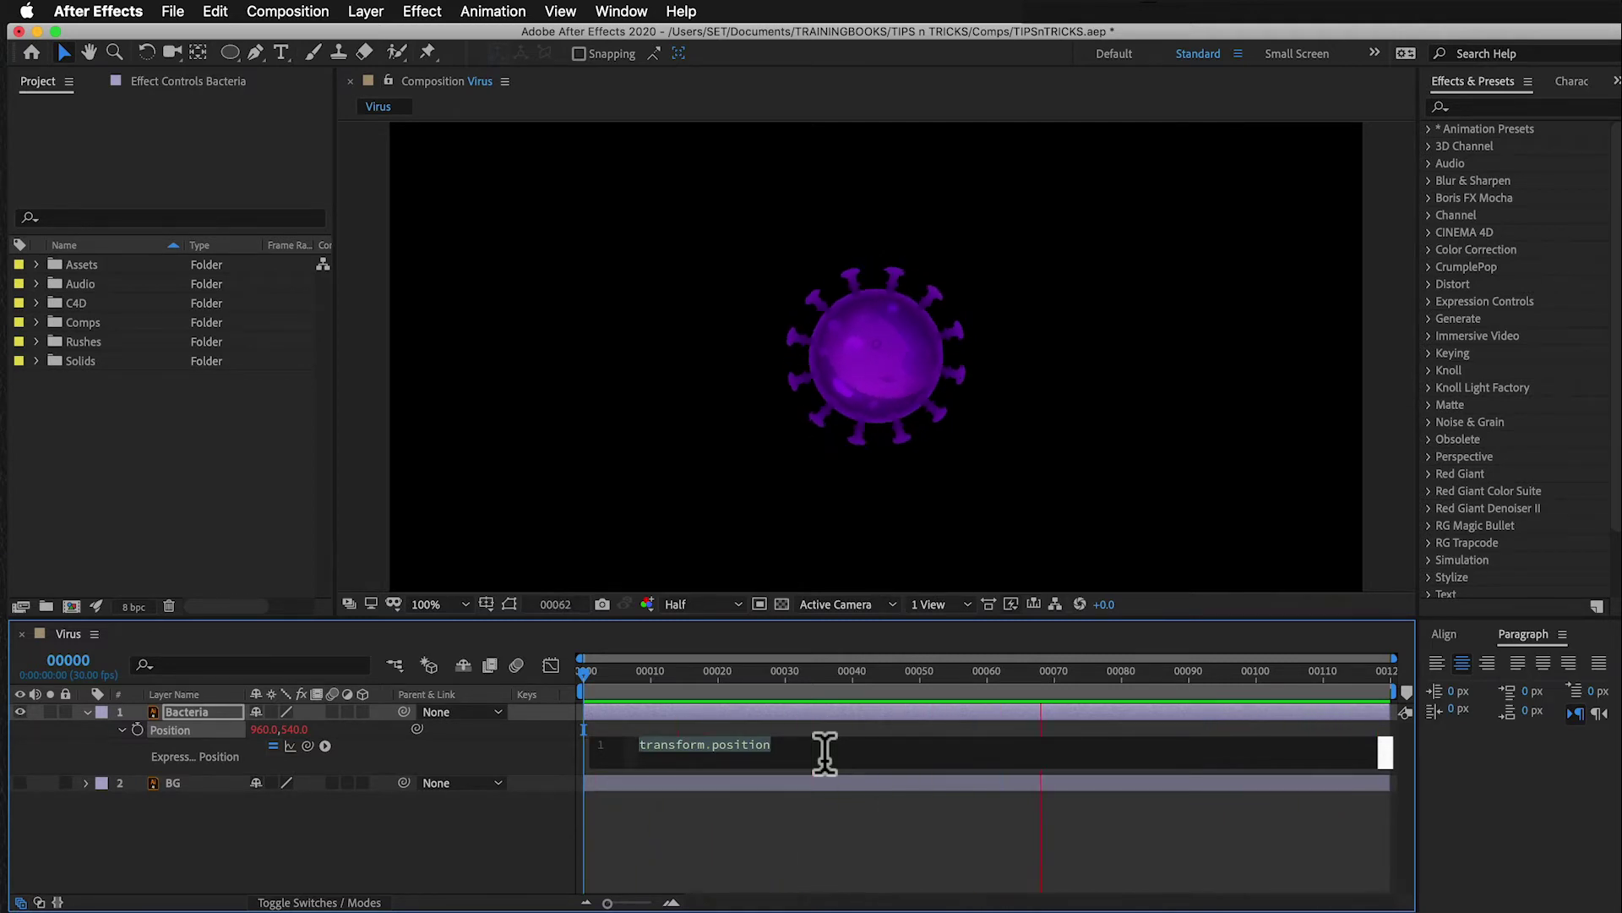
type("wig")
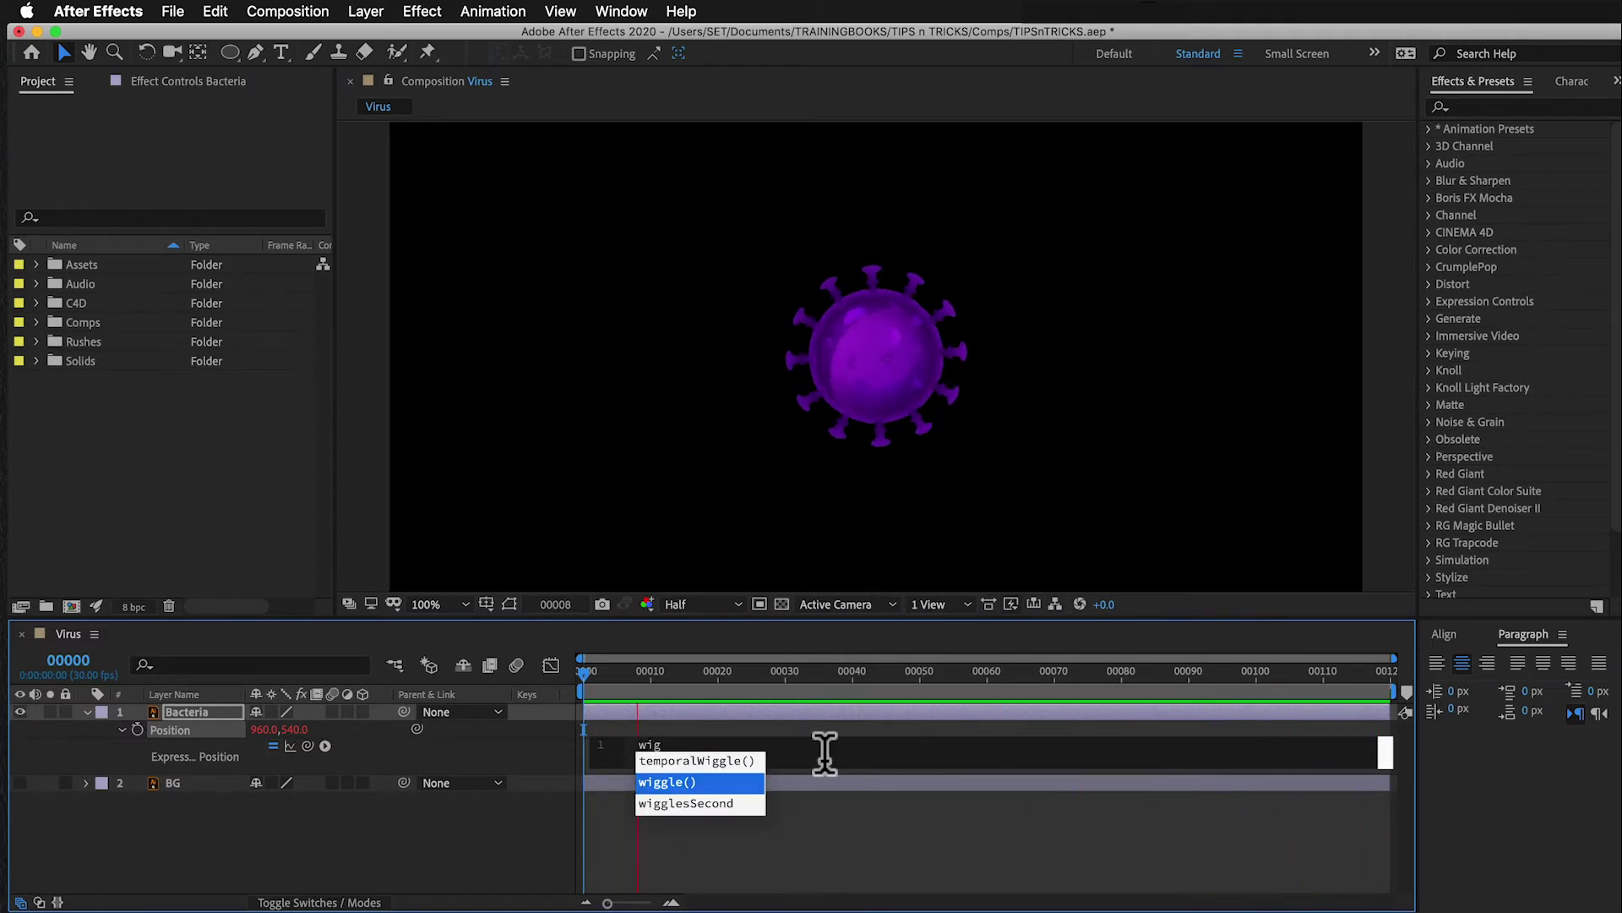
left_click(730, 785)
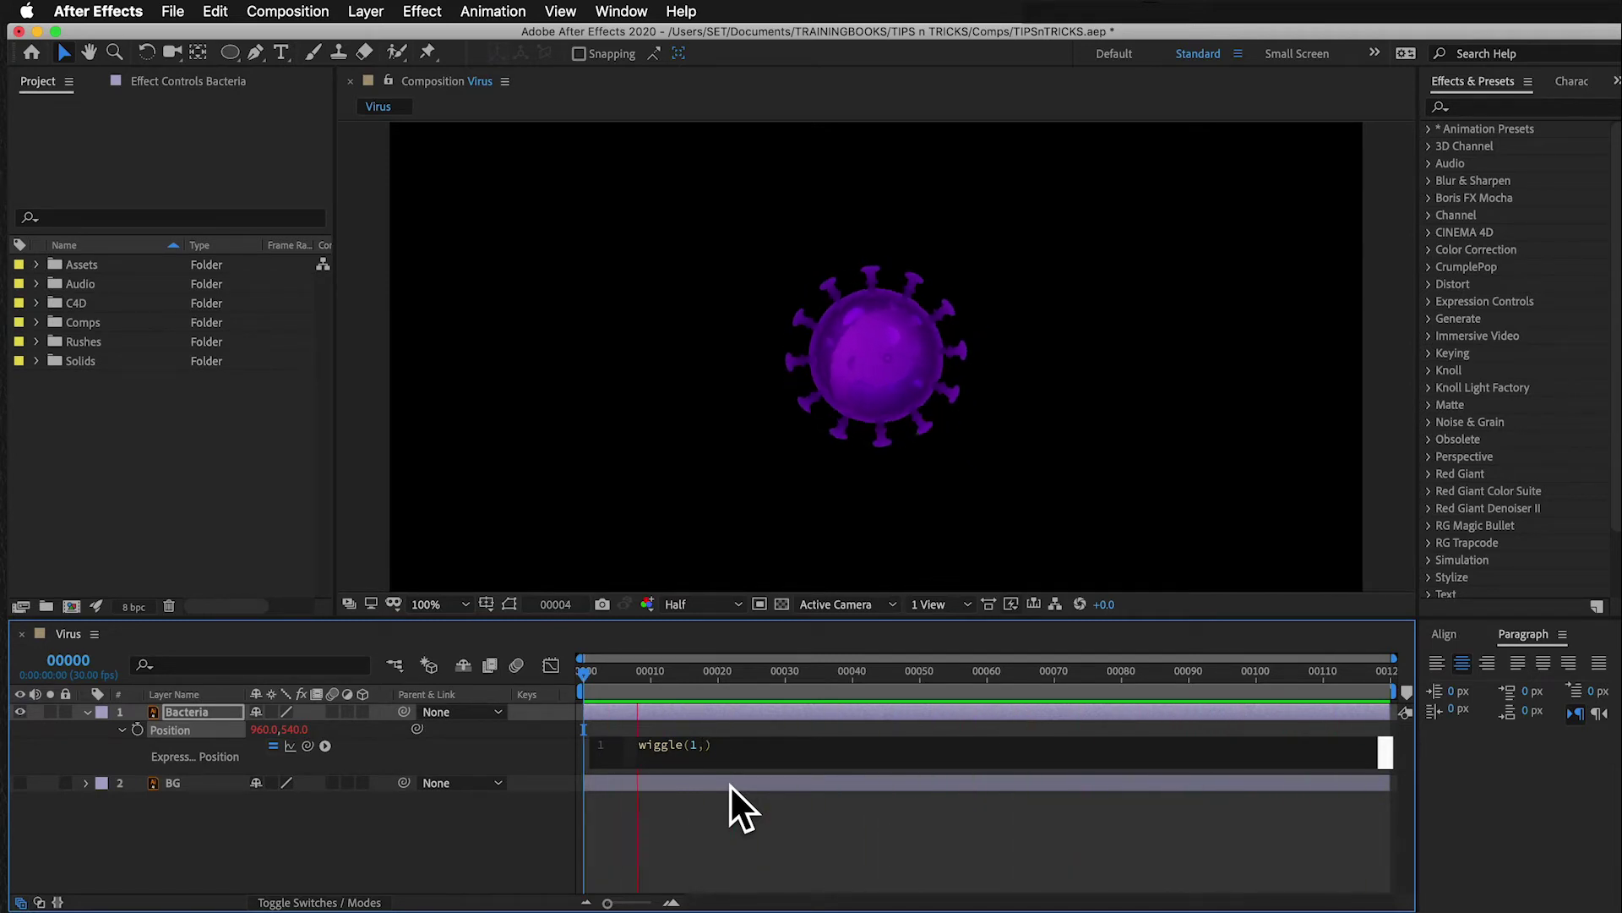
type("100")
left_click(729, 798)
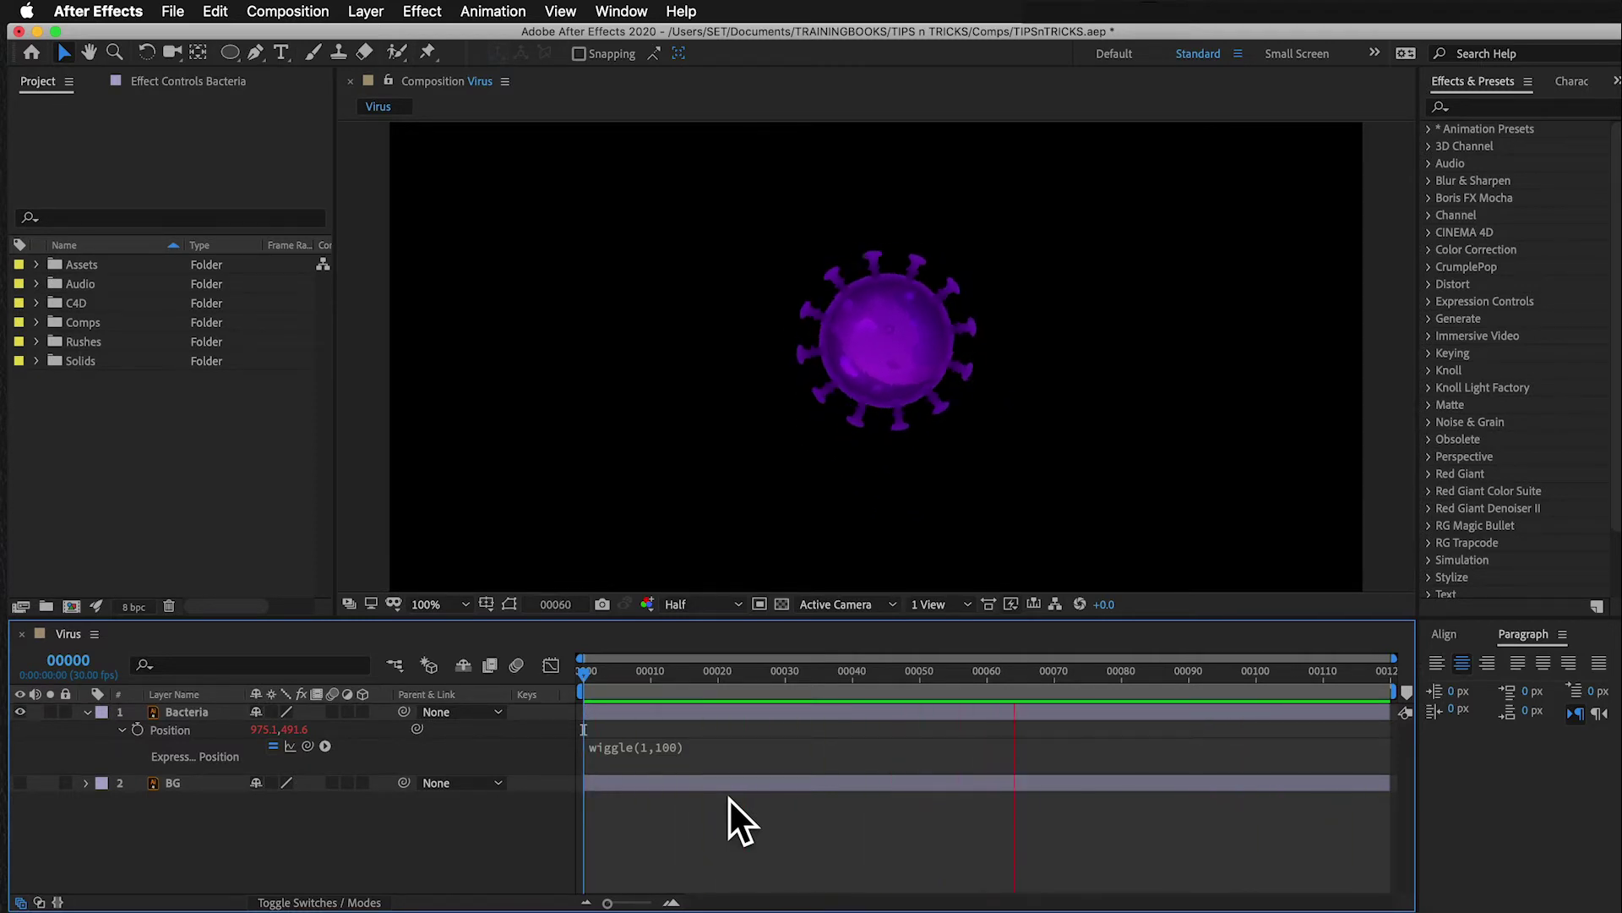
Step: Set the position wiggle's amplitude to 200 so the expression reads wiggle(1,200)
left_click(668, 749)
left_click(786, 756)
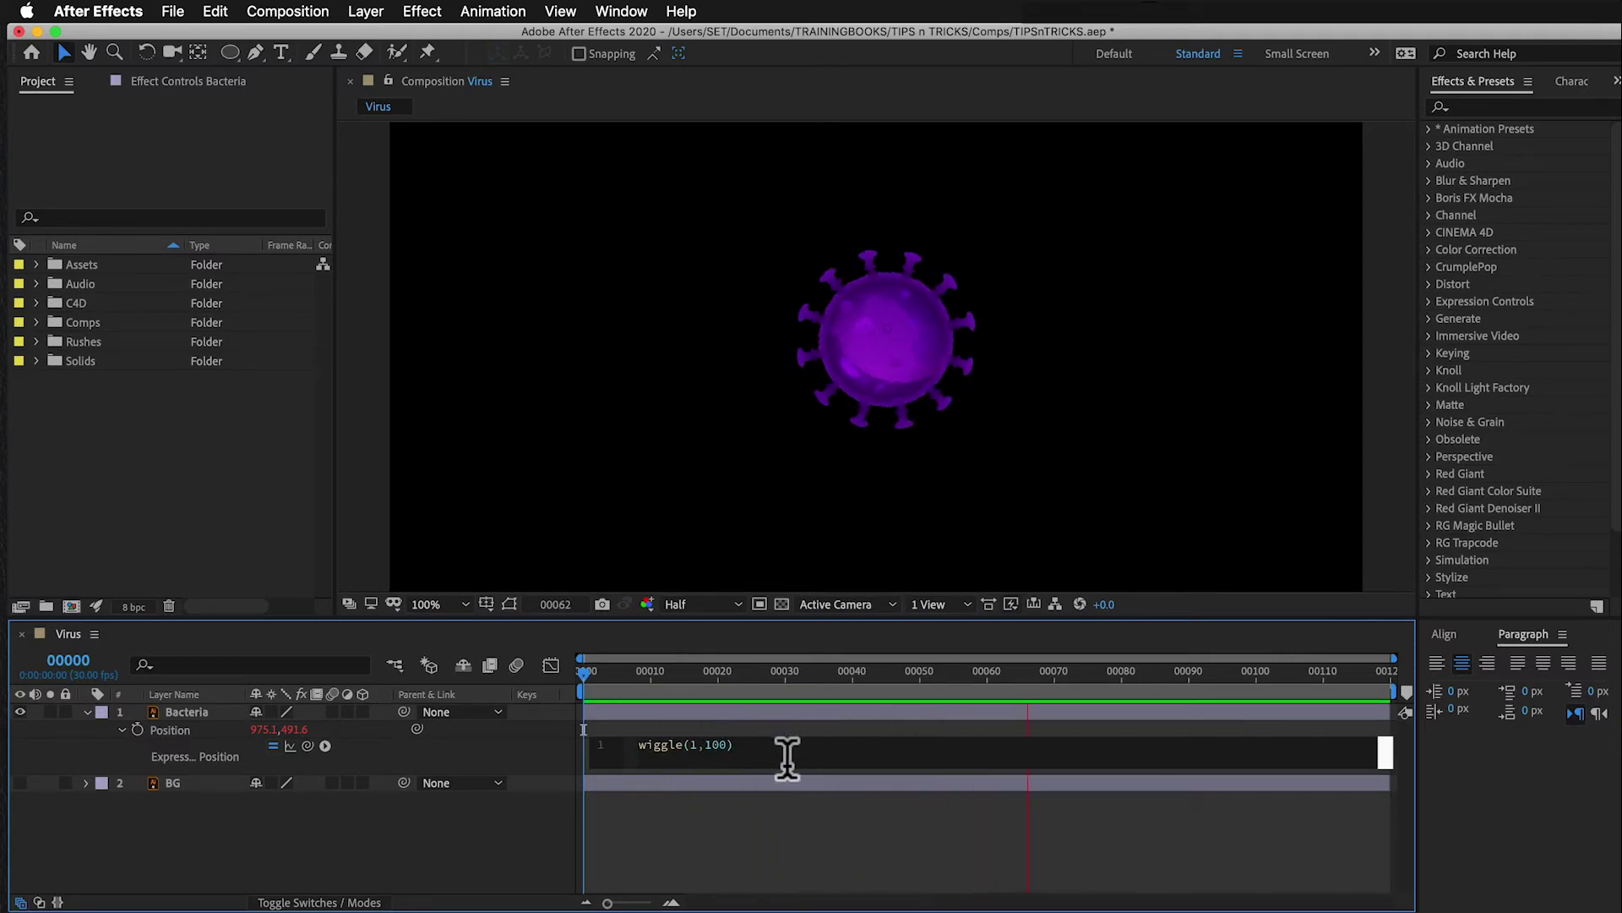
key("Left")
key("Left")
key("Left")
key("BackSpace")
type("2")
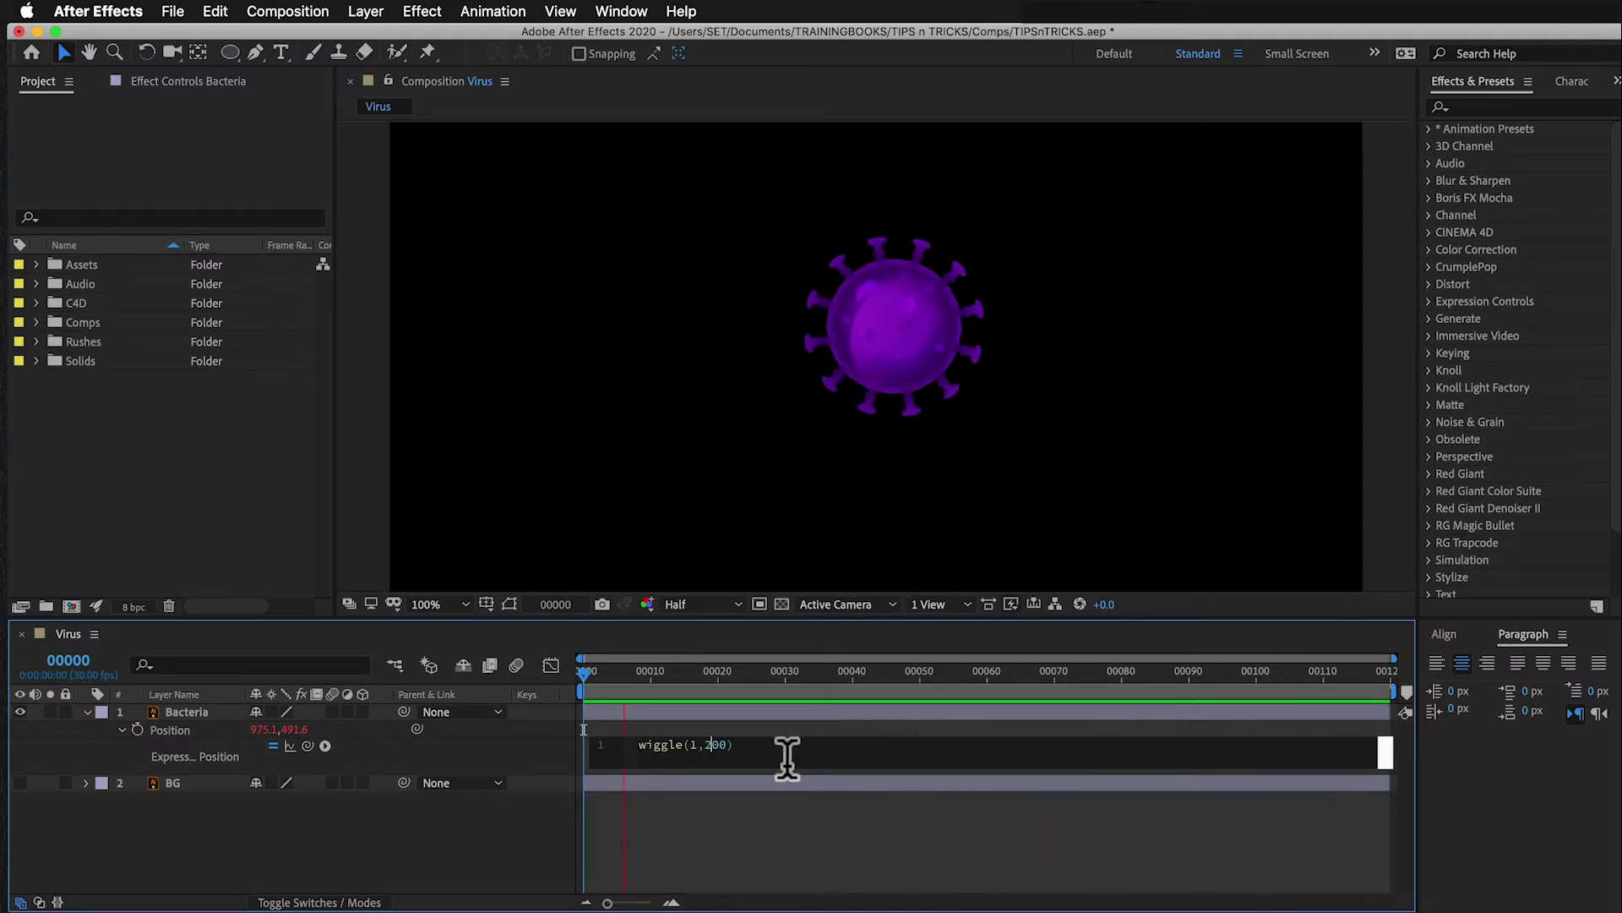
key("KP_Enter")
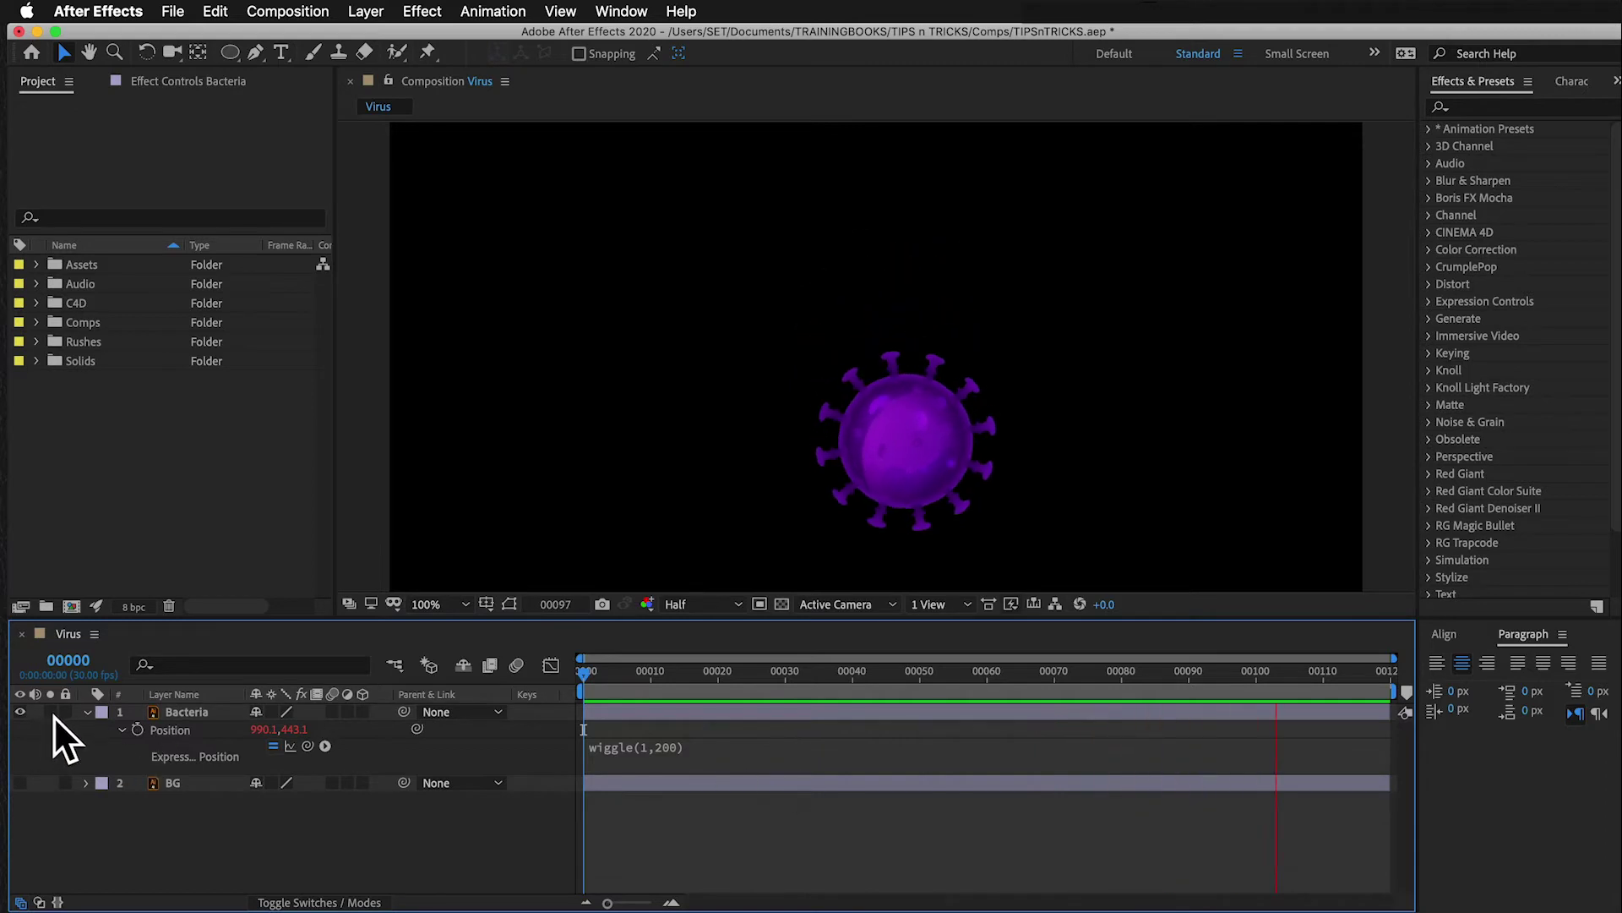
Step: Show the BG layer, hide the Bacteria layer, and return the current time to frame 0
left_click(19, 782)
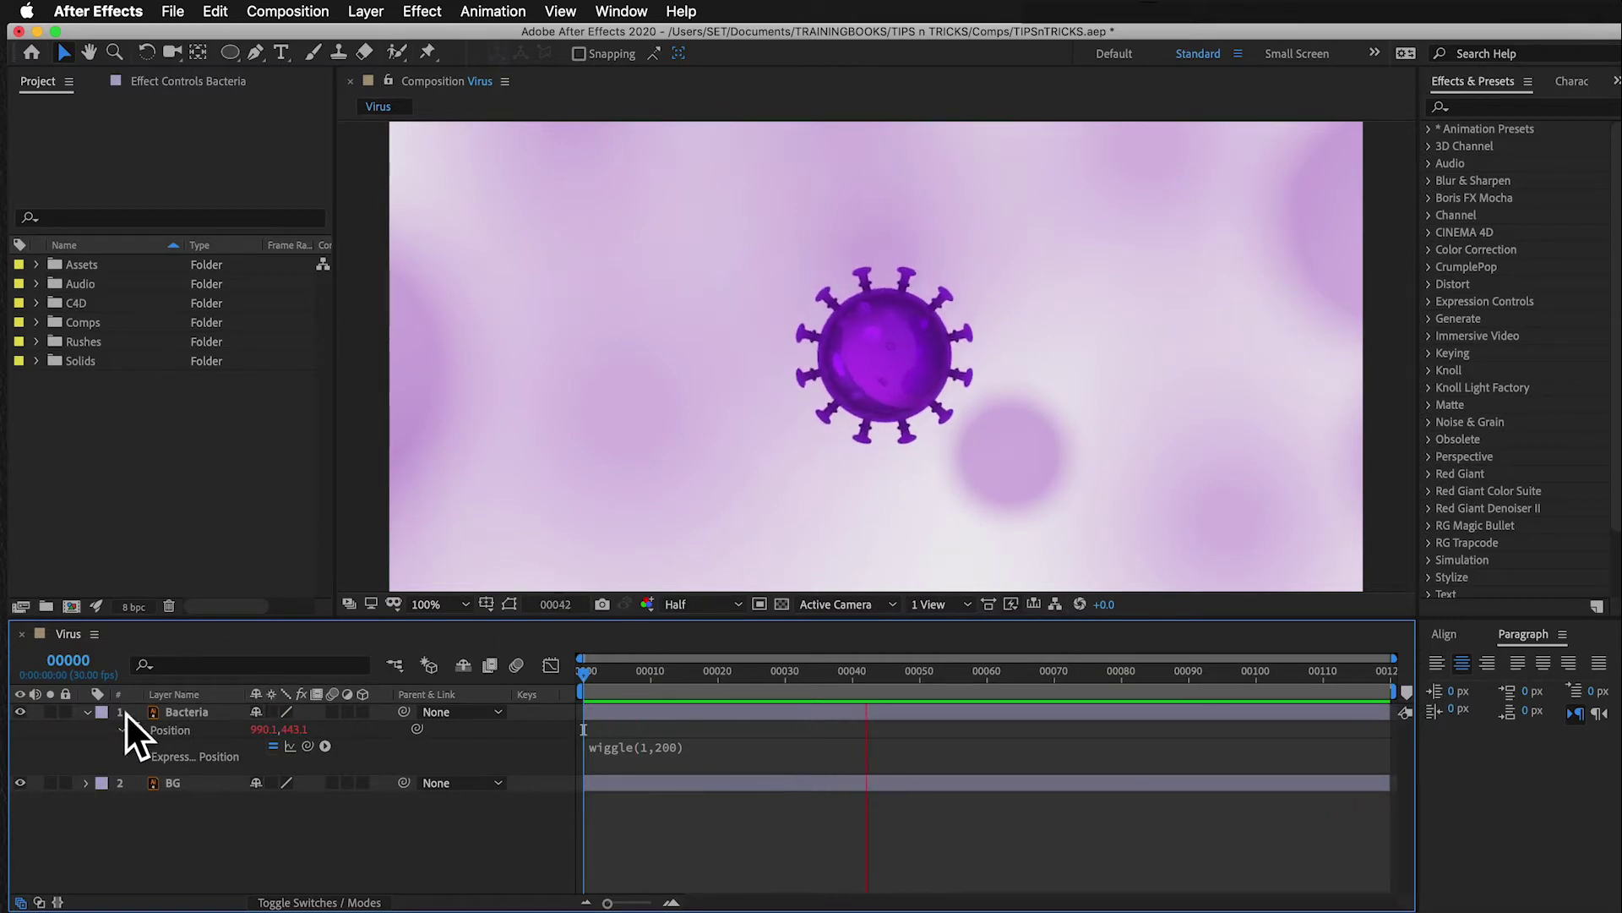
left_click(20, 712)
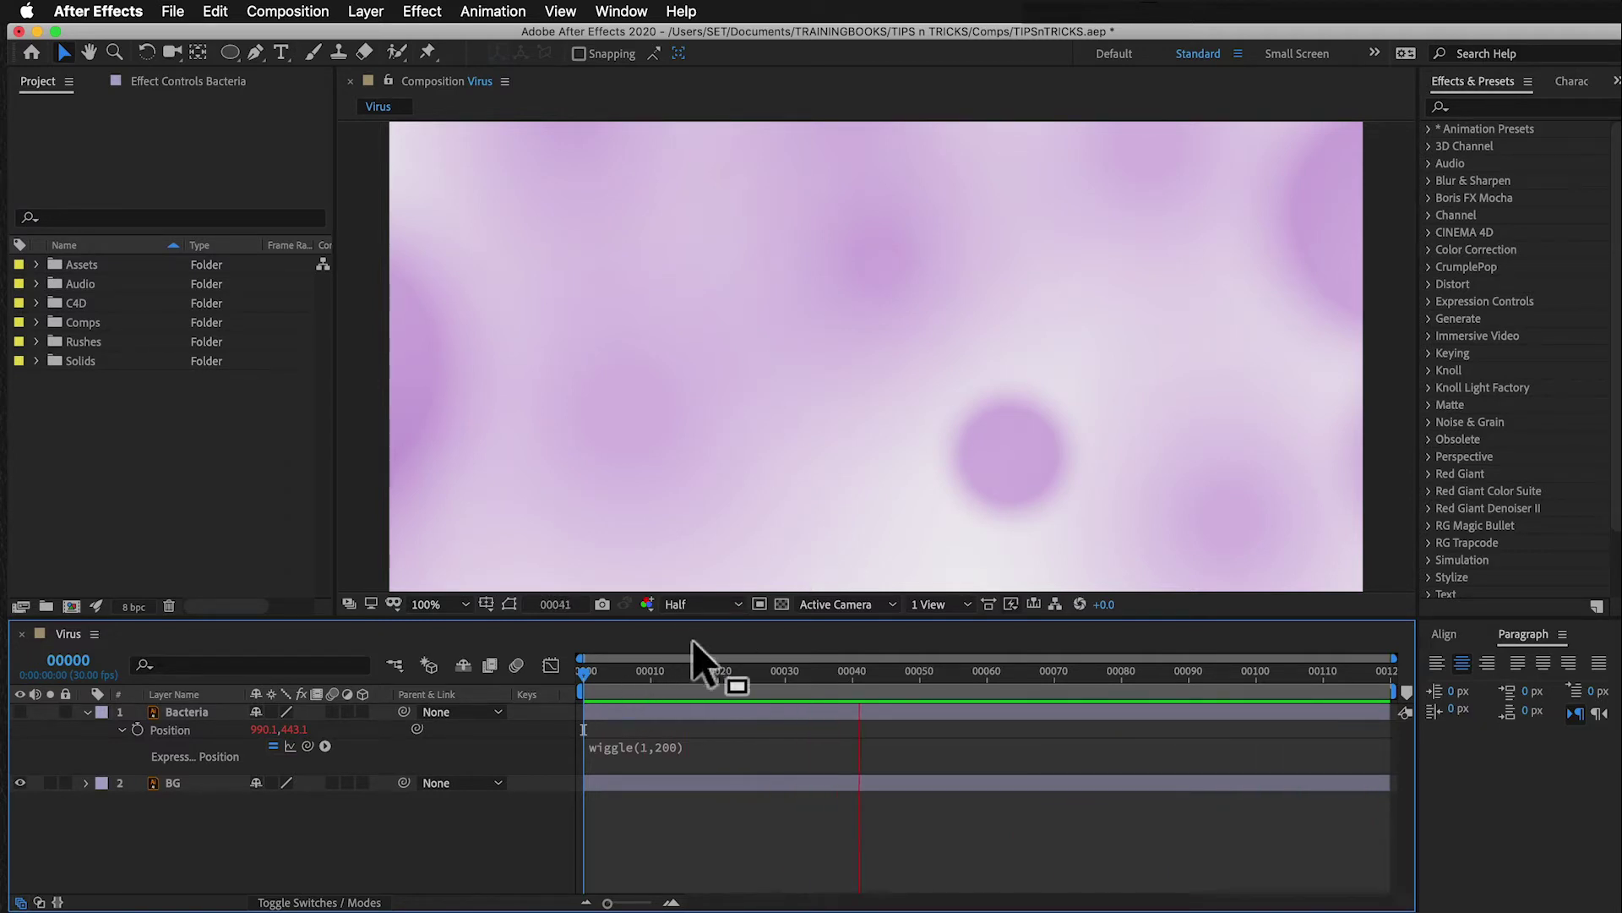
left_click_drag(697, 662, 576, 681)
Step: Find Turbulent Displace among the Distort effects and apply it to the BG layer
left_click(1483, 105)
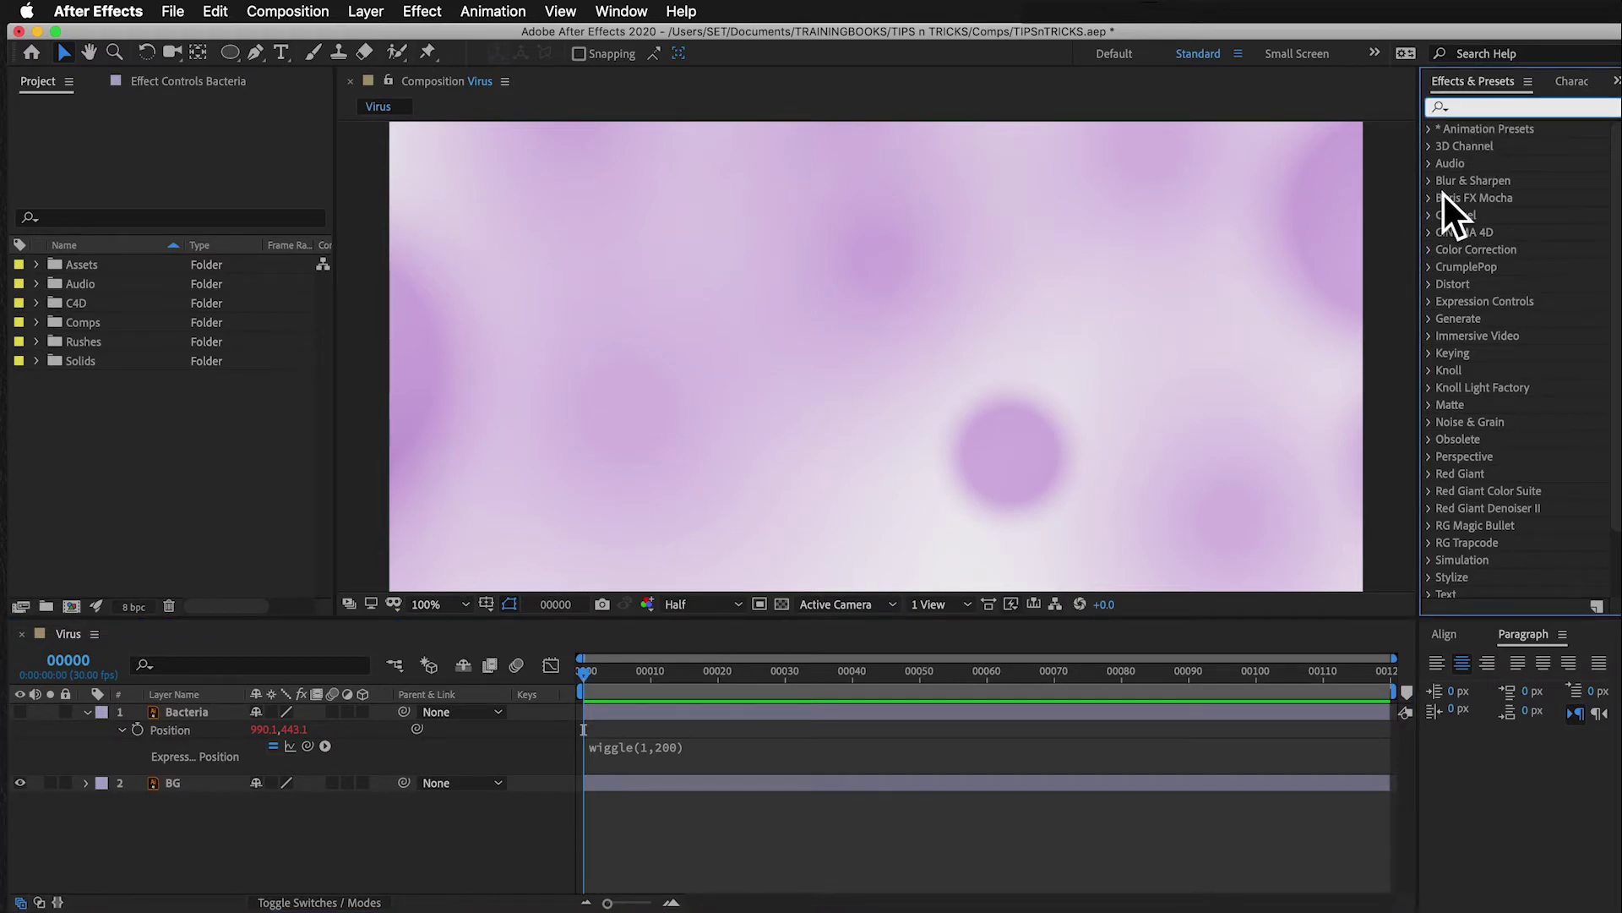
left_click(1428, 284)
scroll(1448, 287, "down", 3)
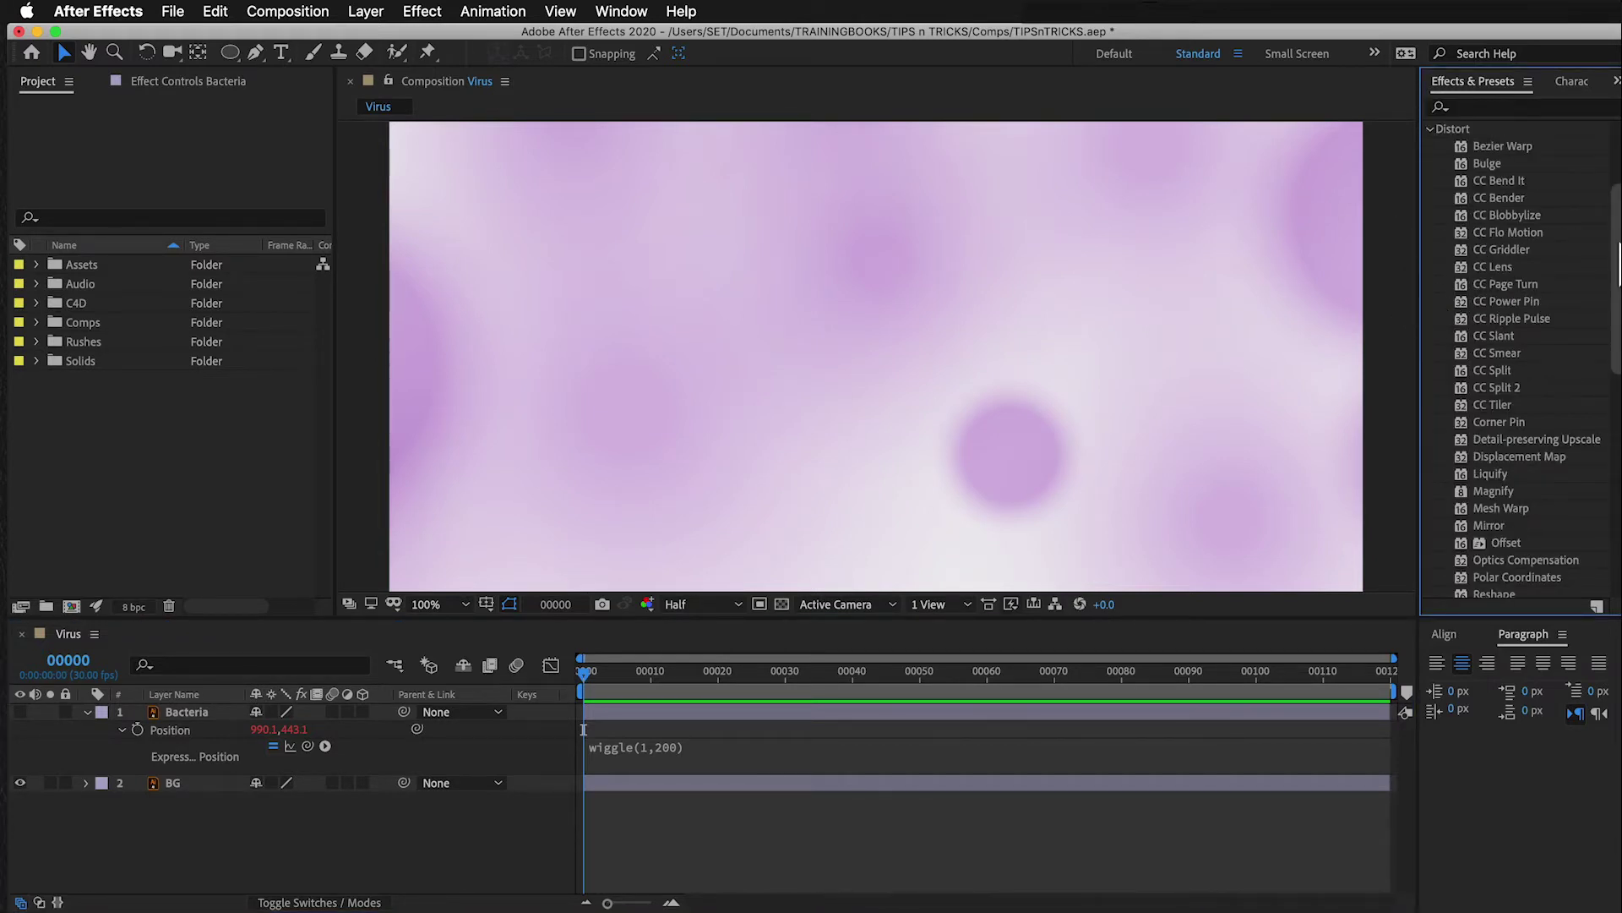
left_click_drag(1616, 262, 1616, 333)
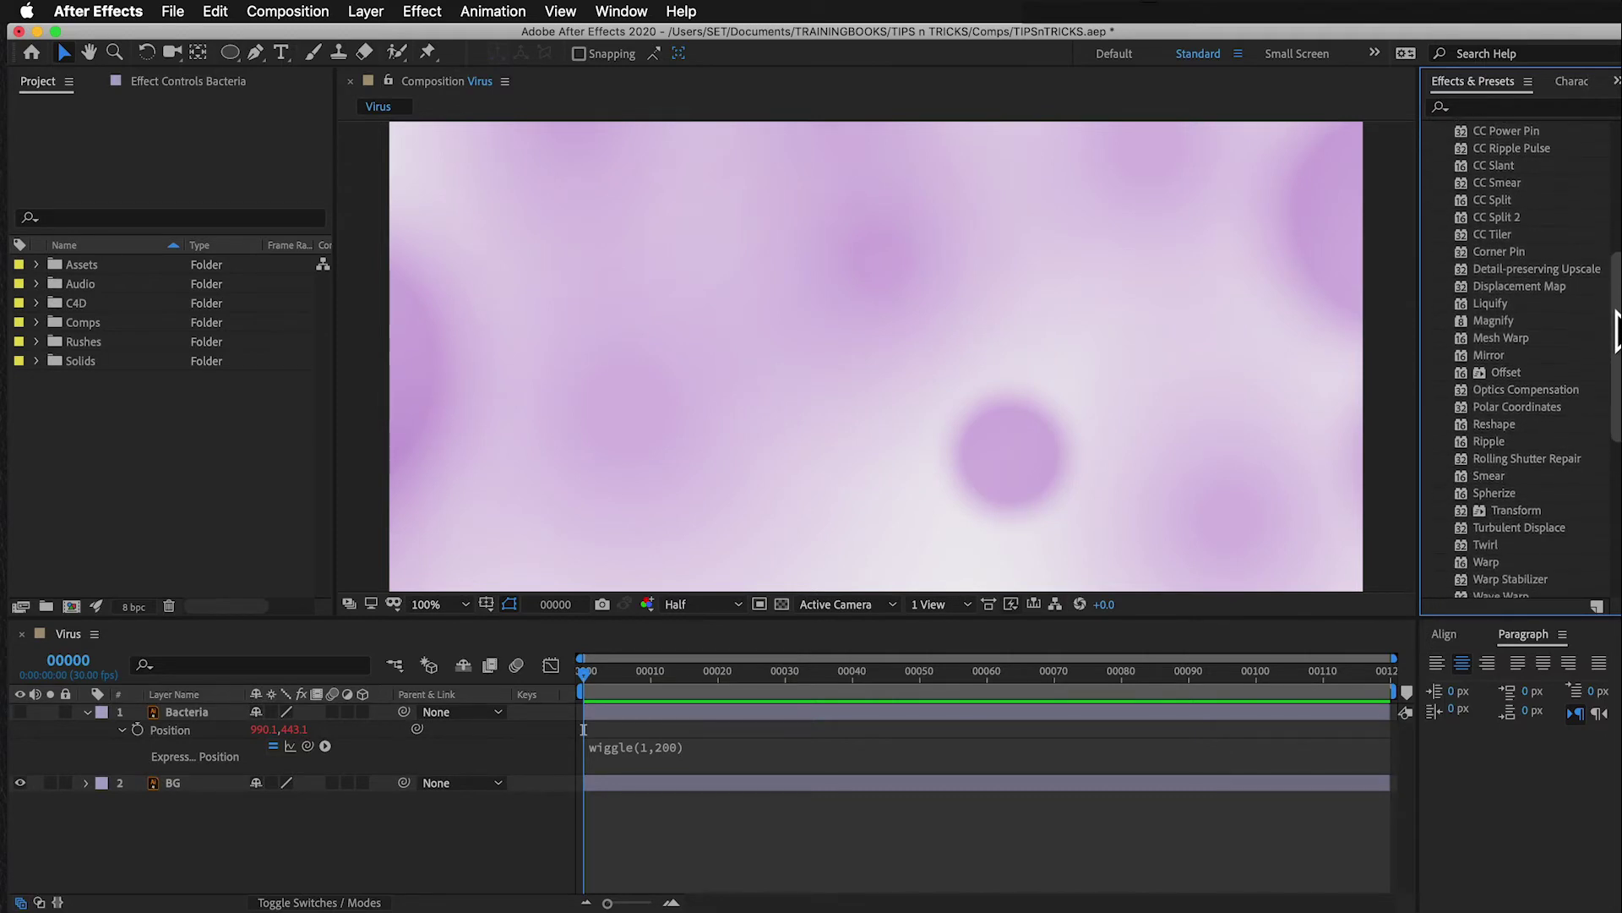
left_click(1514, 527)
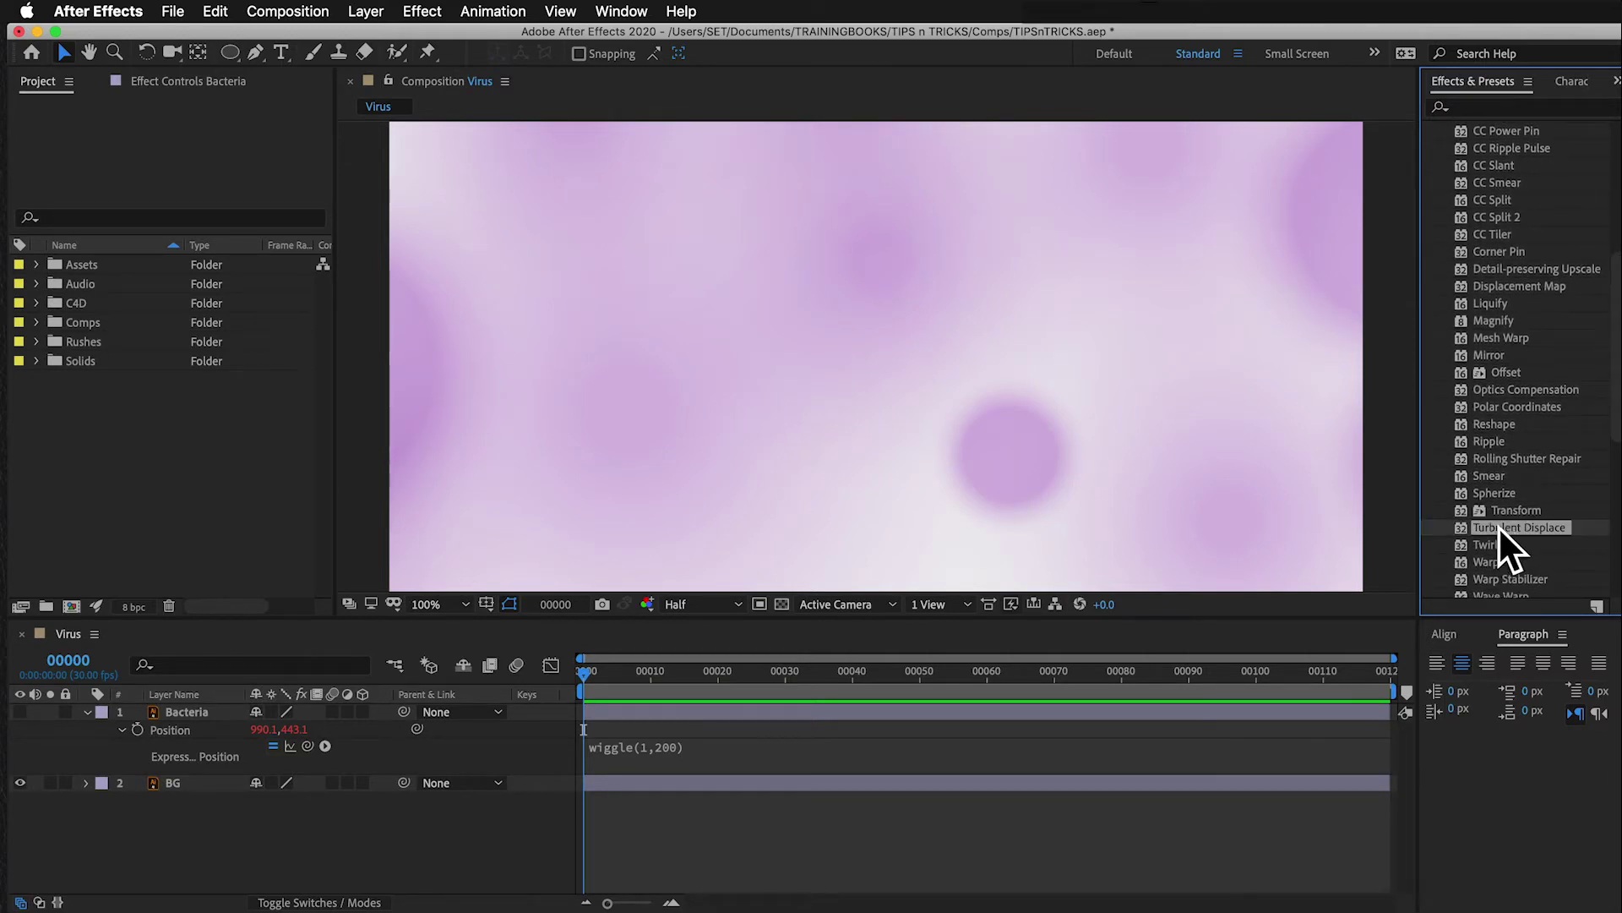
left_click_drag(1498, 526, 179, 779)
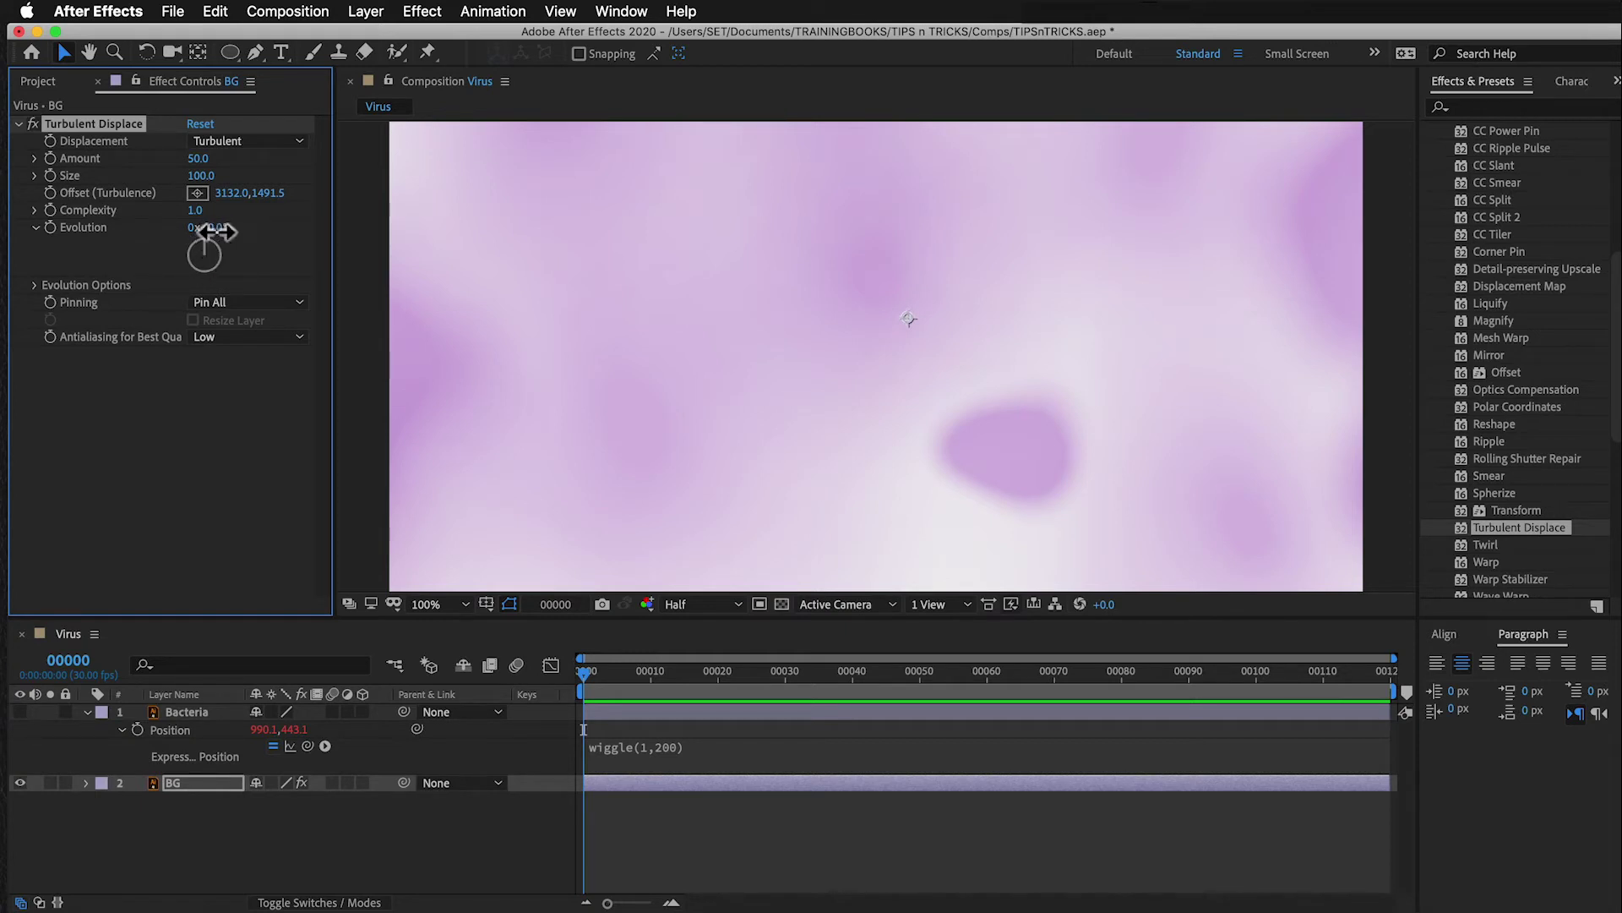
Step: Try out the Turbulent Displace Evolution value on BG, and give that property the expression time*100
left_click_drag(210, 227, 73, 245)
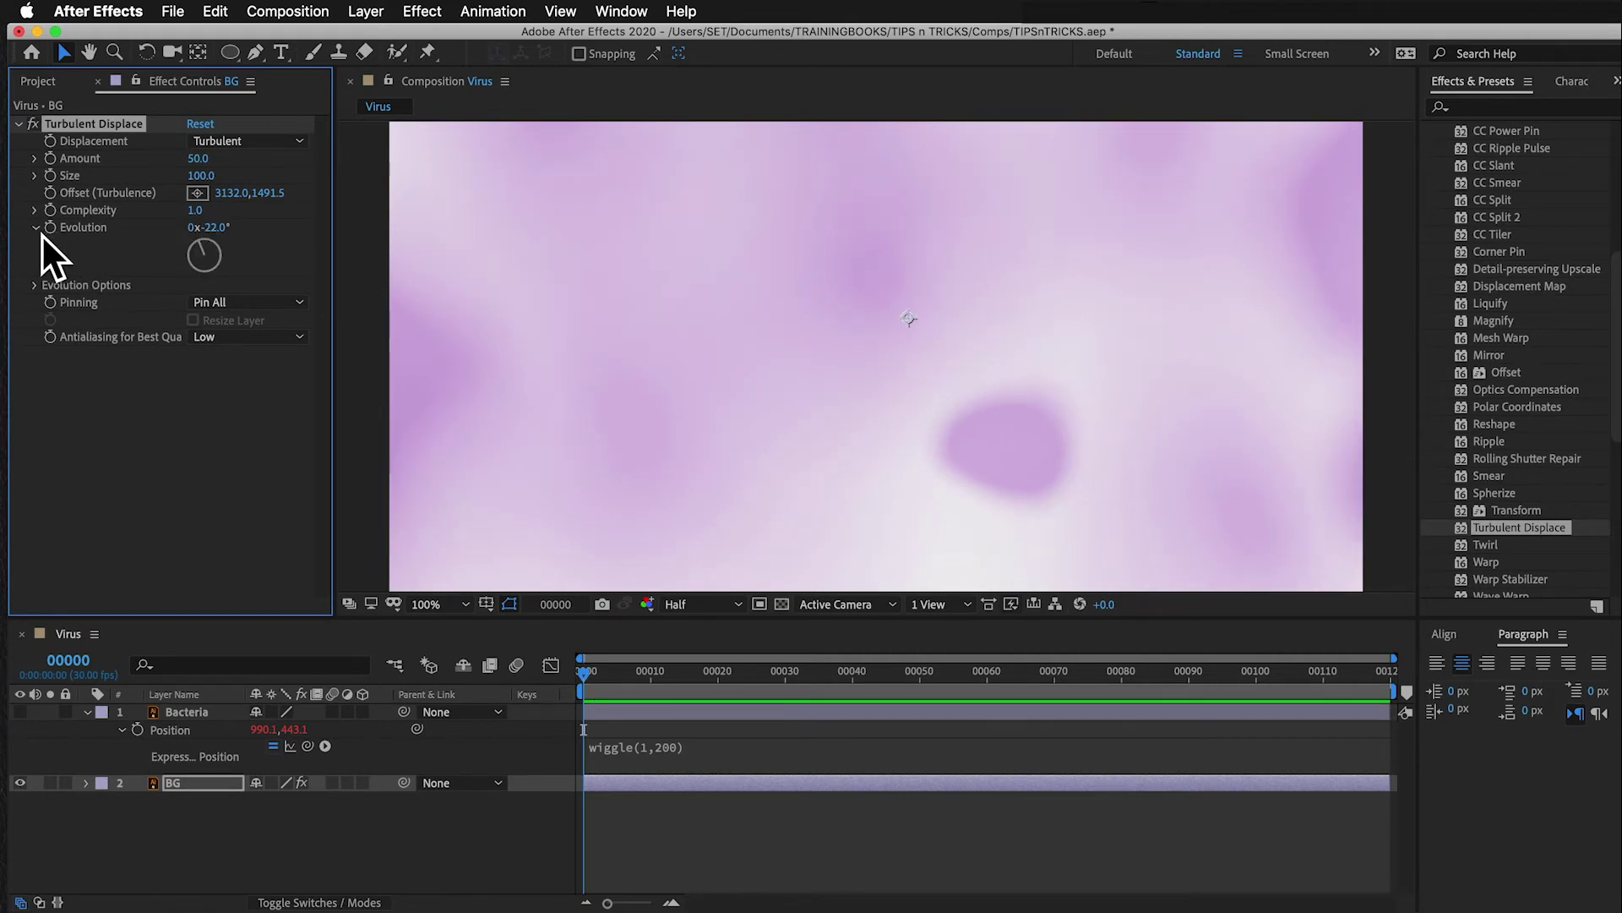
left_click(49, 228, "alt")
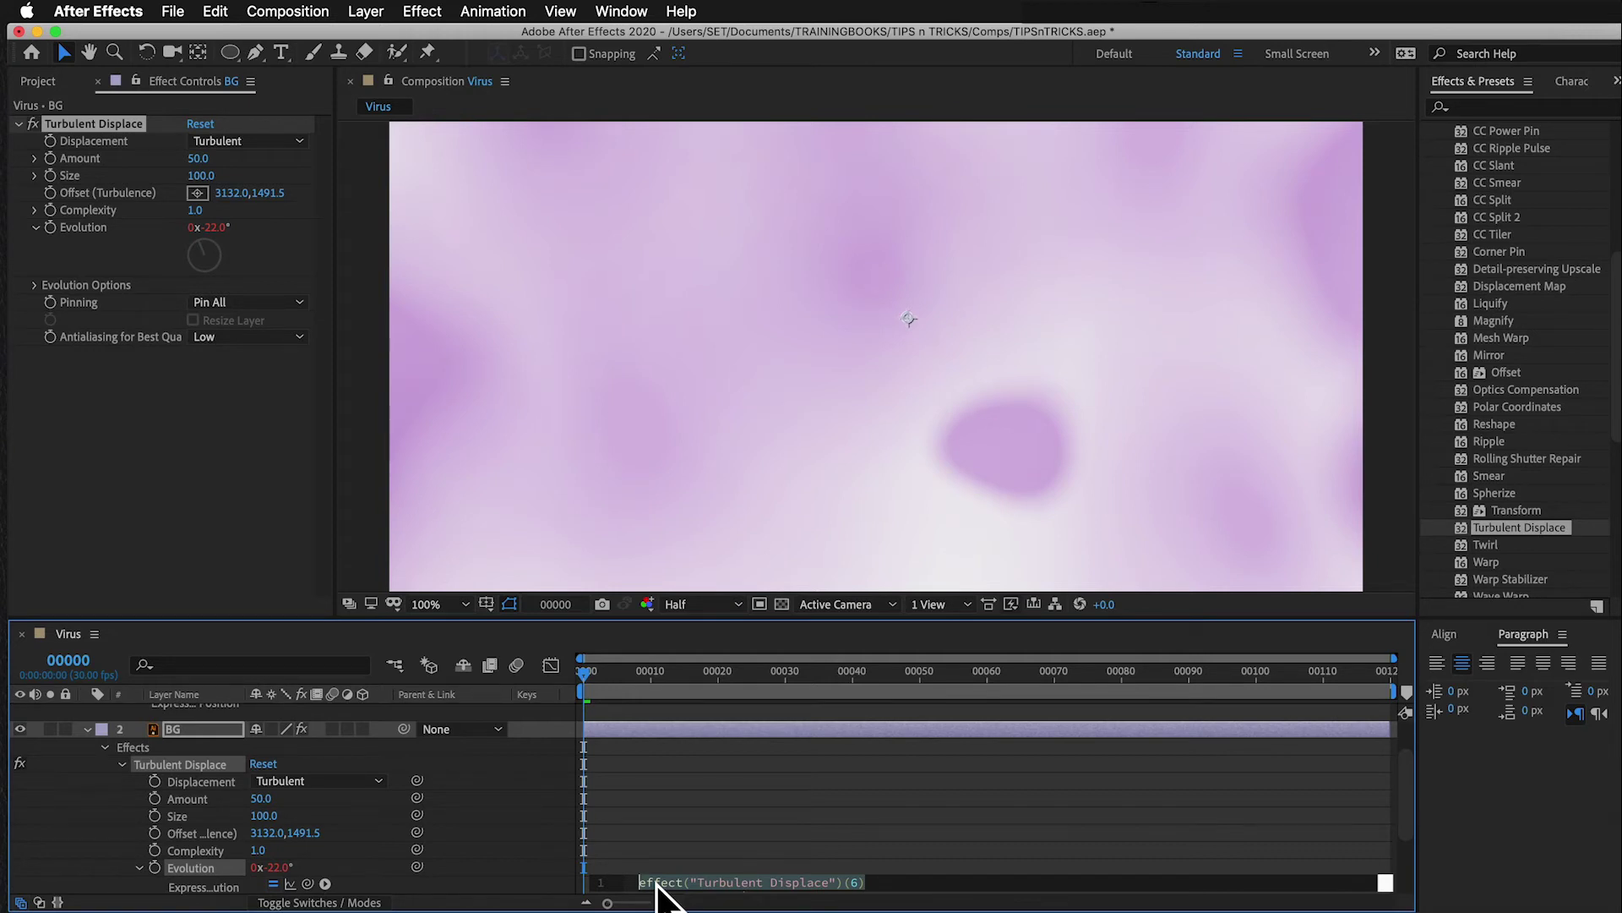
left_click(326, 884)
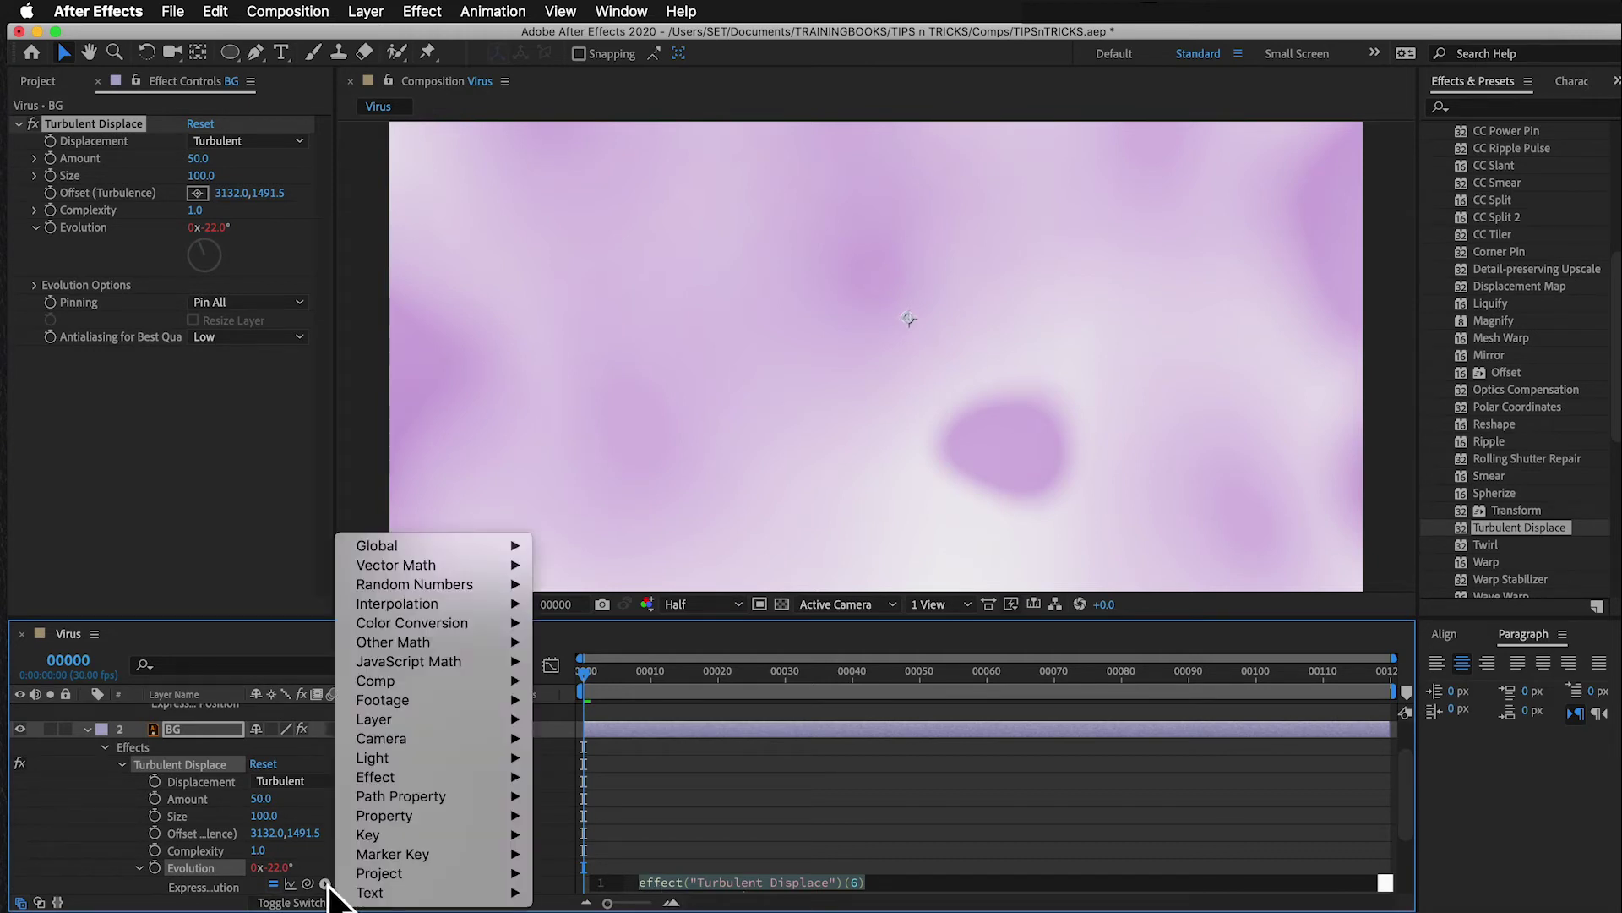
mouse_move(397, 835)
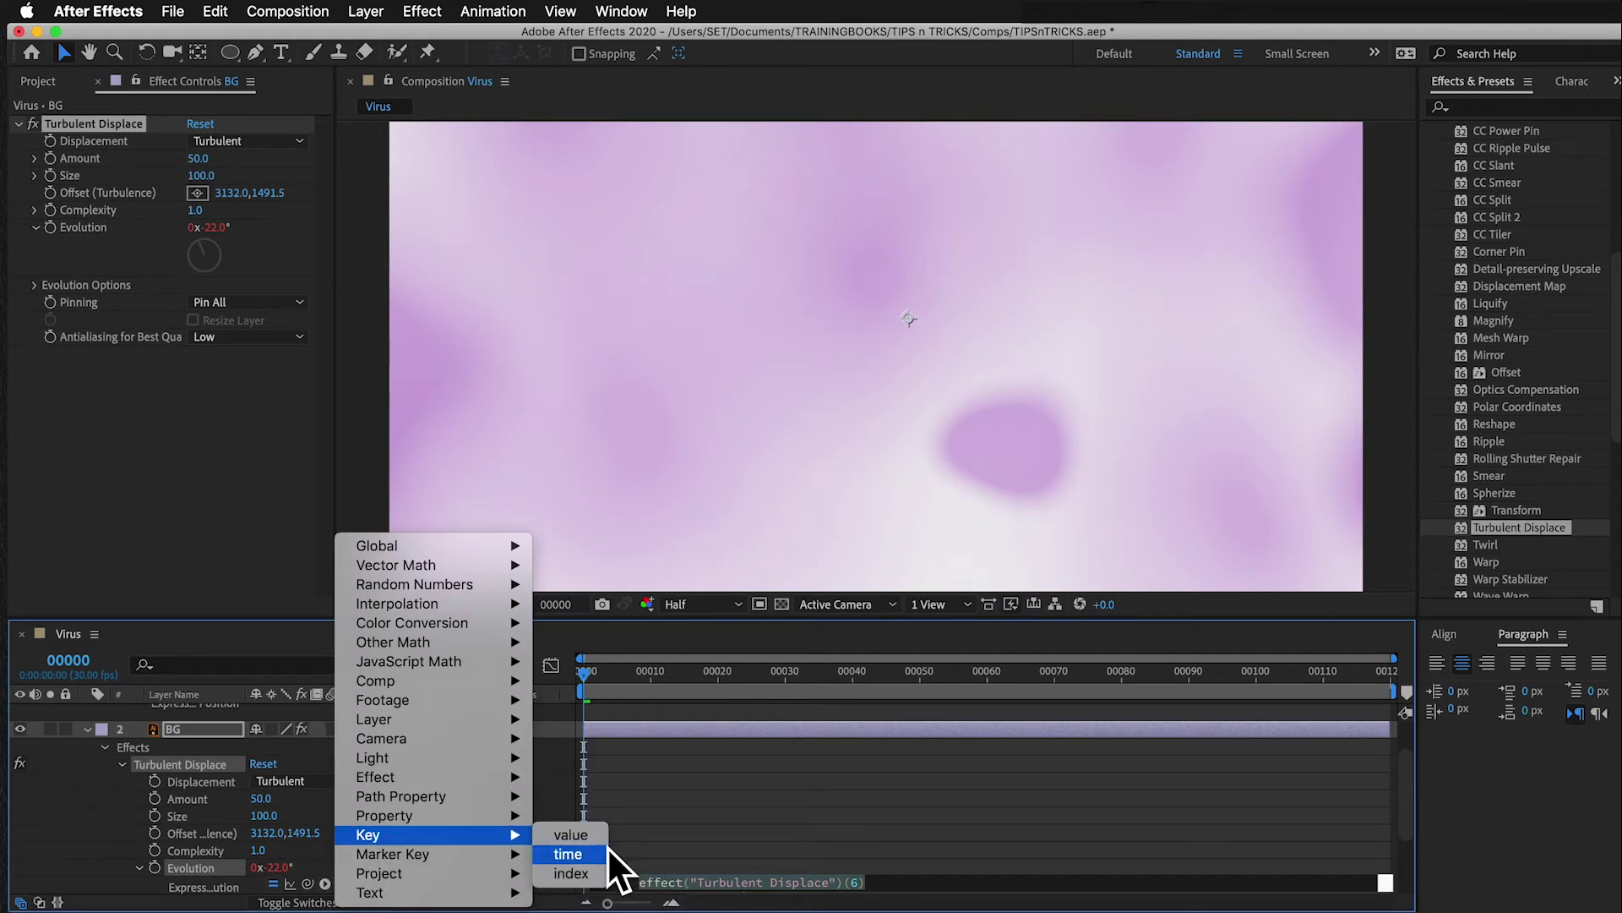
left_click(566, 854)
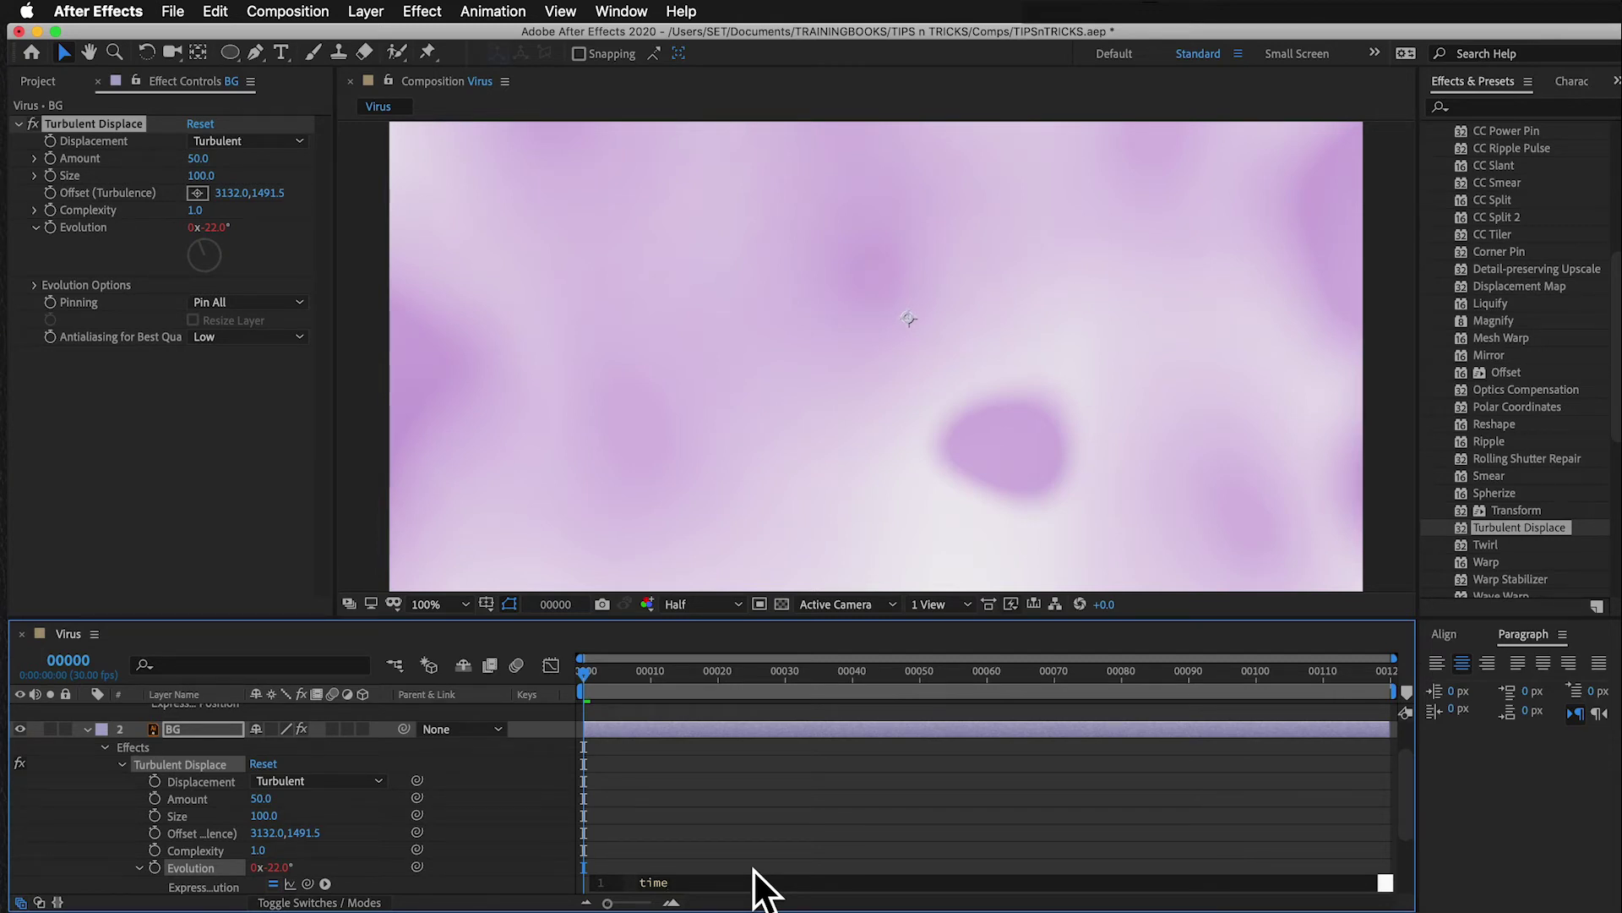
type("*")
type("100")
left_click(589, 671)
left_click(584, 673)
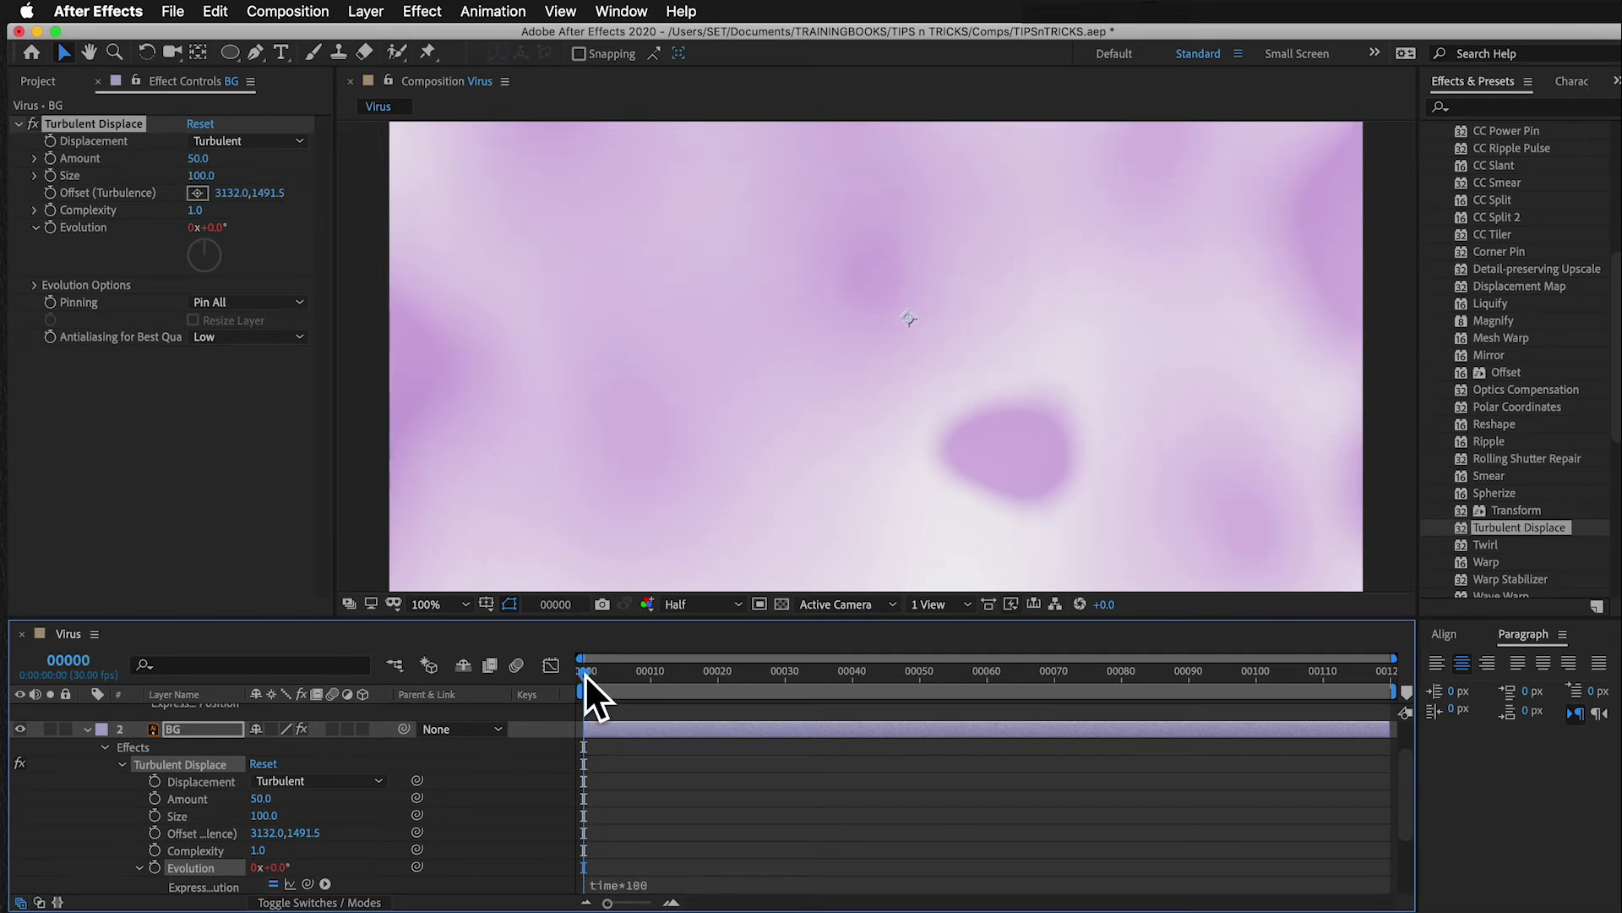
Step: Scrub to frame 30 and preview the background's animated distortion from the start of the composition
left_click_drag(585, 672, 787, 680)
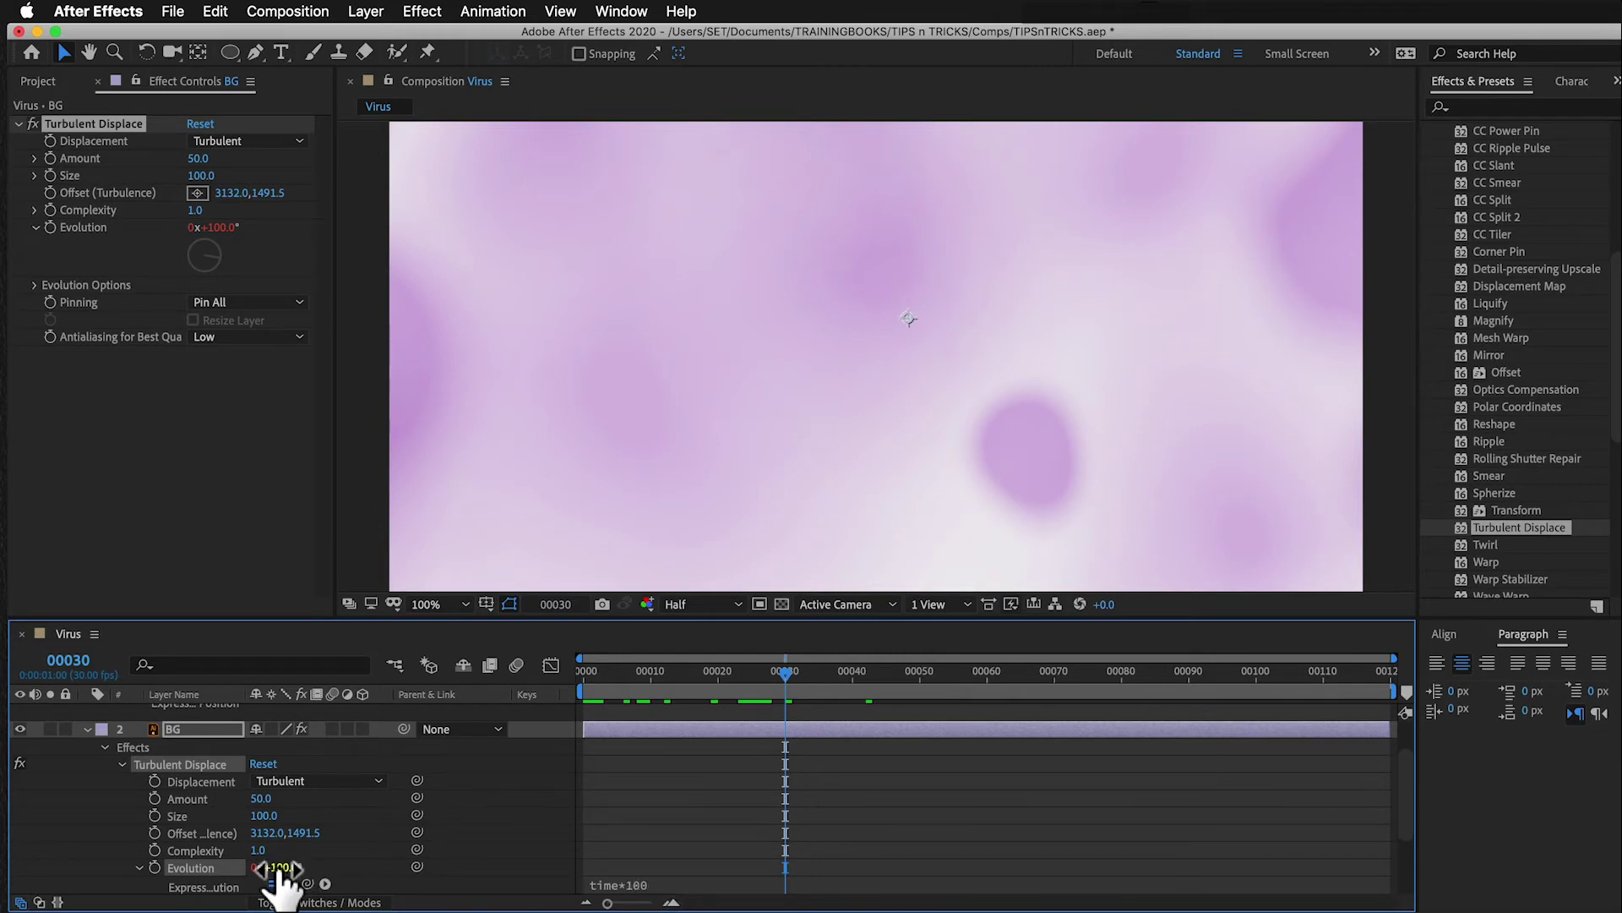
key("space")
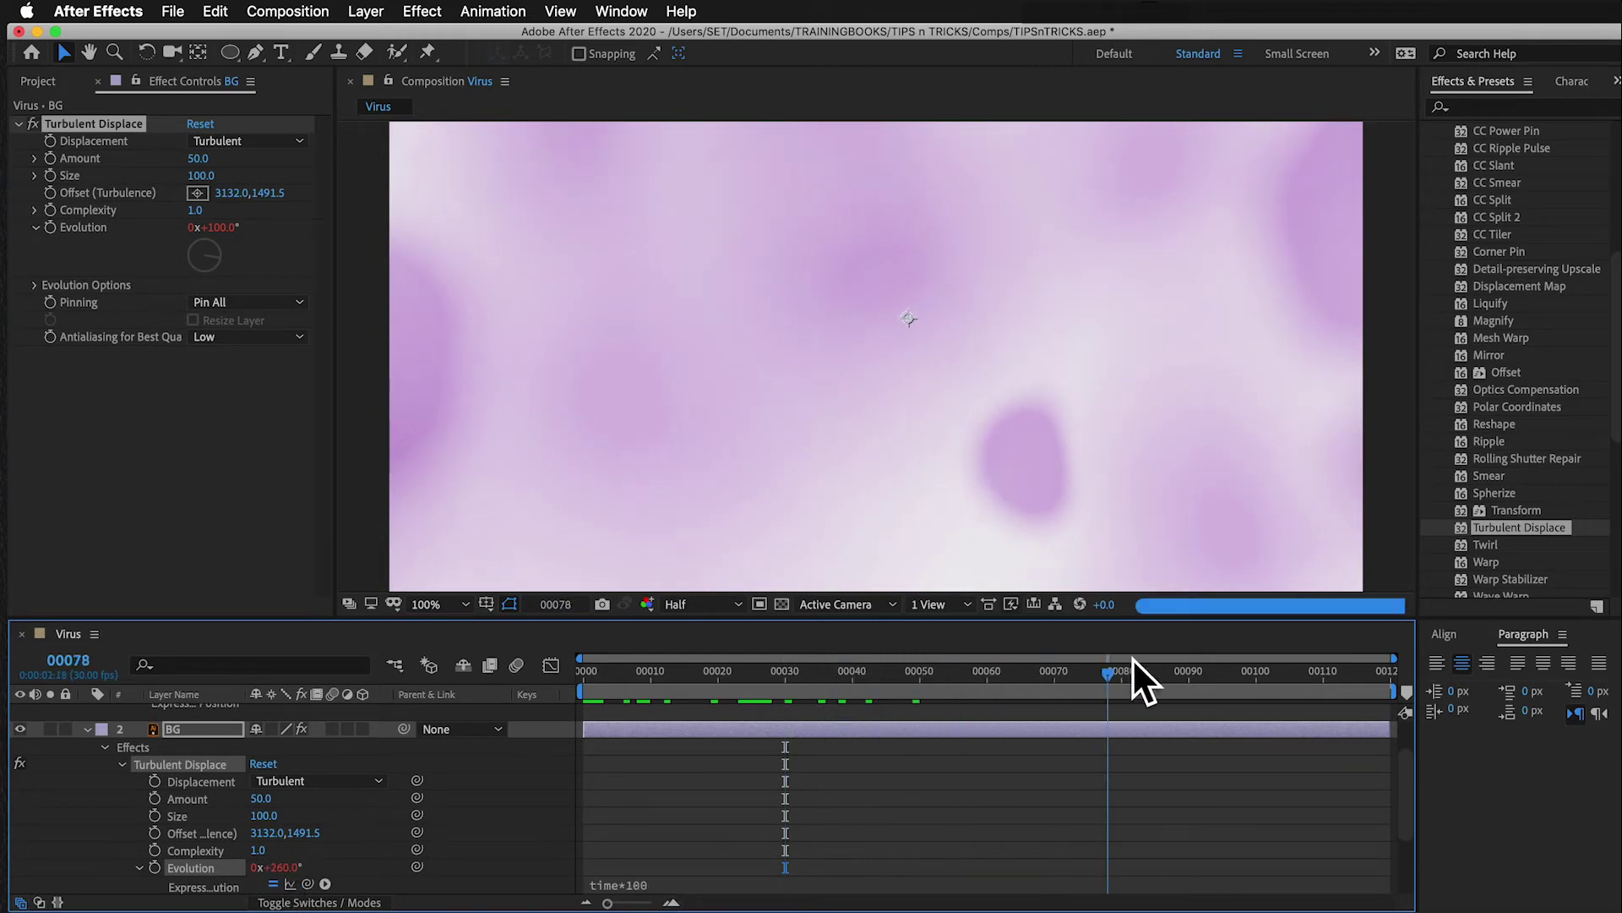
left_click(786, 688)
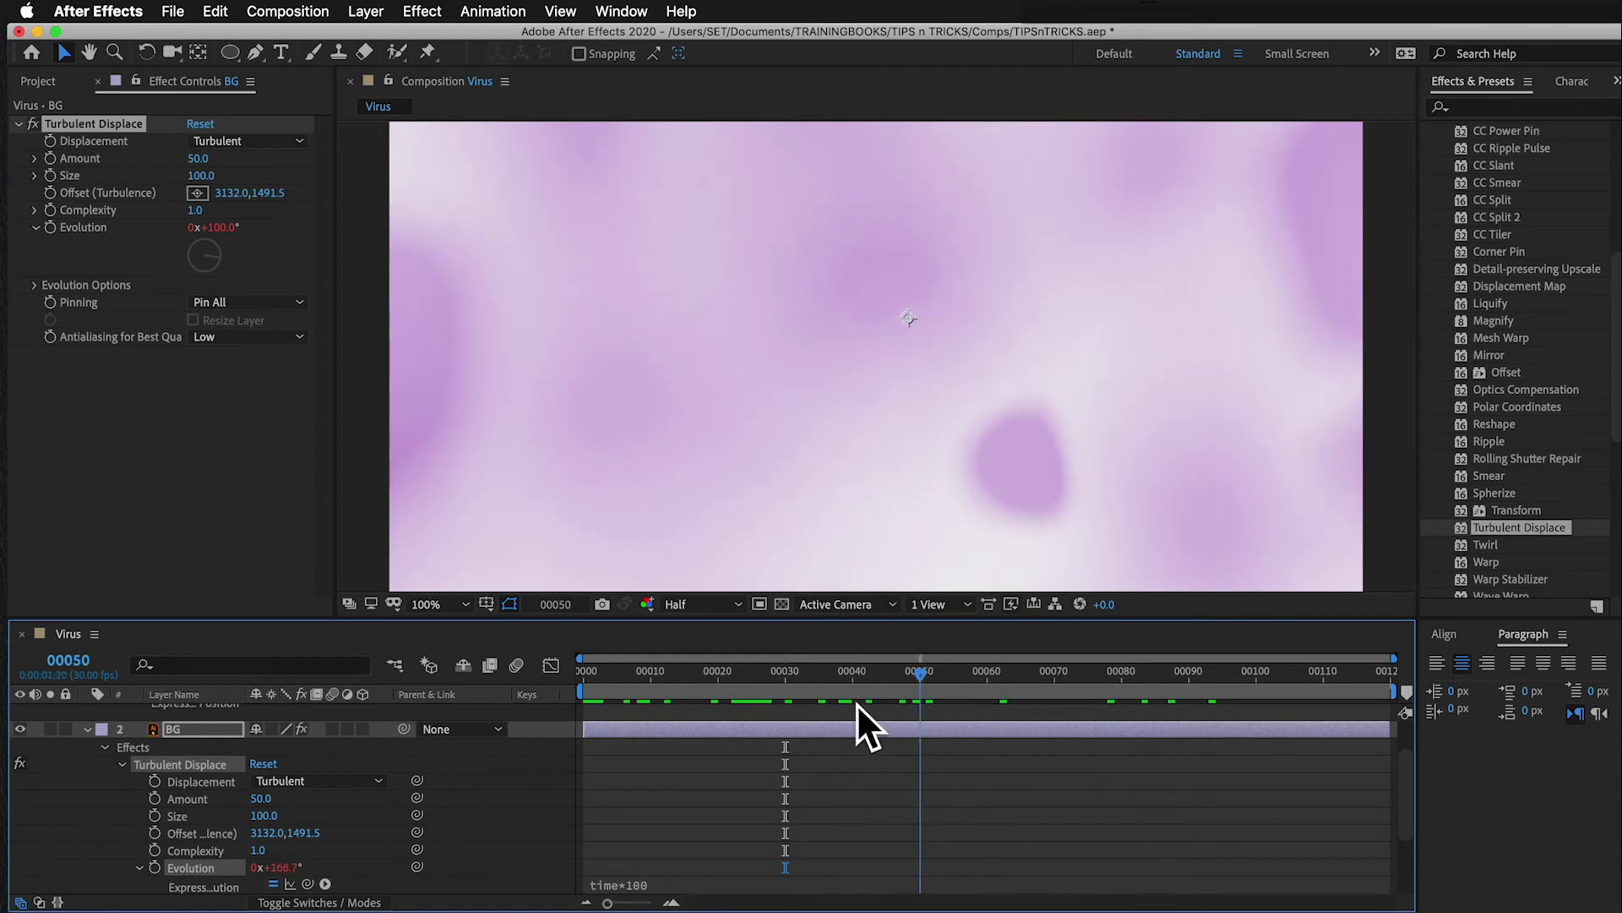
key("space")
key("space")
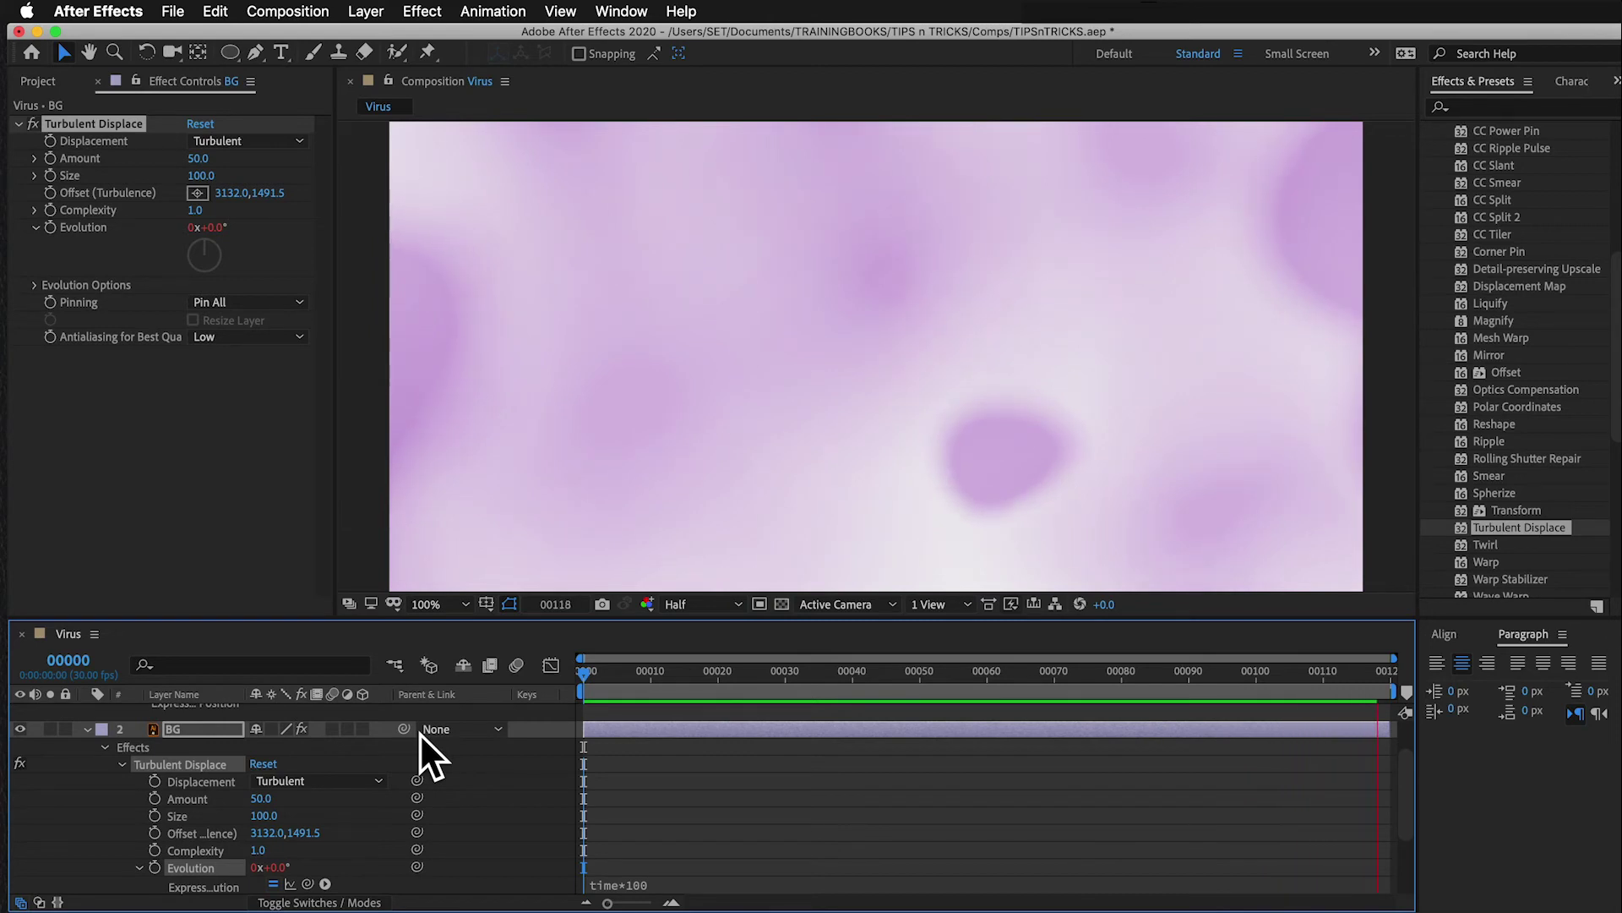
key("space")
key("Home")
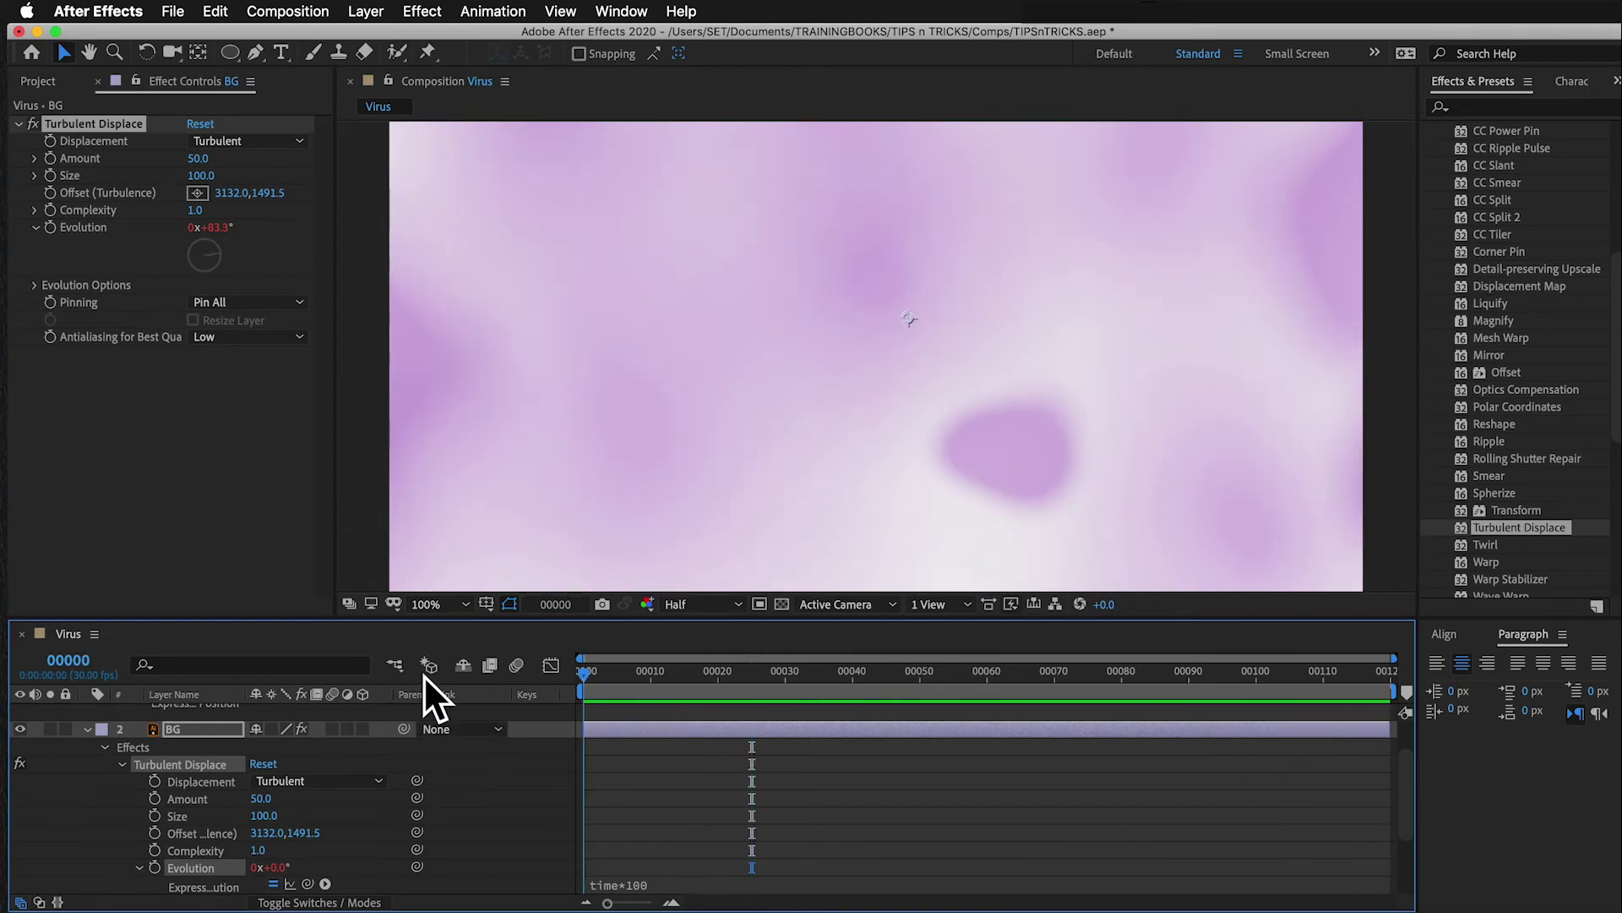
key("space")
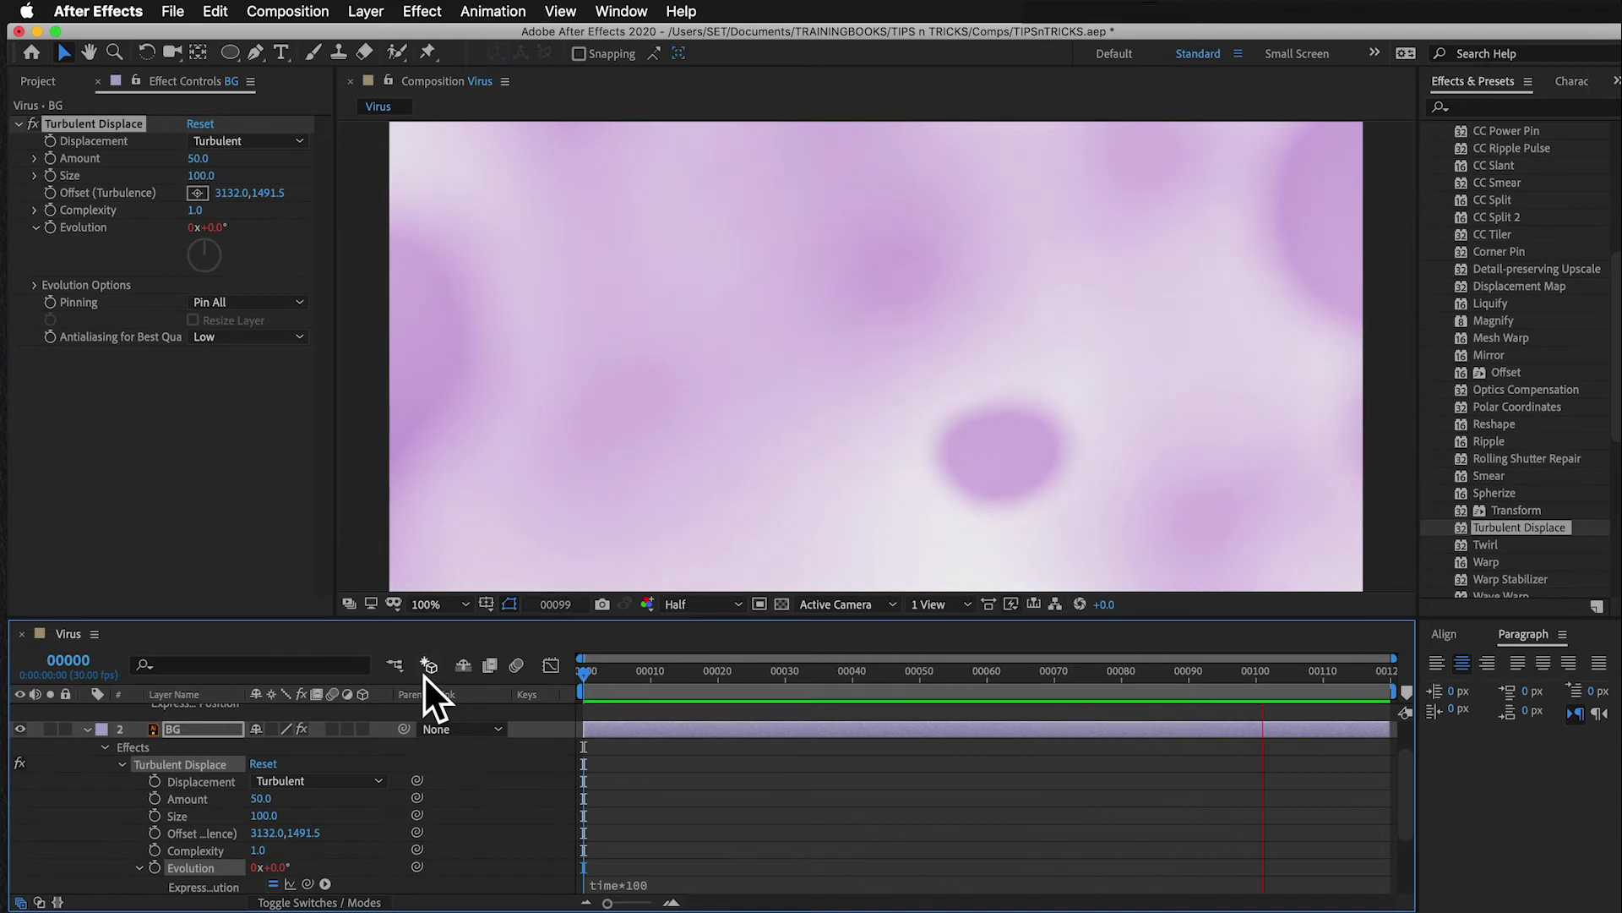
Step: Raise the multiplier in the BG layer's Evolution expression so it reads time*200
left_click(645, 883)
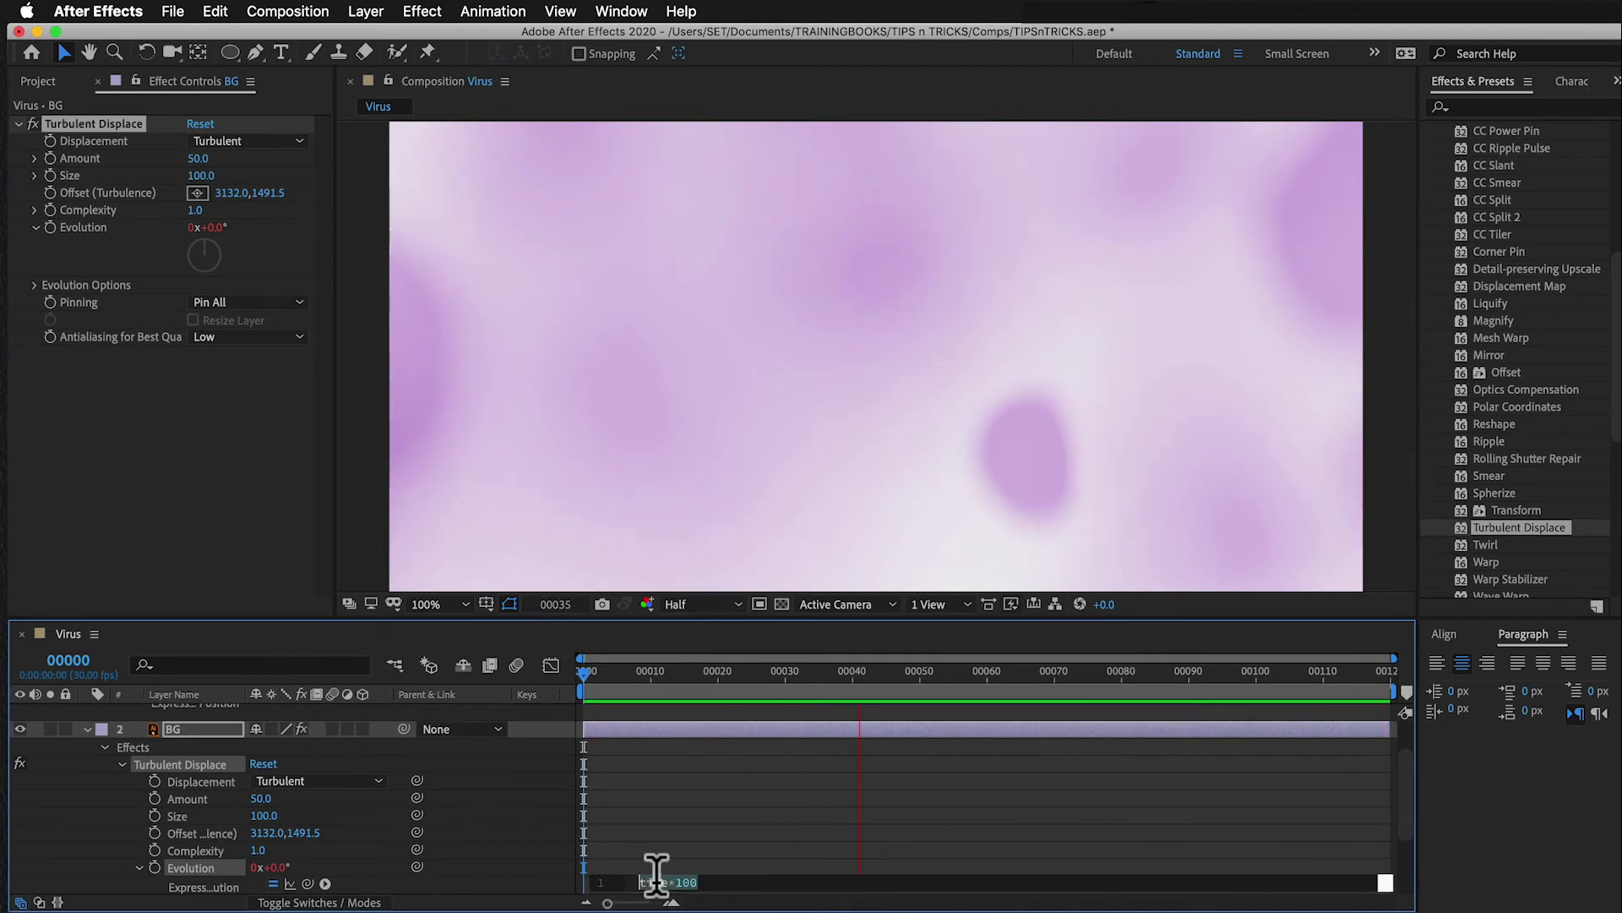
left_click(778, 873)
type("0")
key("Left")
key("Left")
key("BackSpace")
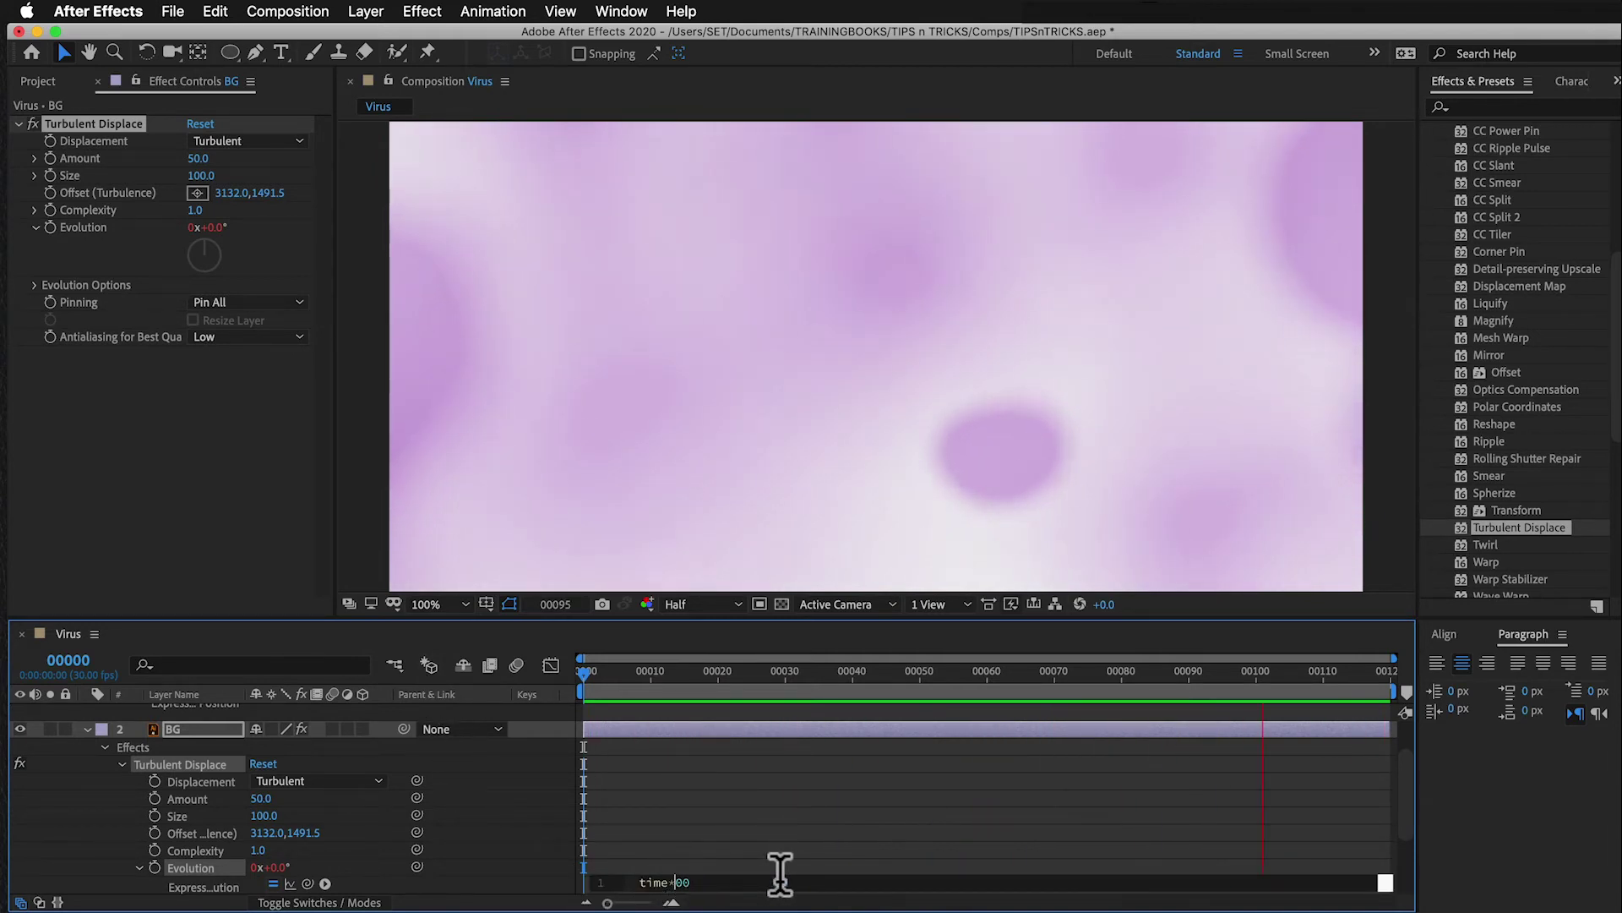
type("2")
key("KP_Enter")
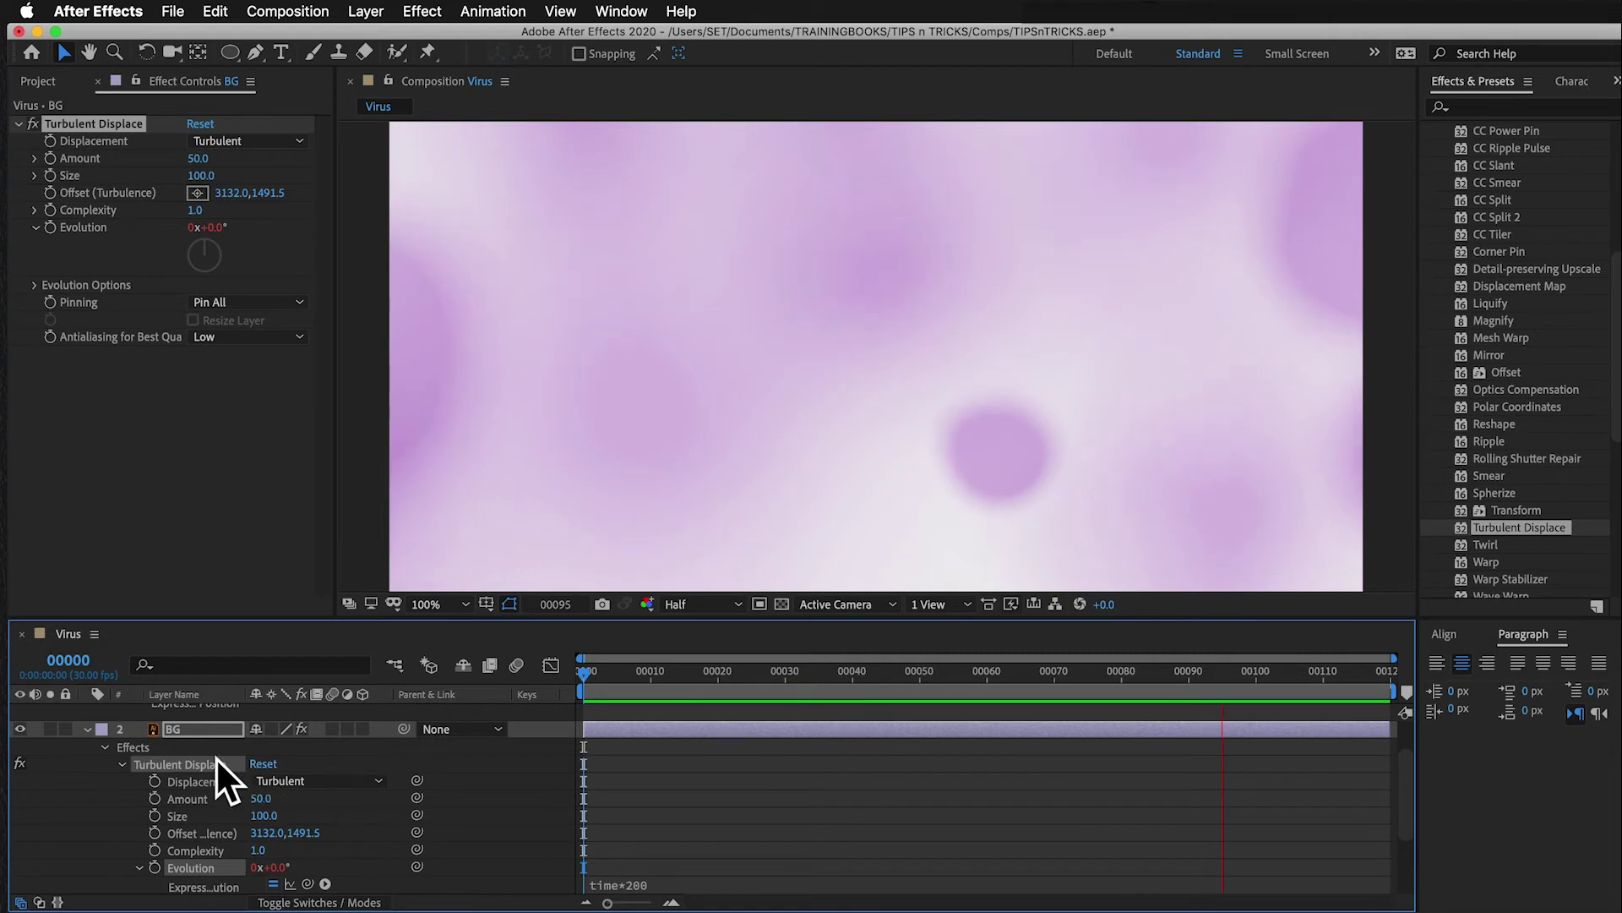
Step: Collapse both layers' properties, make the Bacteria layer visible again, and return the current time to frame 0
left_click(85, 729)
left_click(84, 711)
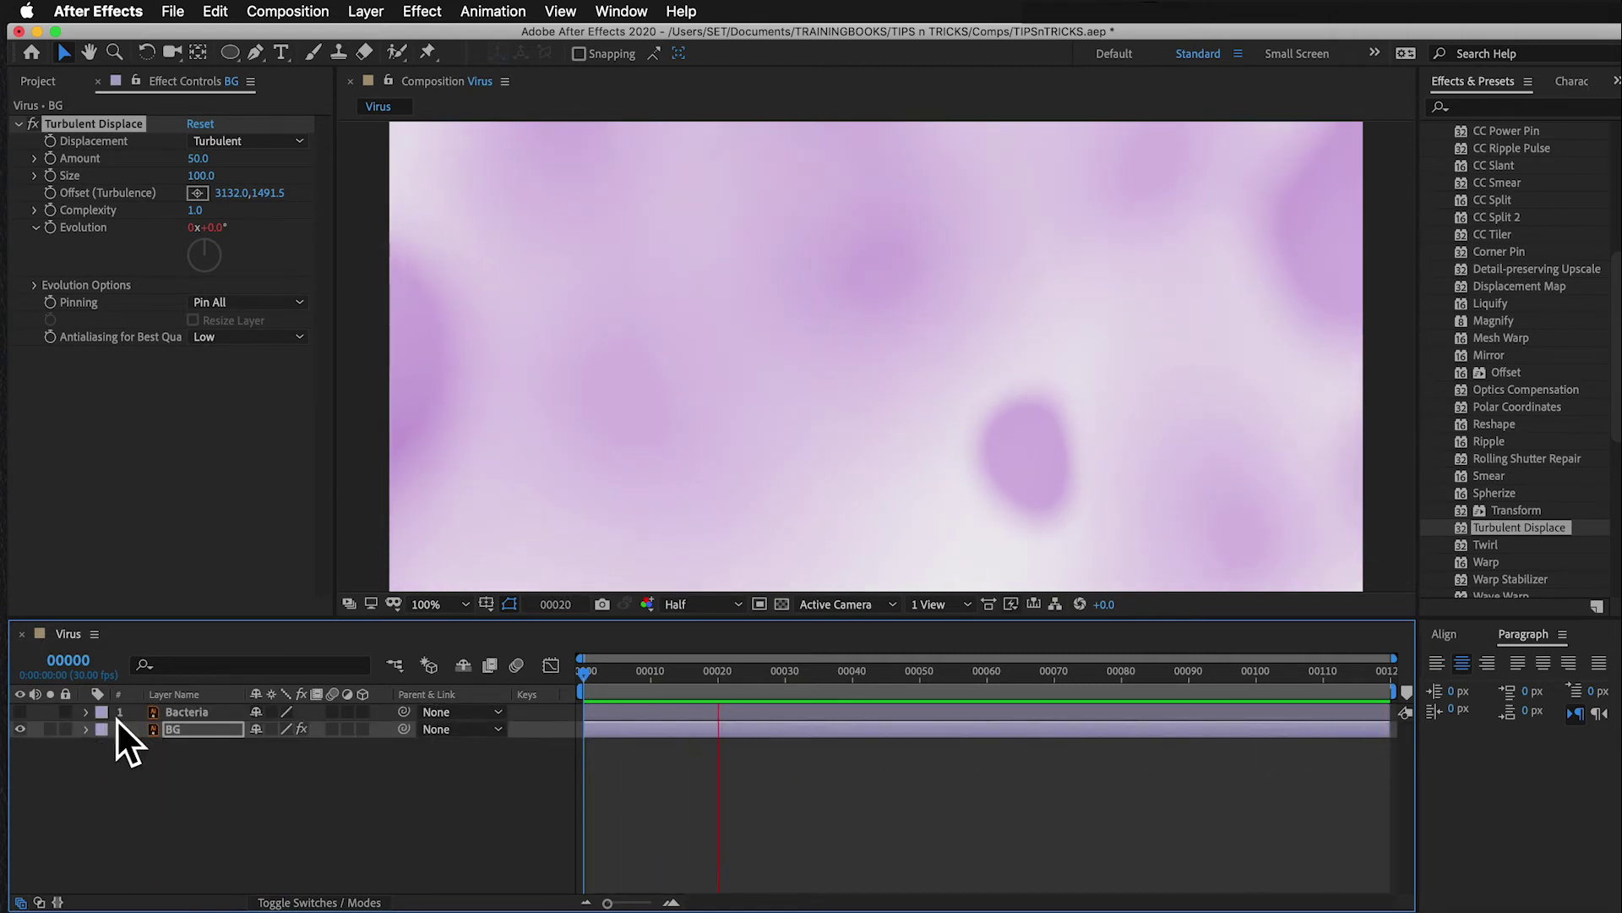
left_click(20, 712)
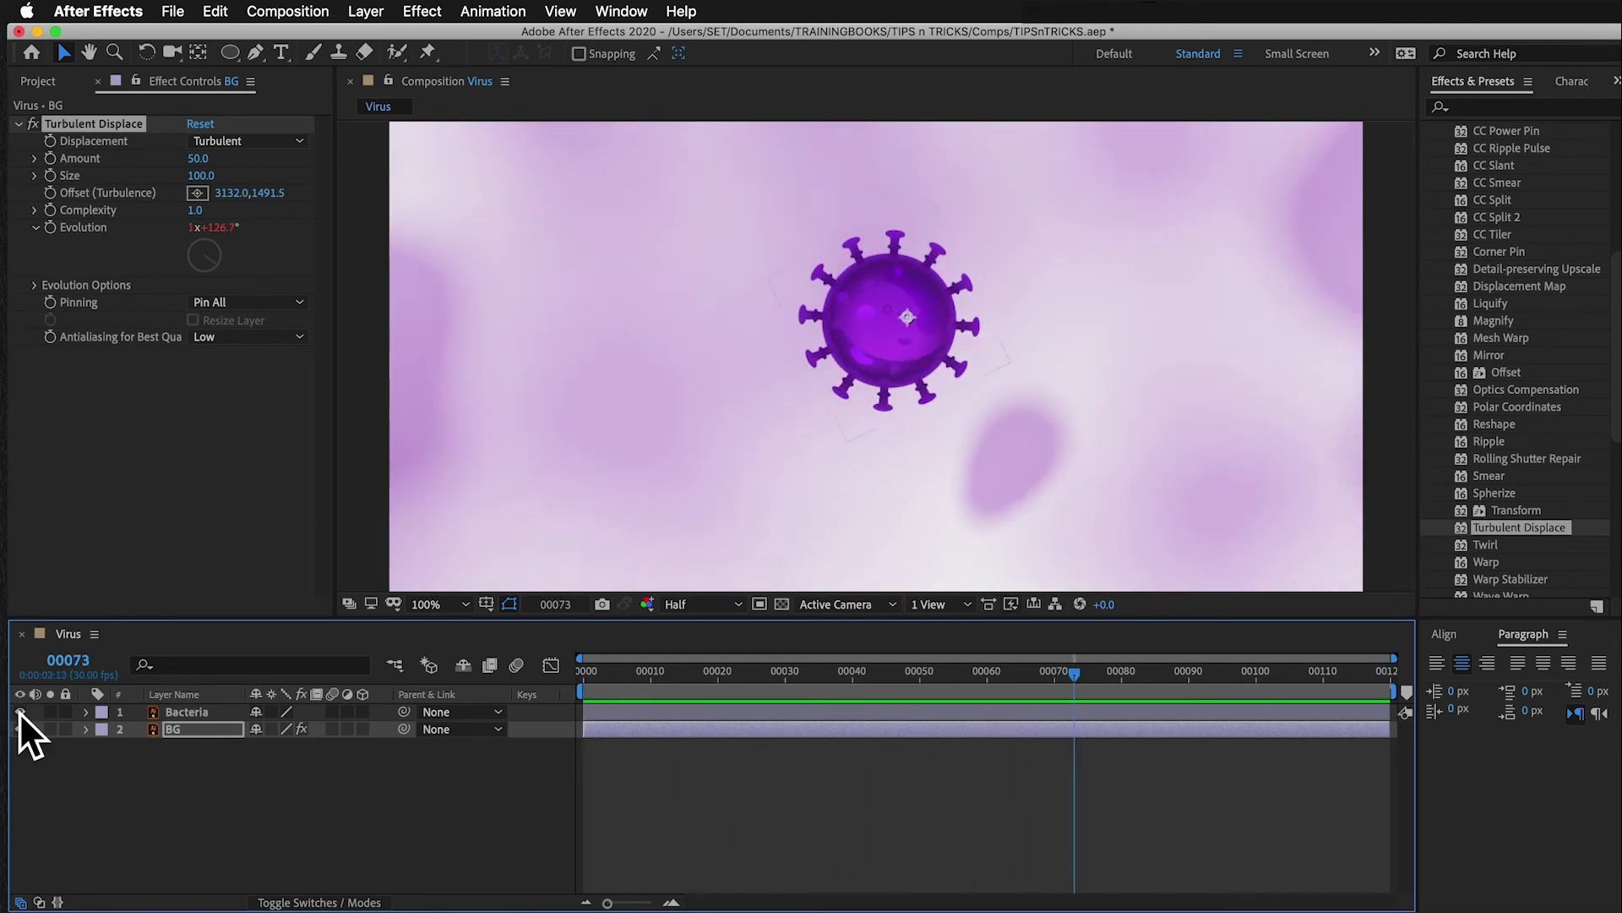
left_click_drag(698, 668, 563, 671)
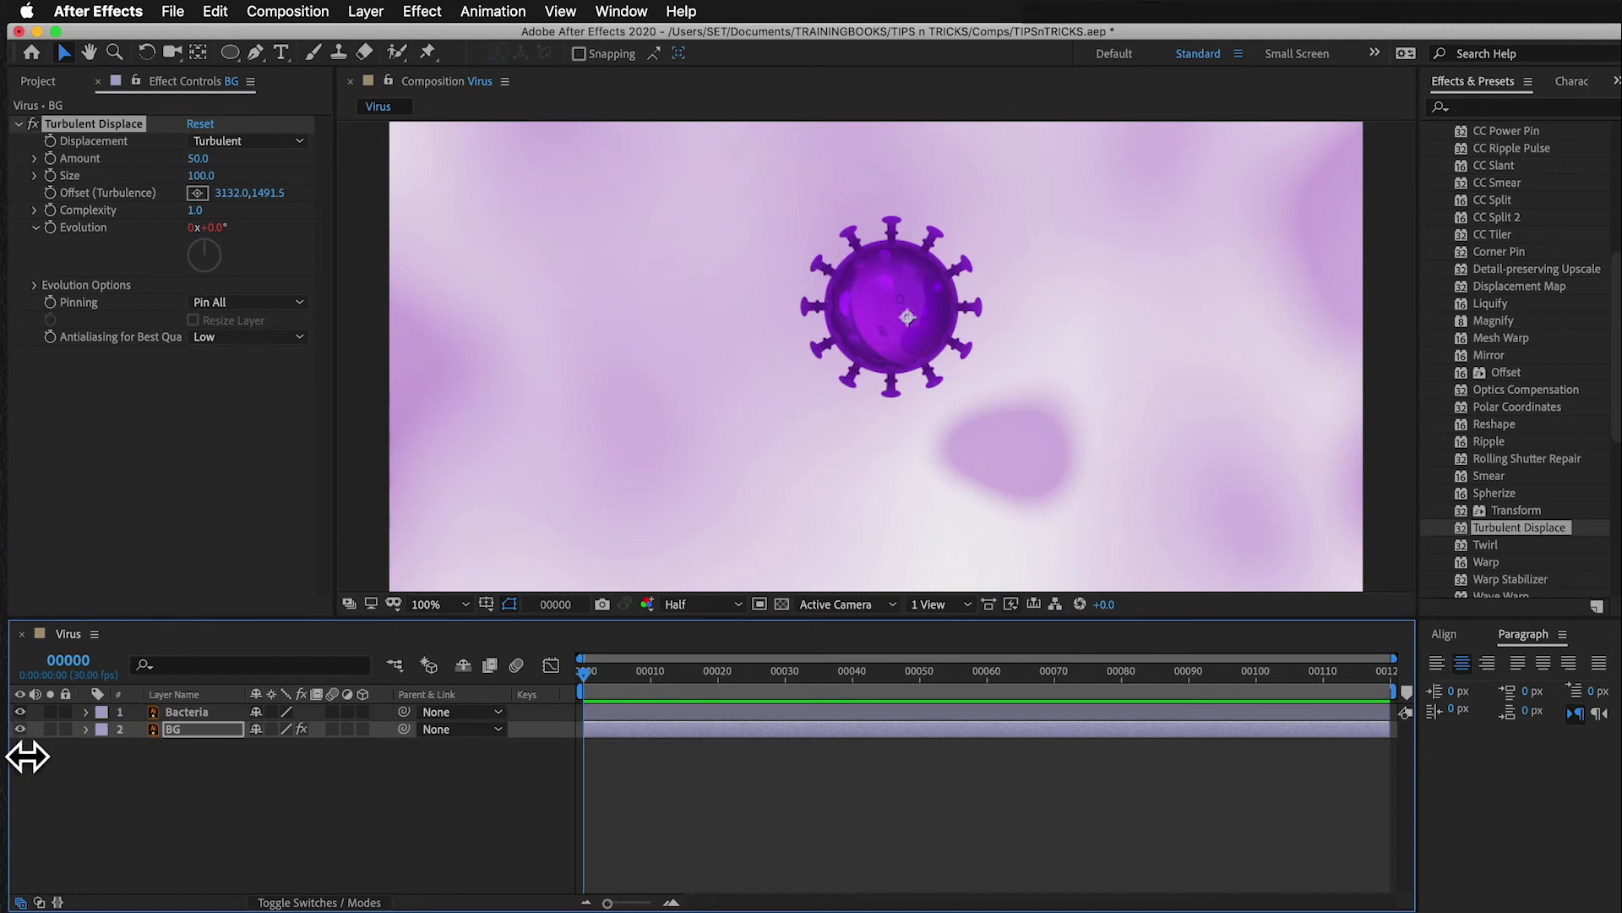
Step: Rename the Bacteria layer as Bacteria1
left_click(190, 710)
key("Return")
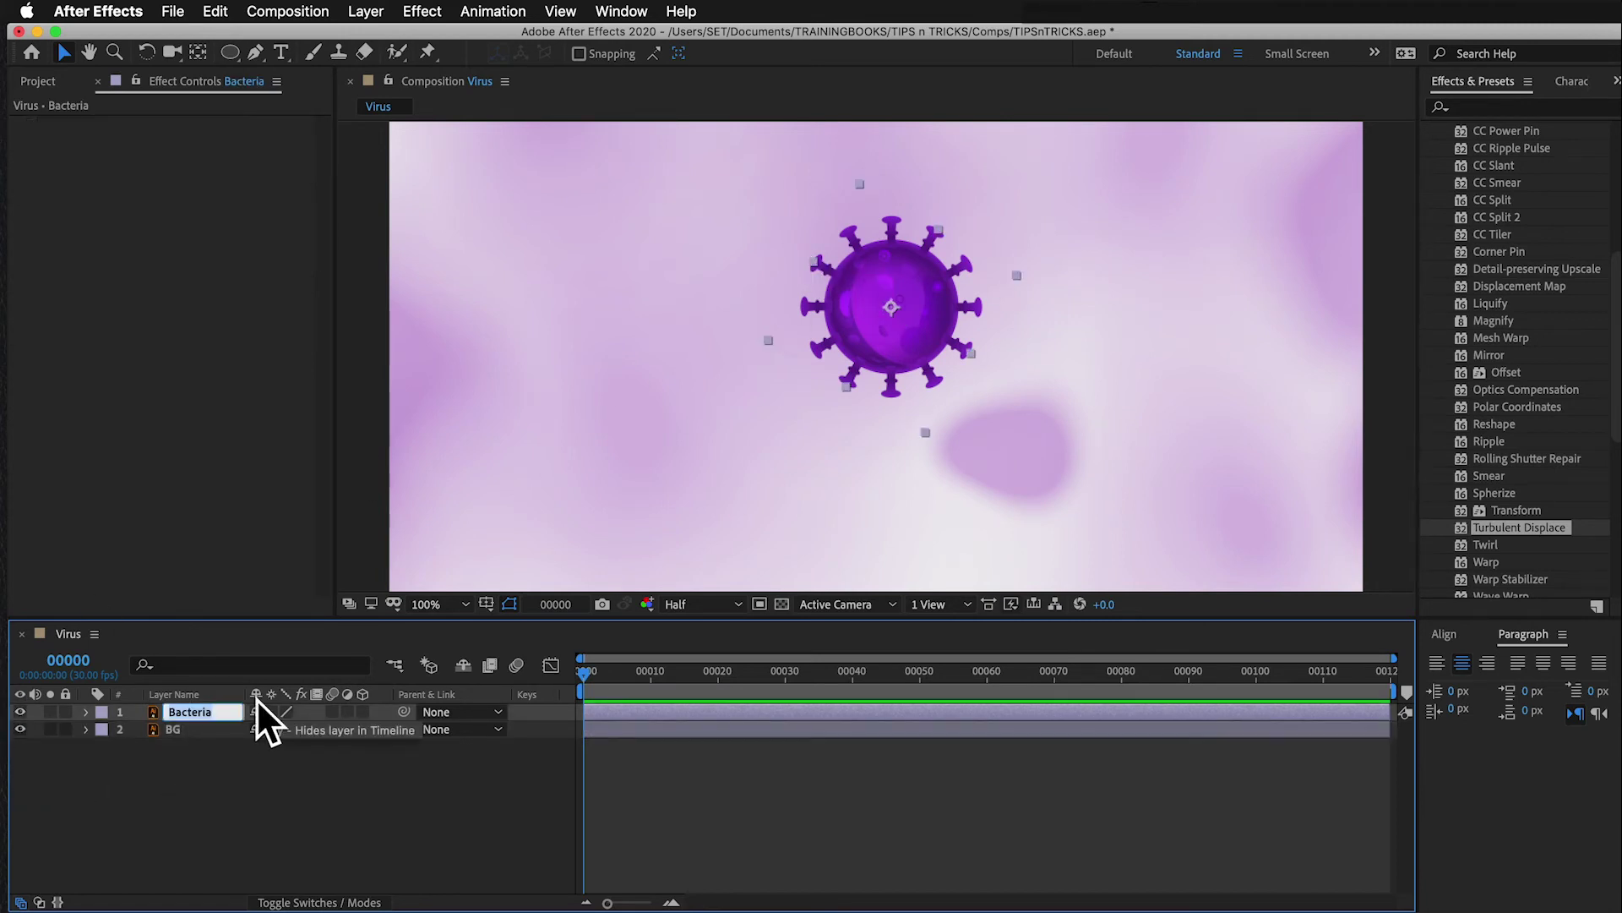
type("1")
key("Return")
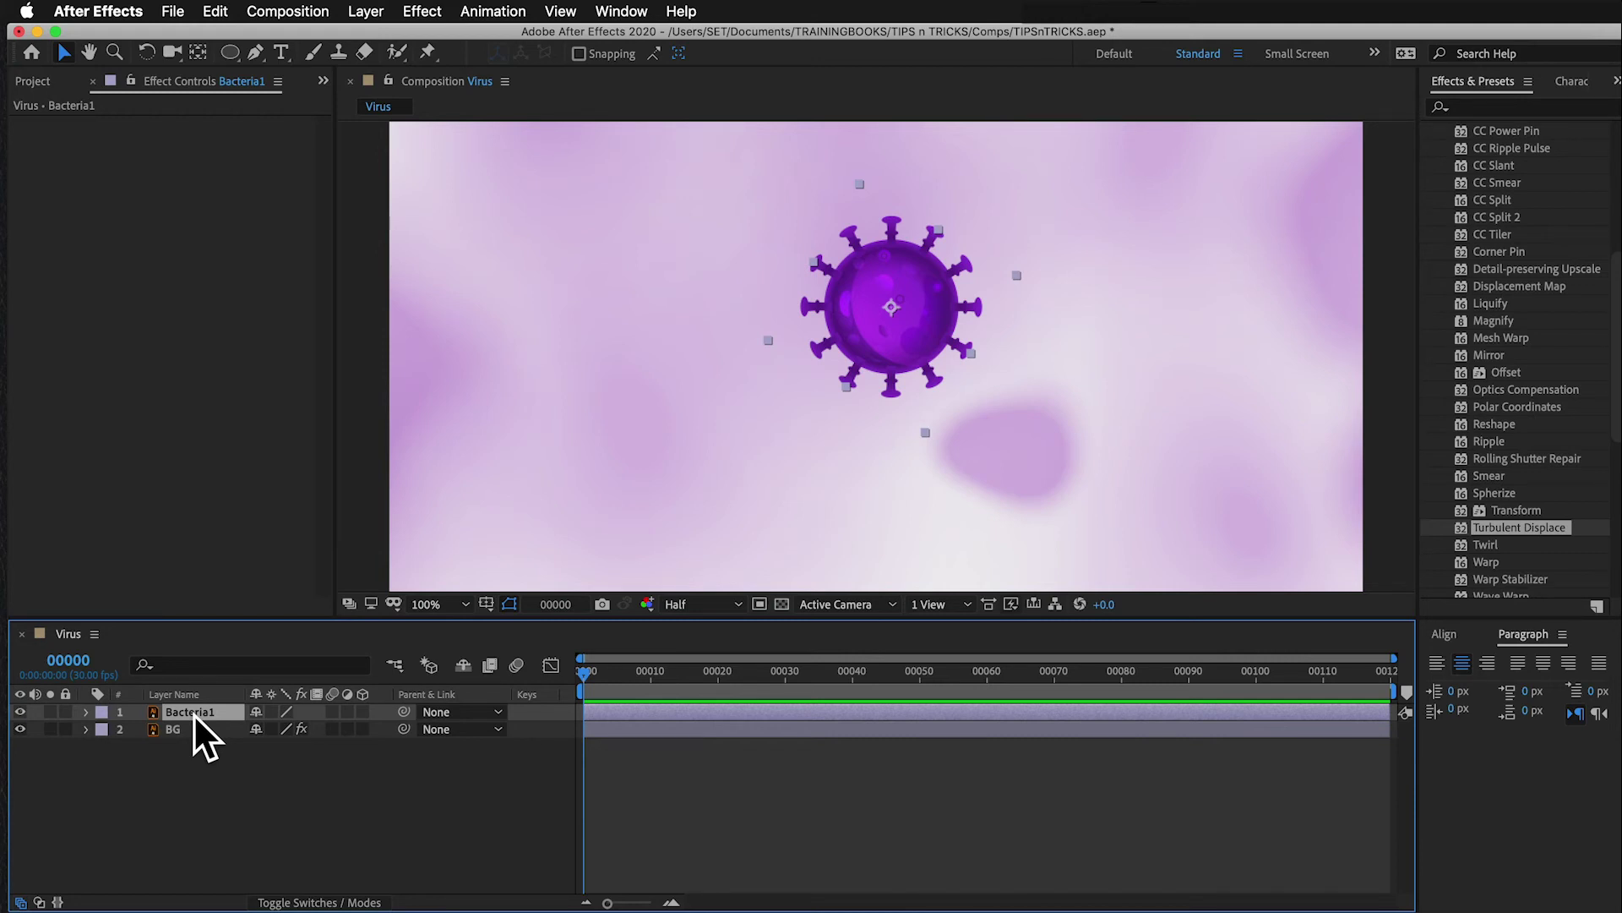
Step: Duplicate the Bacteria1 layer and move the copy to the lower-left area of the composition
left_click(216, 12)
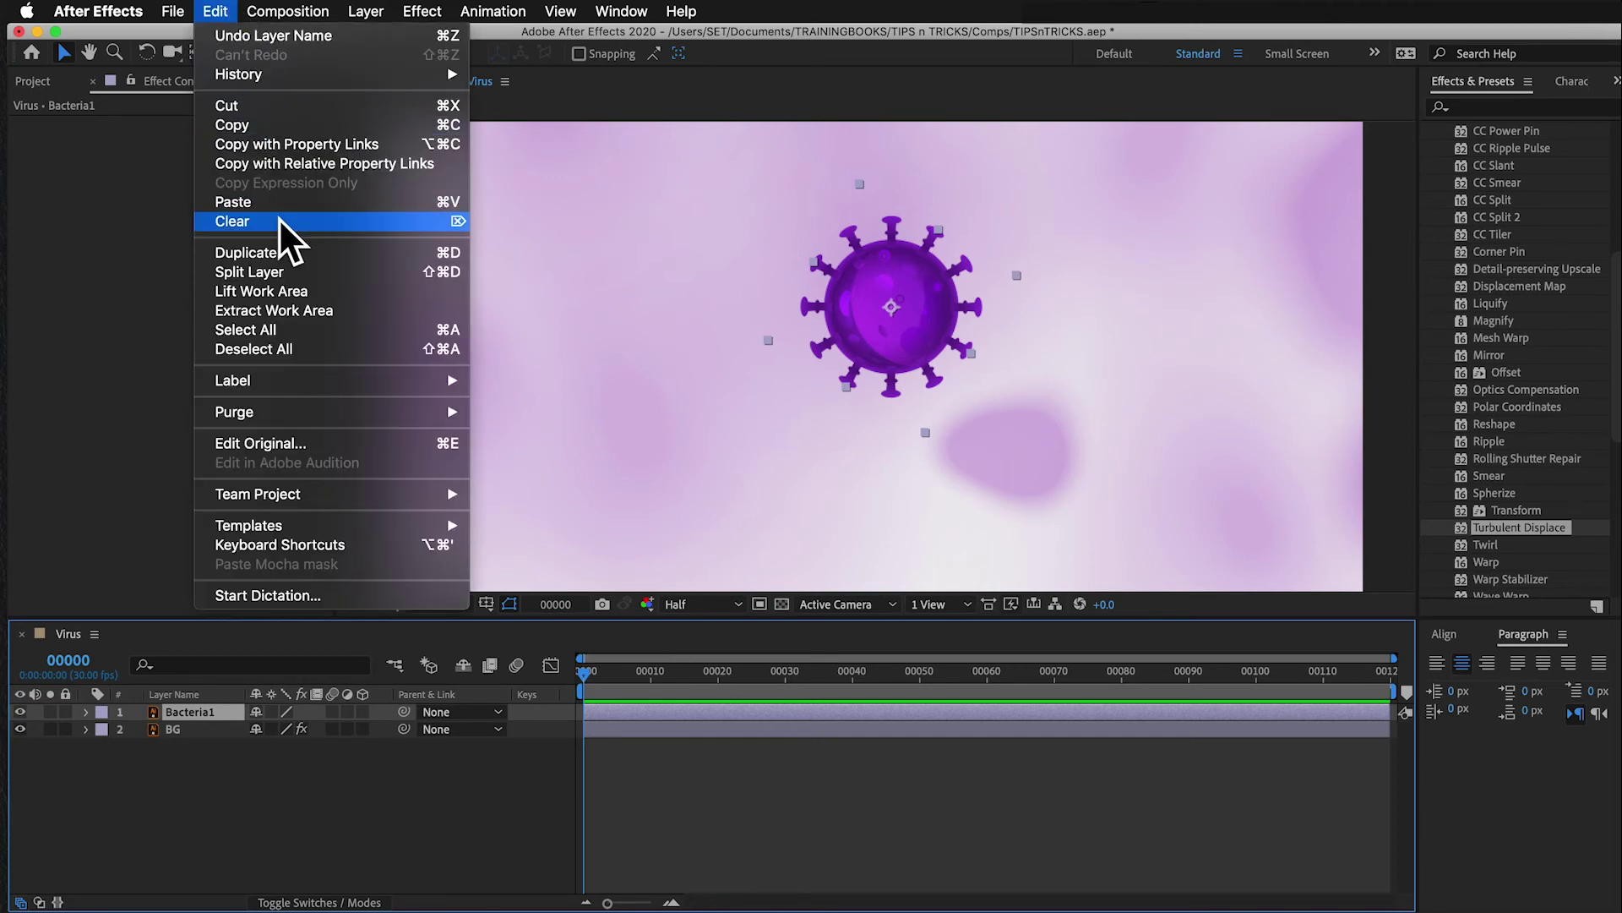
left_click(286, 250)
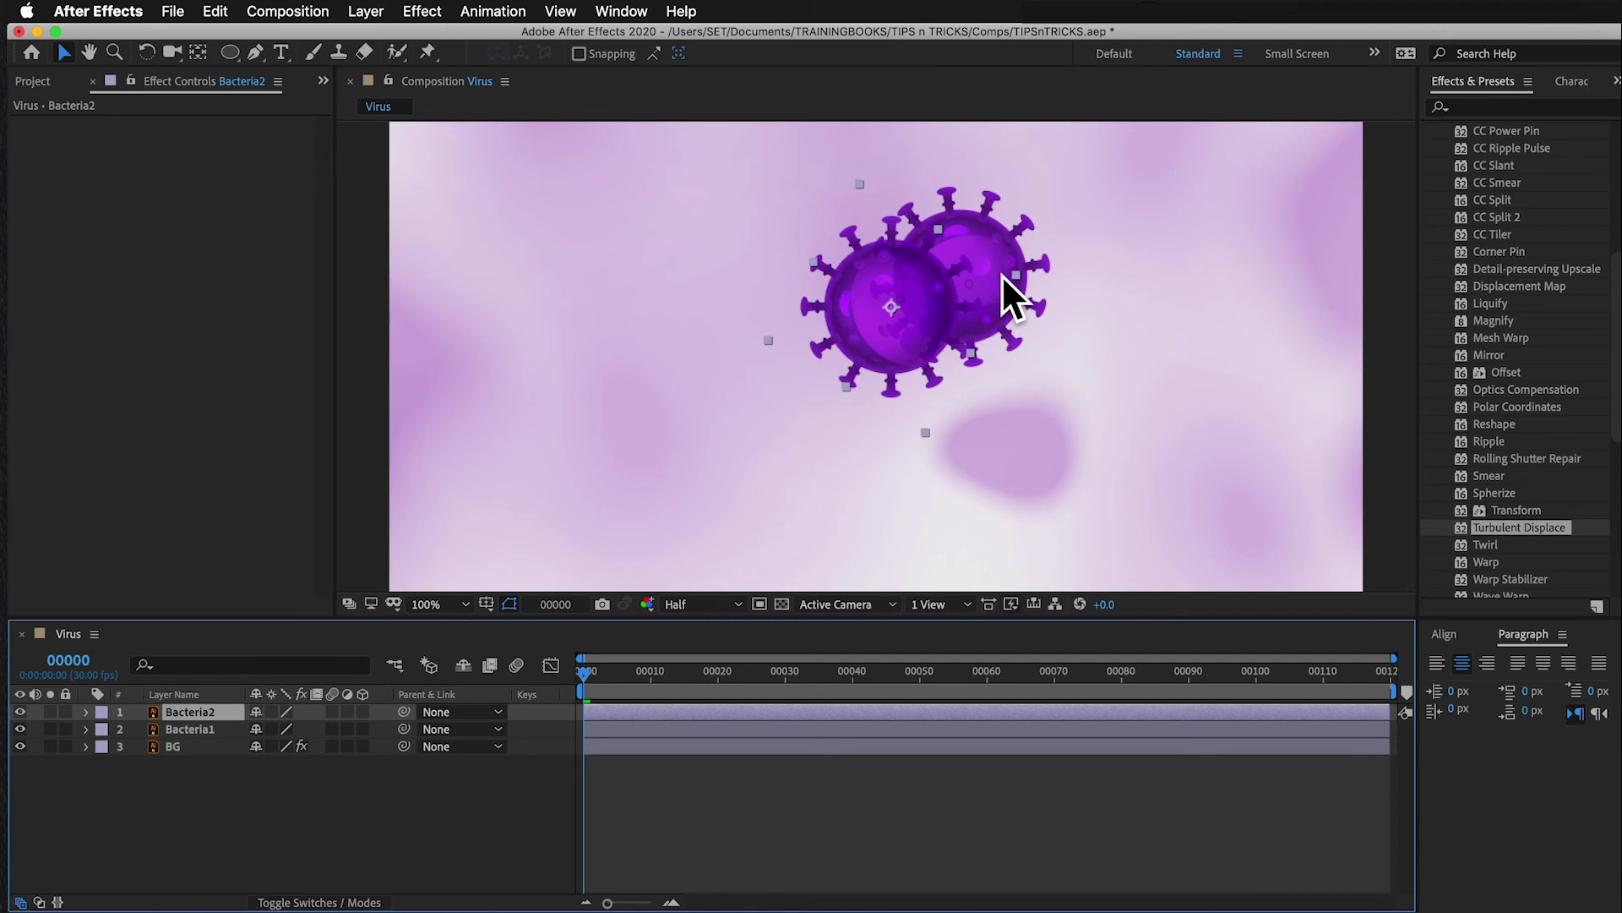
left_click_drag(1003, 276, 738, 369)
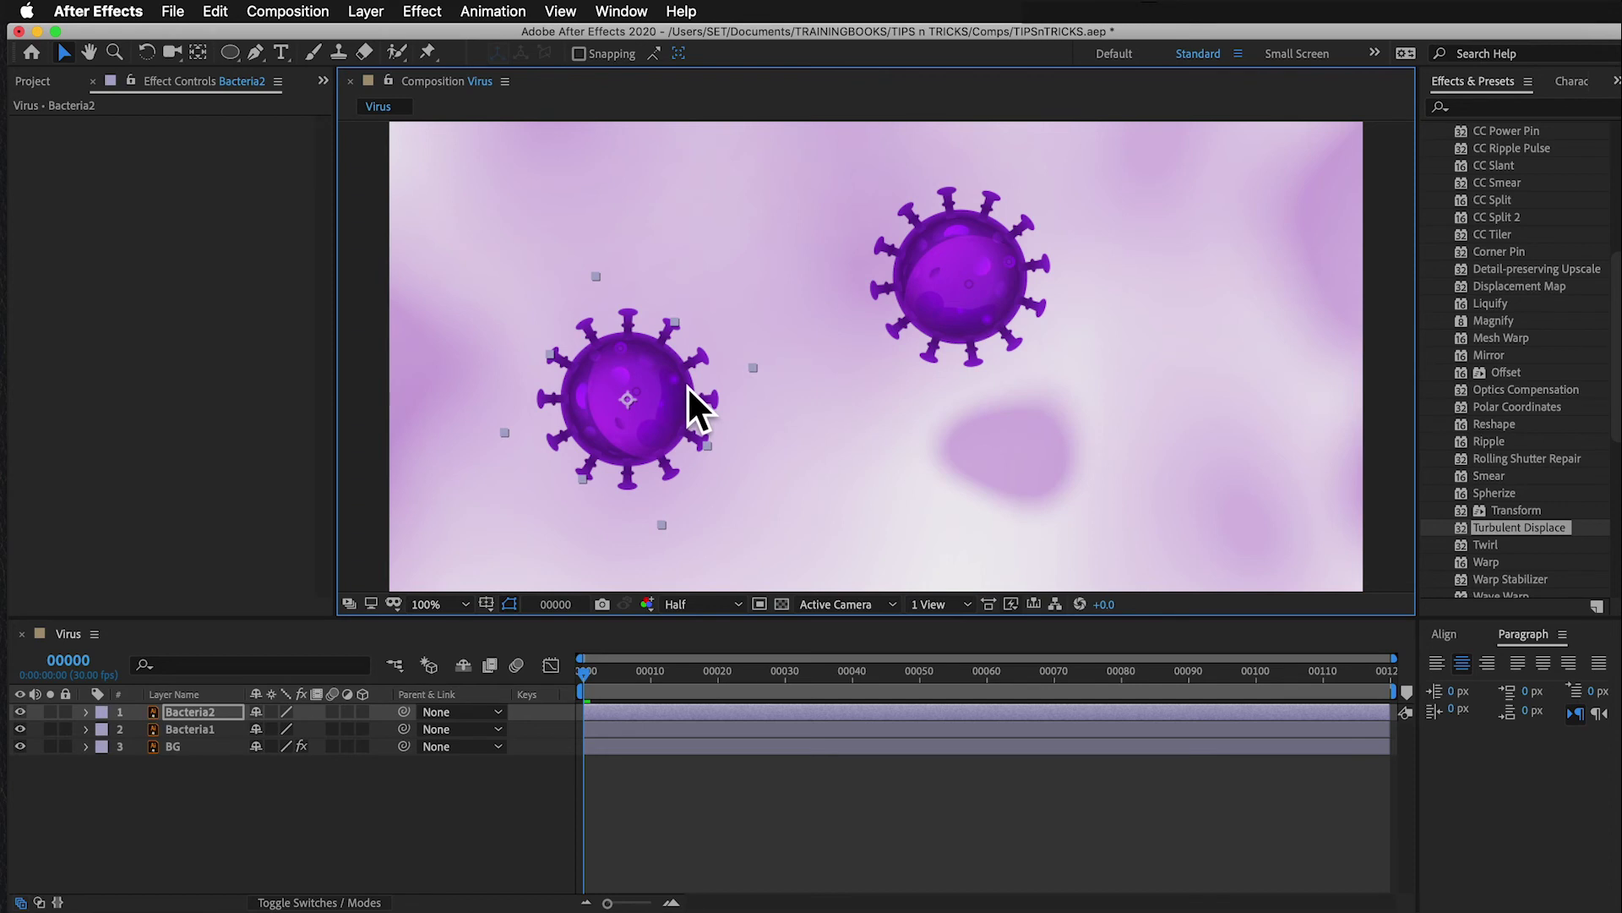
Step: Duplicate the Bacteria2 layer, move the copy to the composition's lower right, and shift the middle bacteria toward the upper centre
left_click(206, 714)
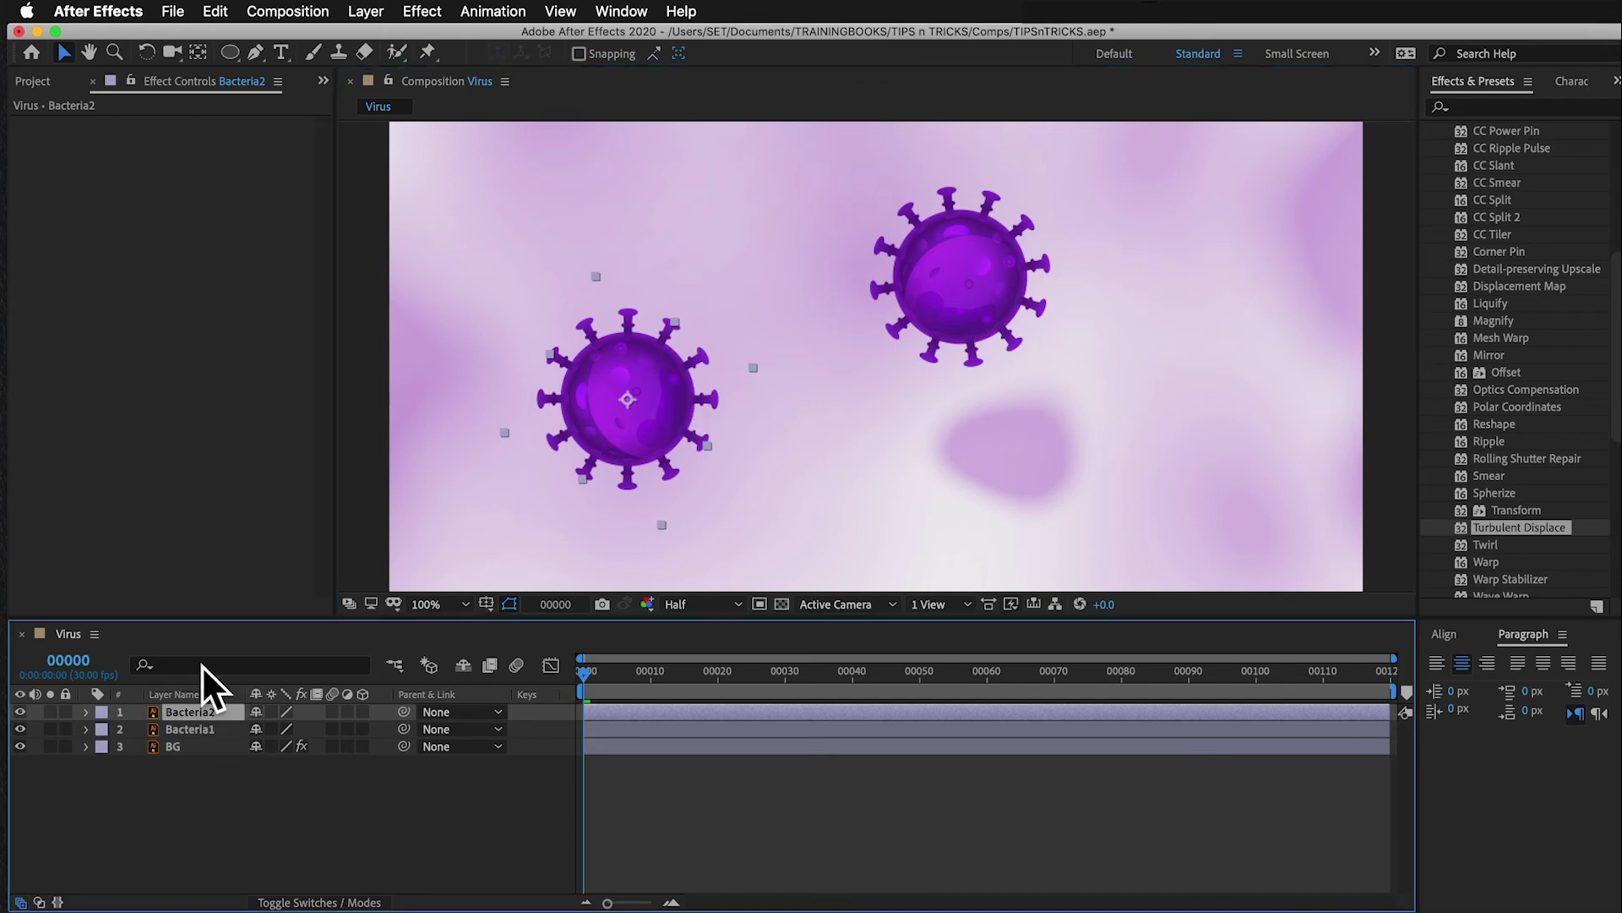
left_click(213, 14)
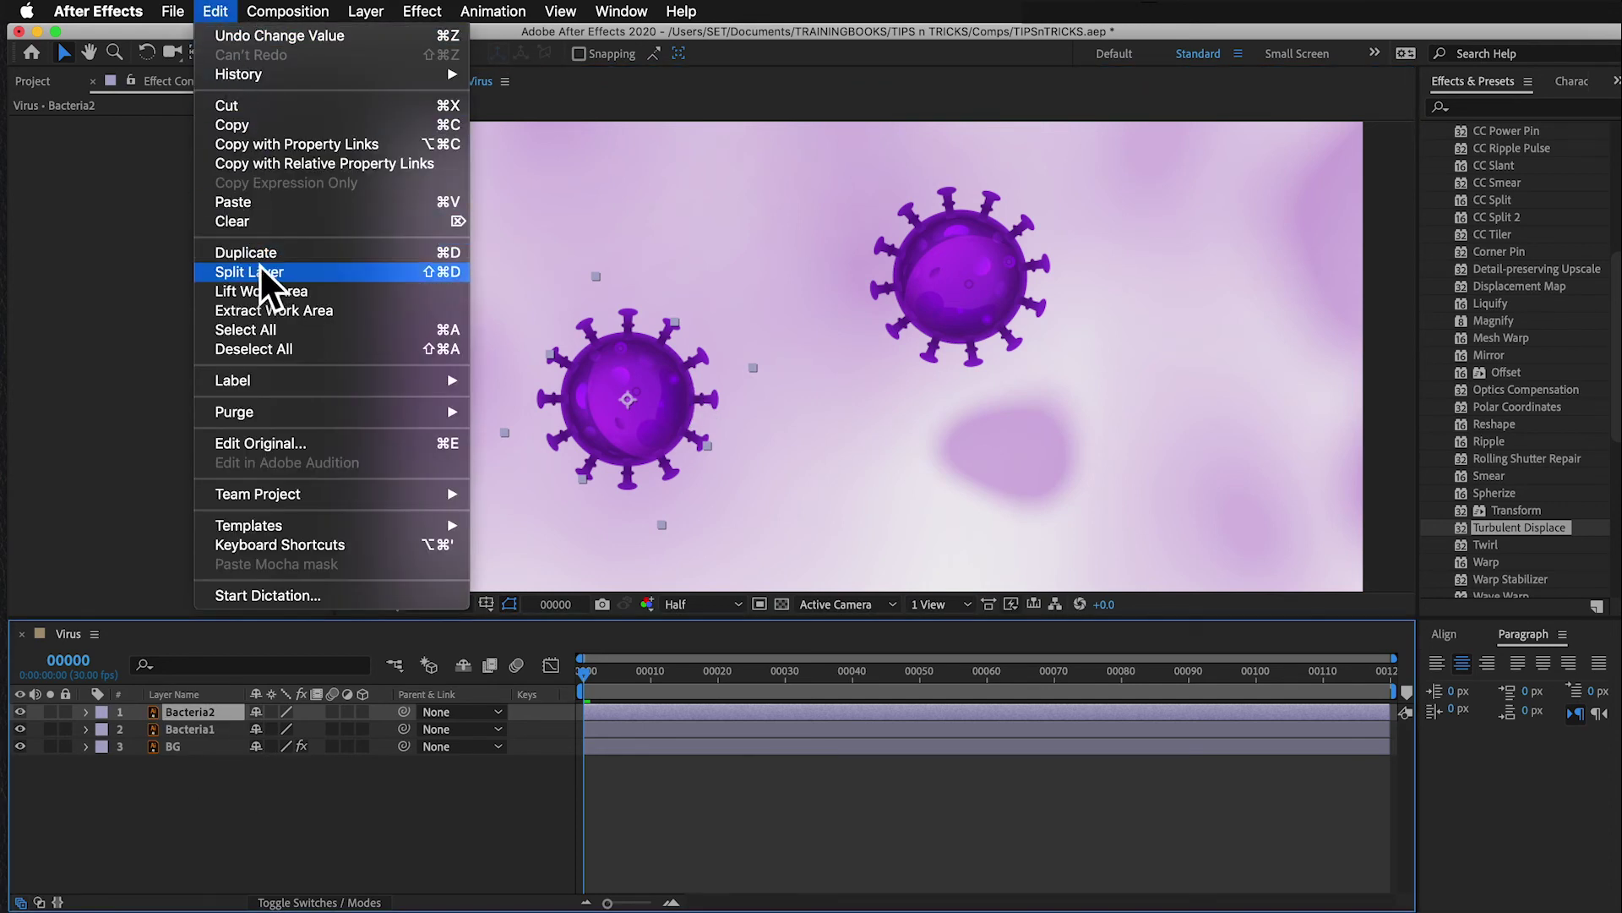
left_click(438, 252)
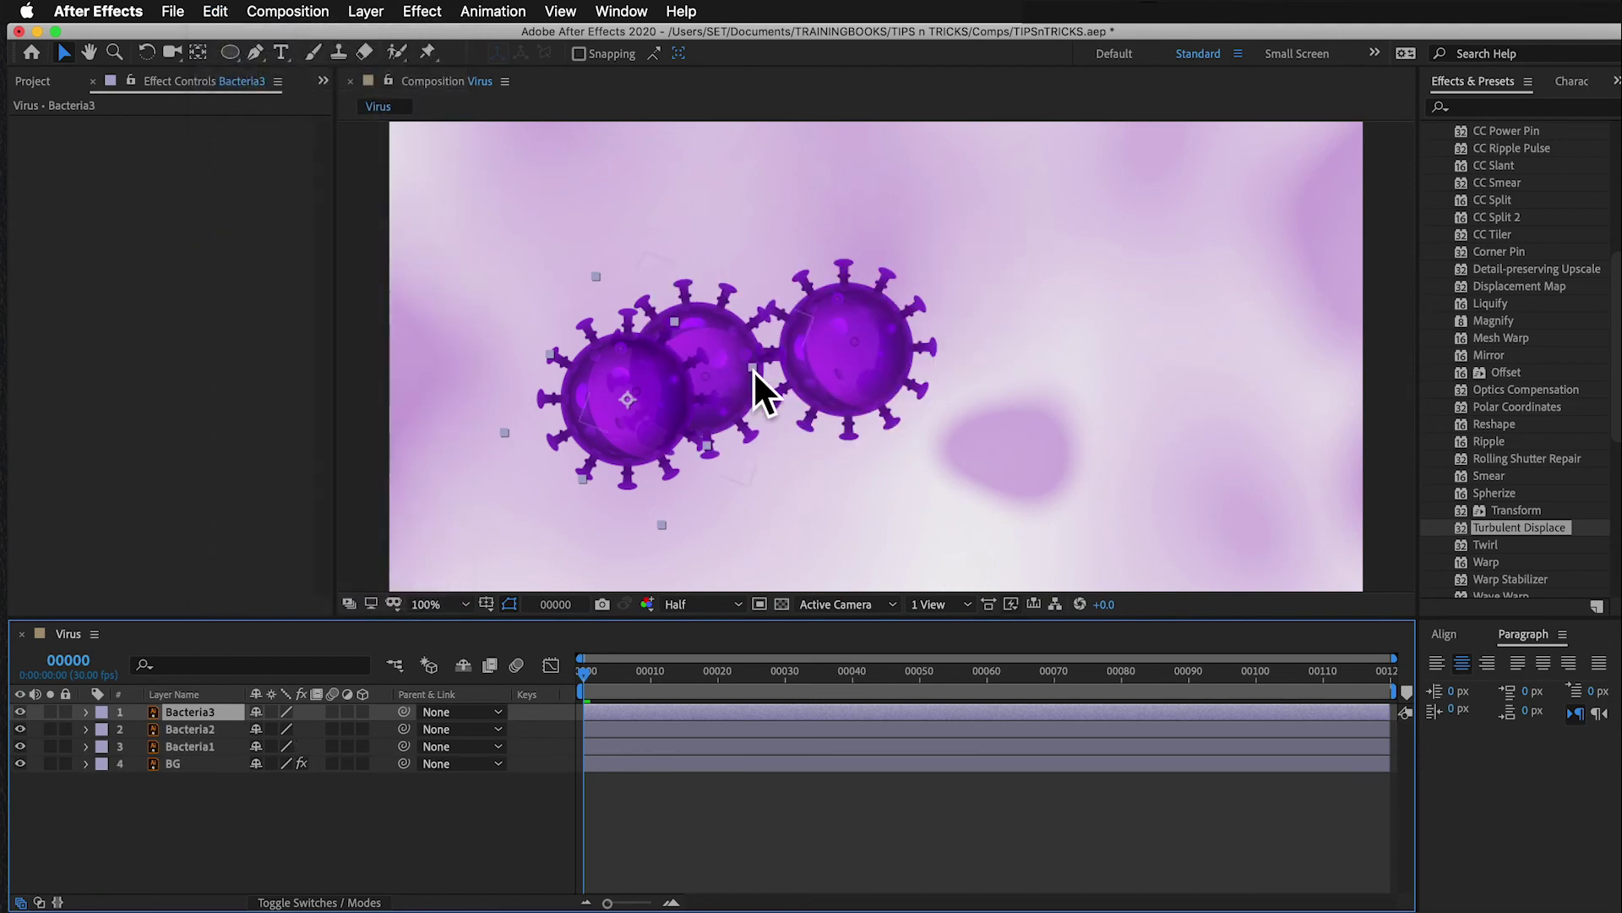
left_click_drag(753, 369, 1206, 434)
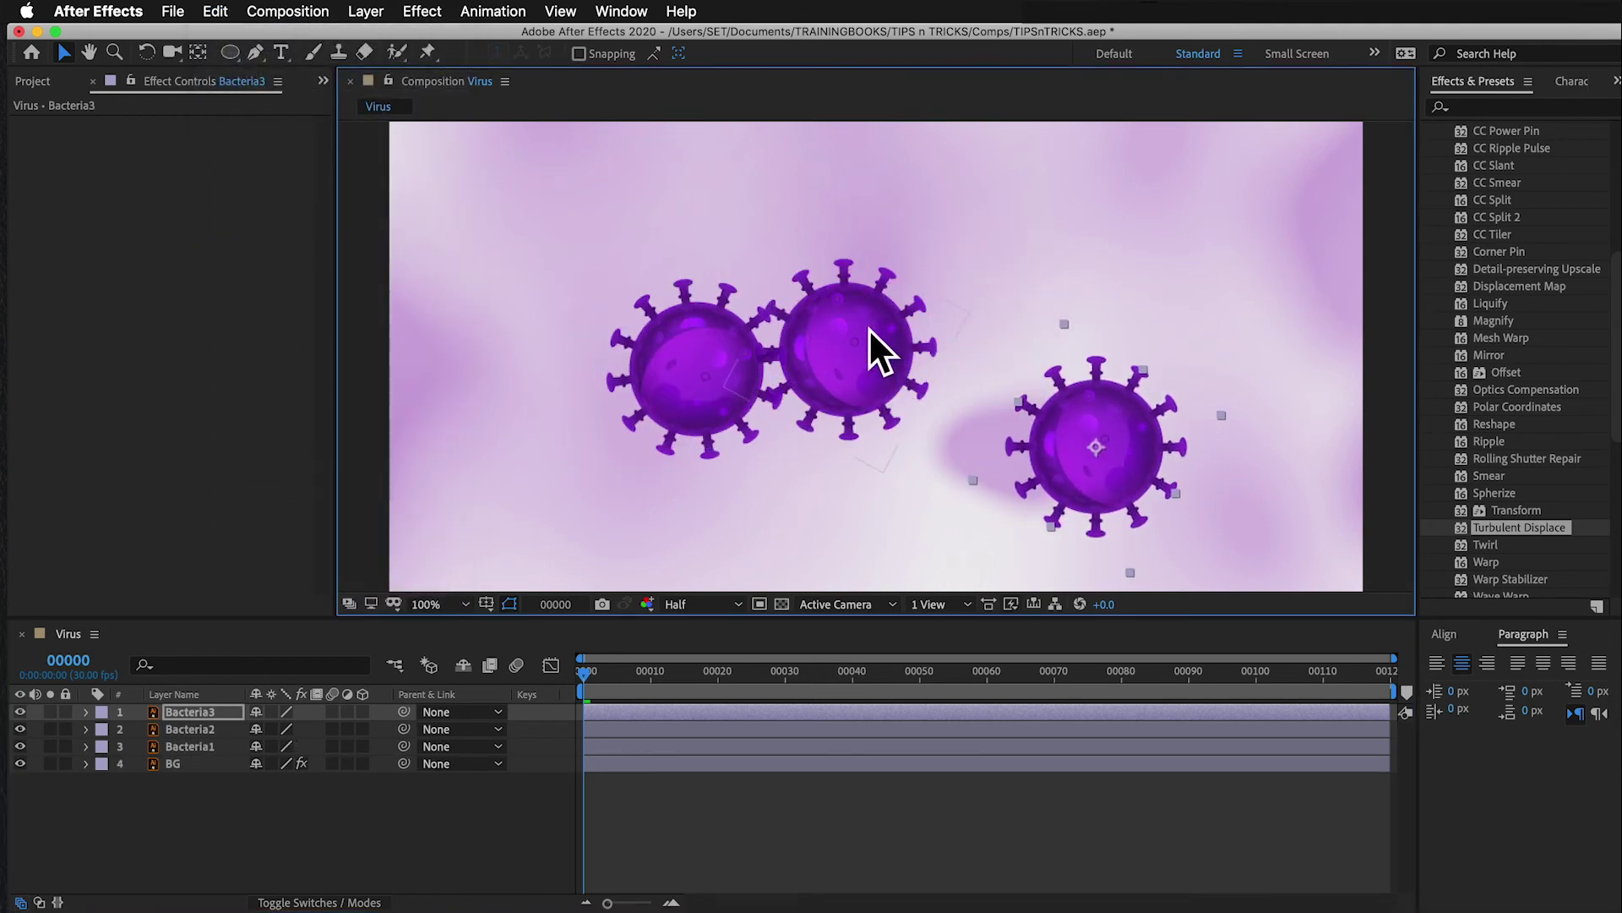
left_click_drag(870, 329, 945, 239)
Step: Duplicate the Bacteria3 layer twice and move the topmost copy to the upper-left area of the composition
left_click(184, 714)
key("ctrl+d")
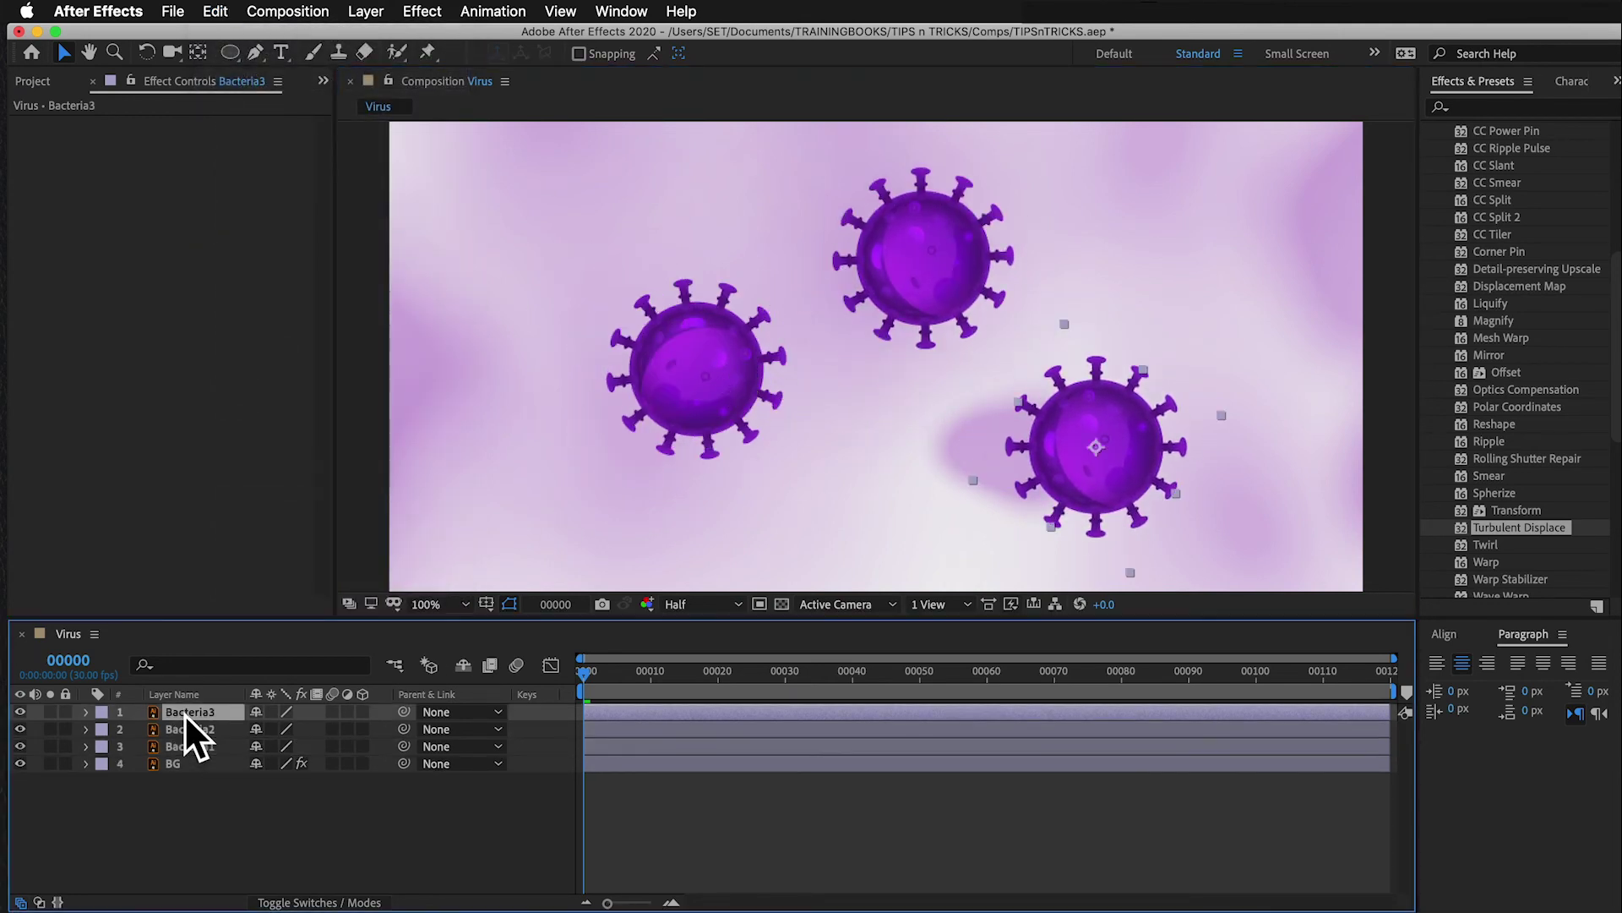
key("ctrl+d")
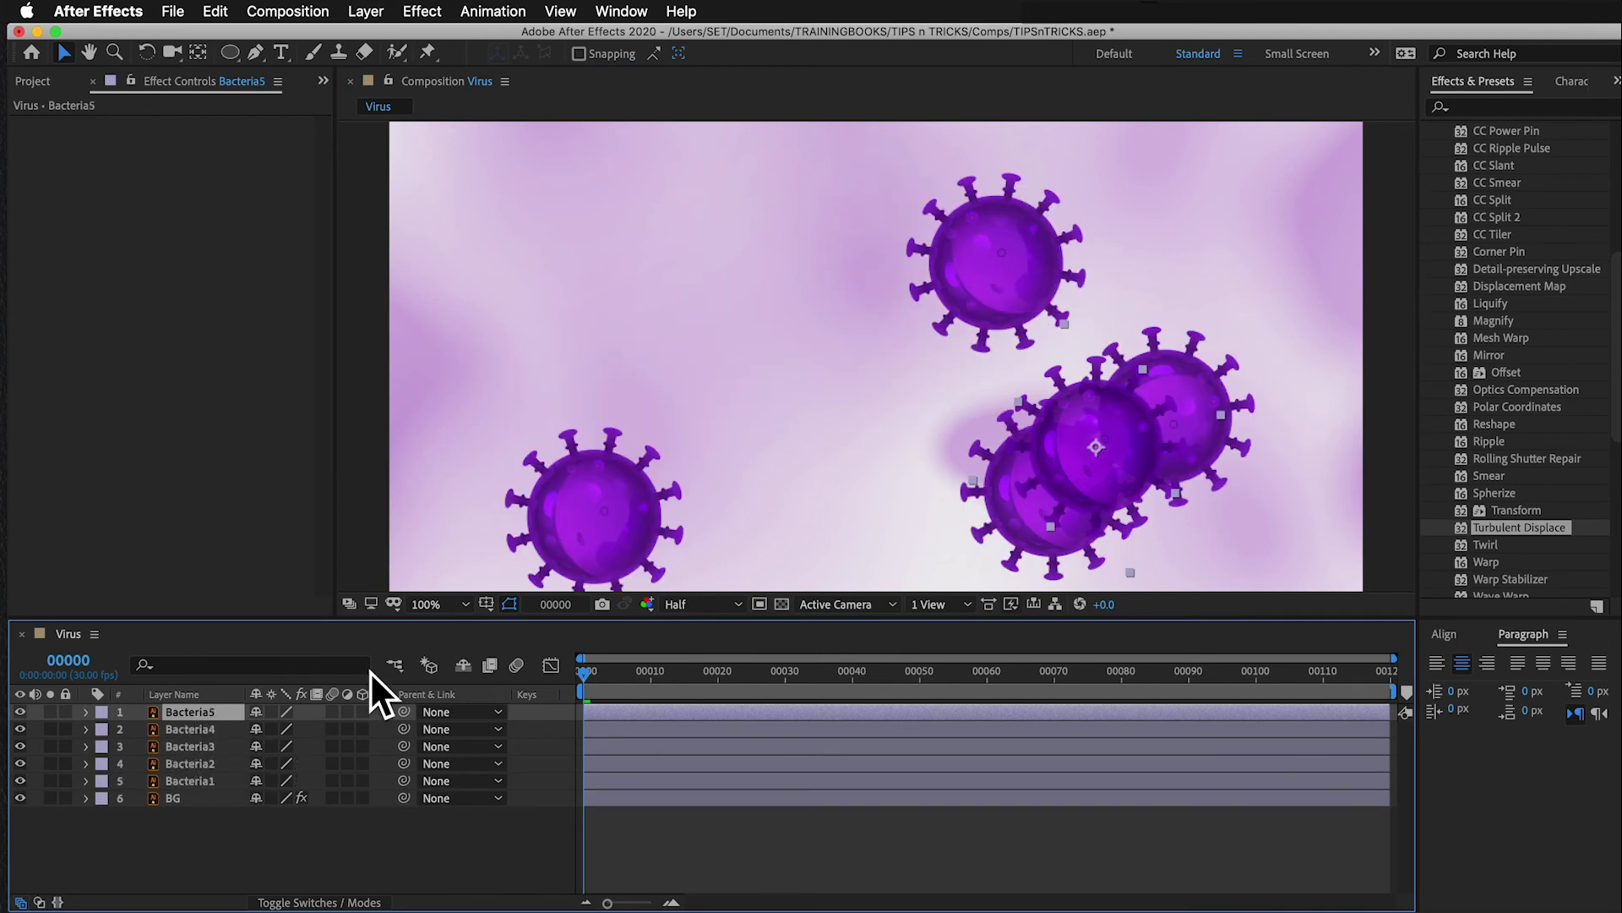
left_click_drag(1079, 429, 690, 297)
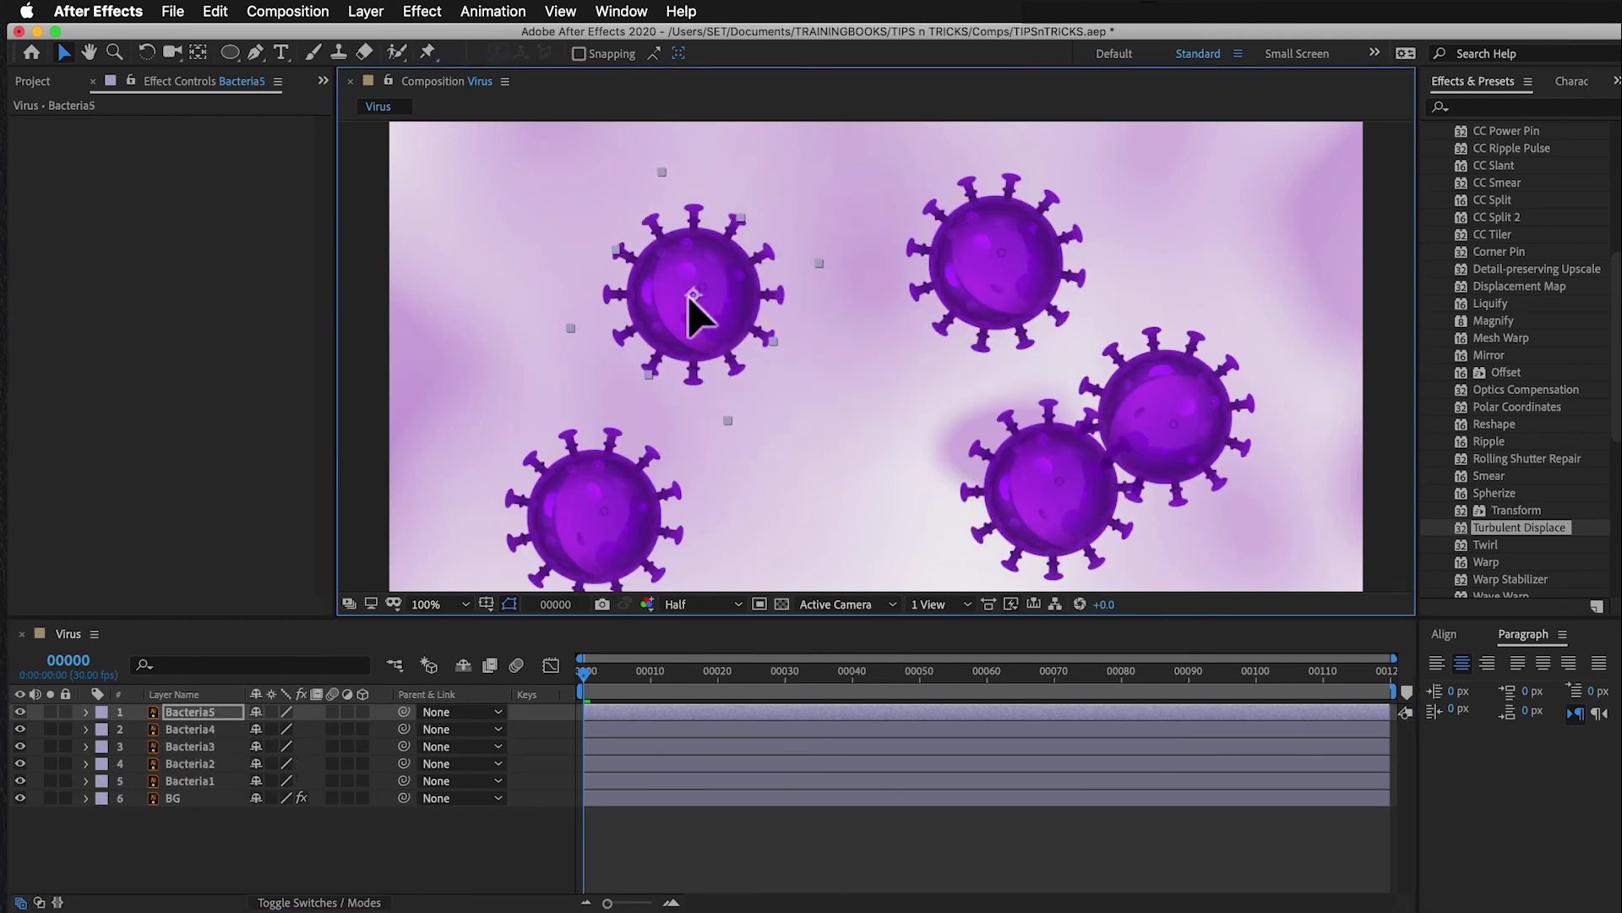
Step: Separate the overlapping bacteria by moving one toward the lower centre and repositioning Bacteria4 on the right side, and preview the animation
left_click_drag(1233, 370, 1272, 281)
left_click_drag(1014, 490, 888, 504)
left_click_drag(1133, 289, 1026, 446)
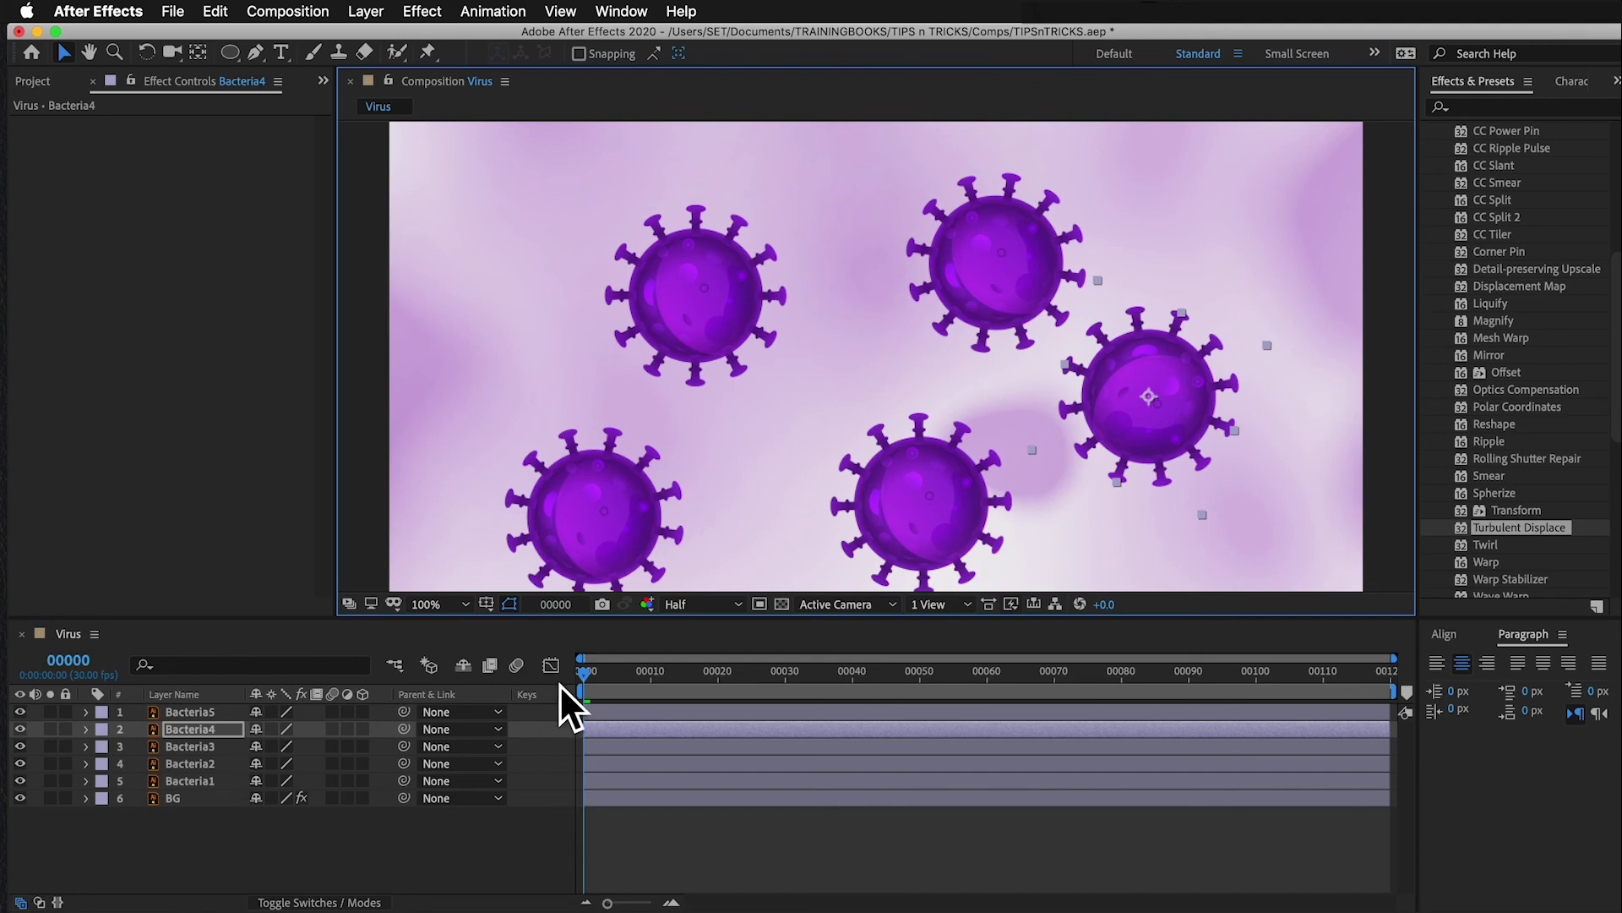
key("space")
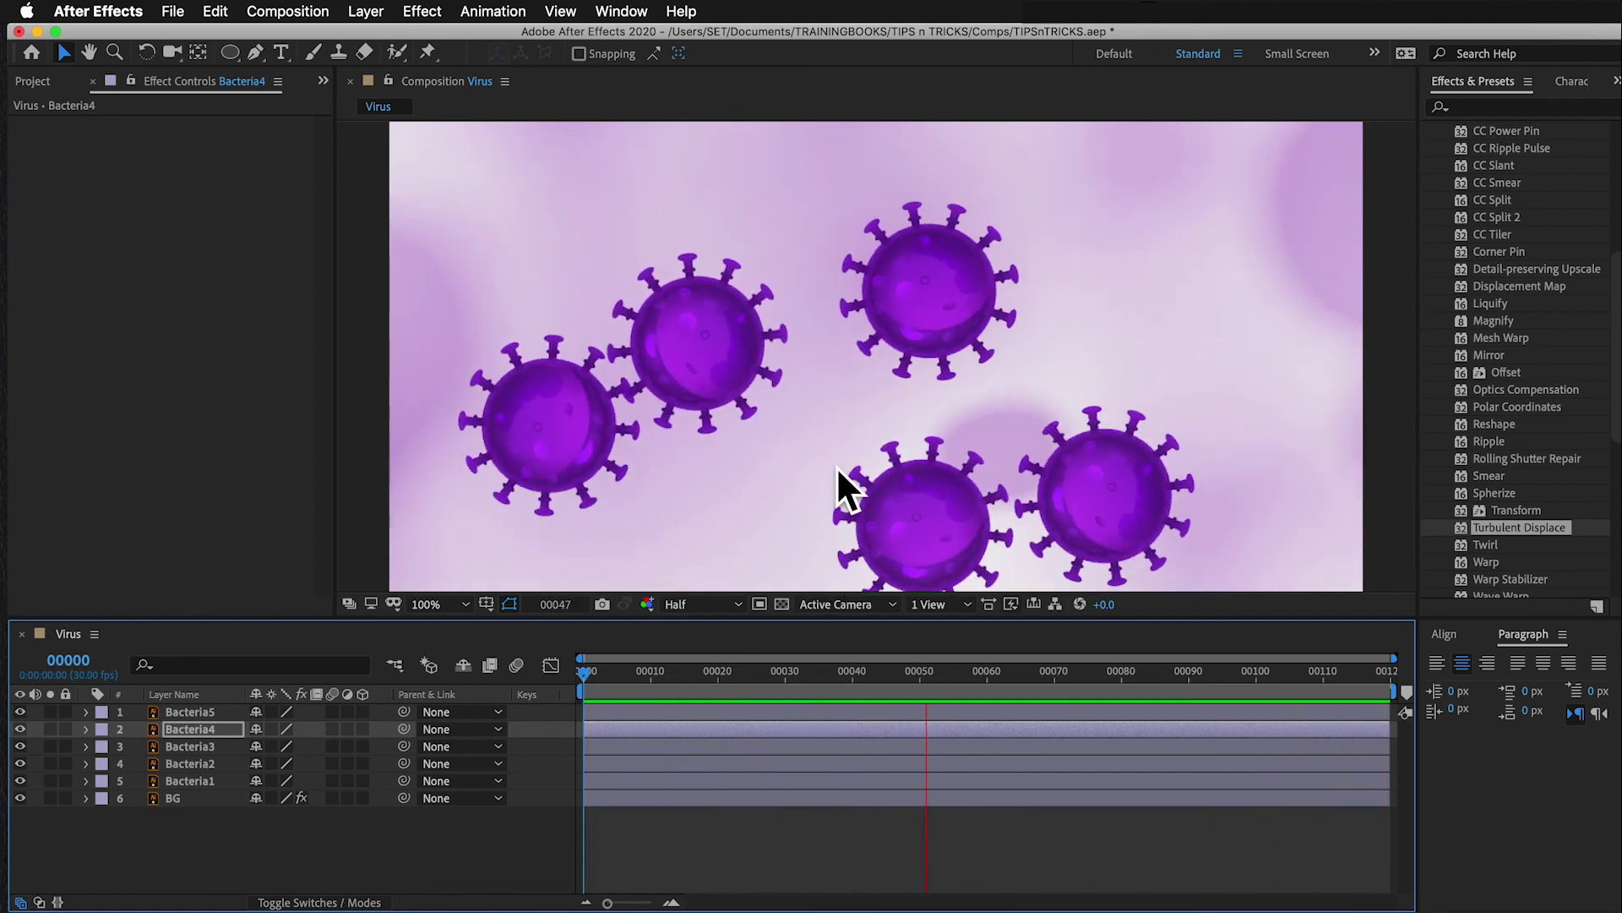
Step: Scale the Bacteria2 layer down to 17% and reduce the Bacteria3 layer to a medium size
left_click(209, 763)
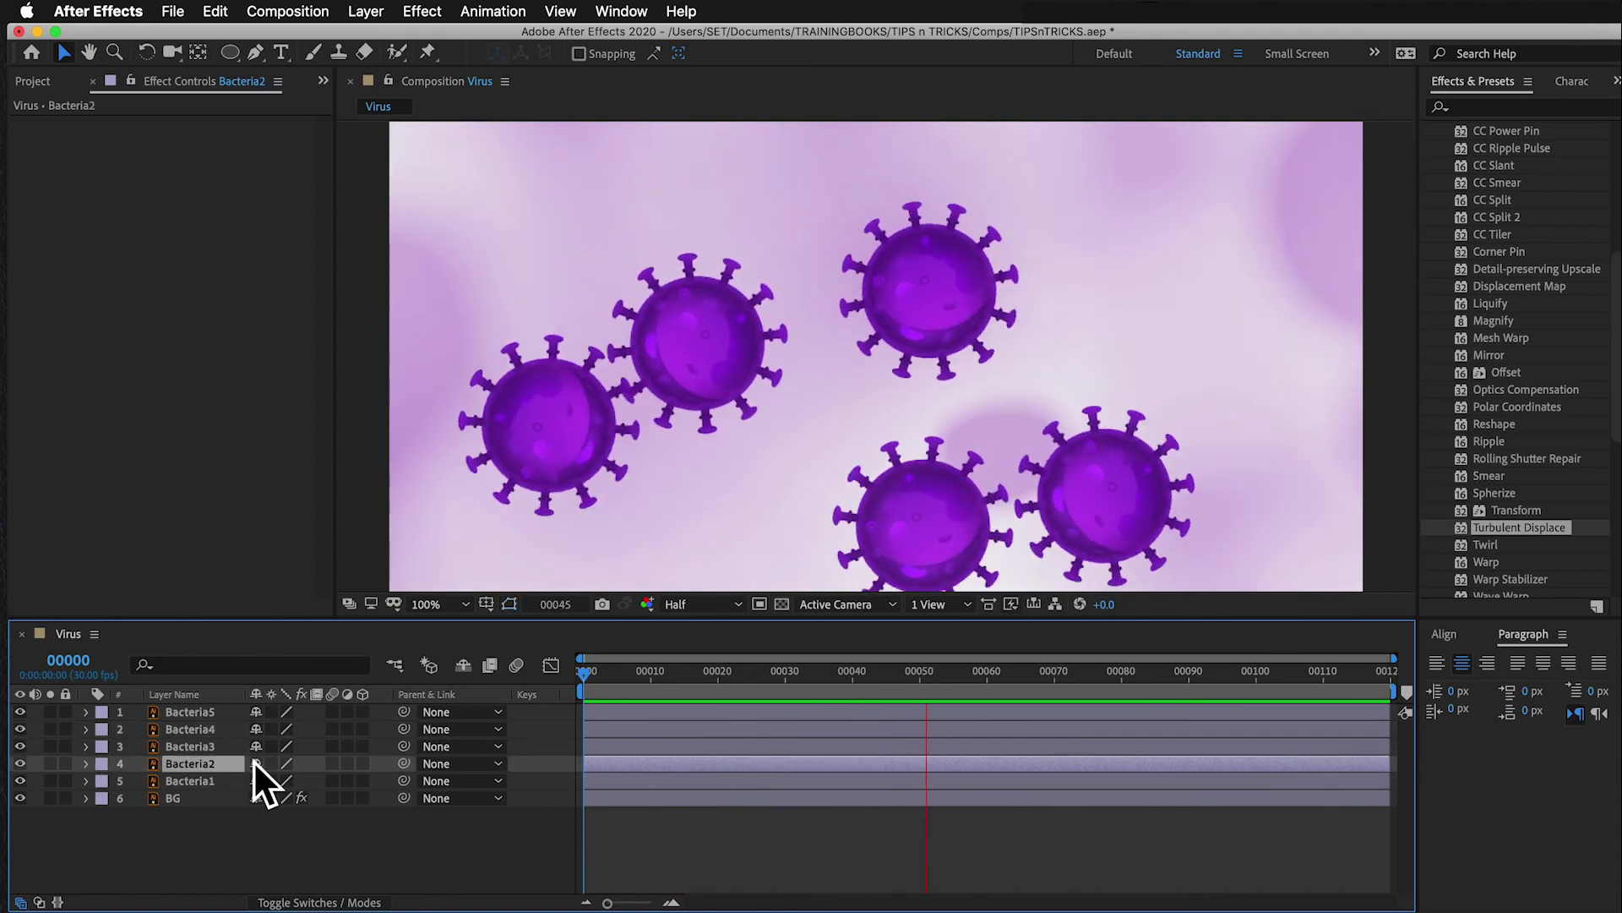
key("s")
left_click_drag(272, 790, 279, 790)
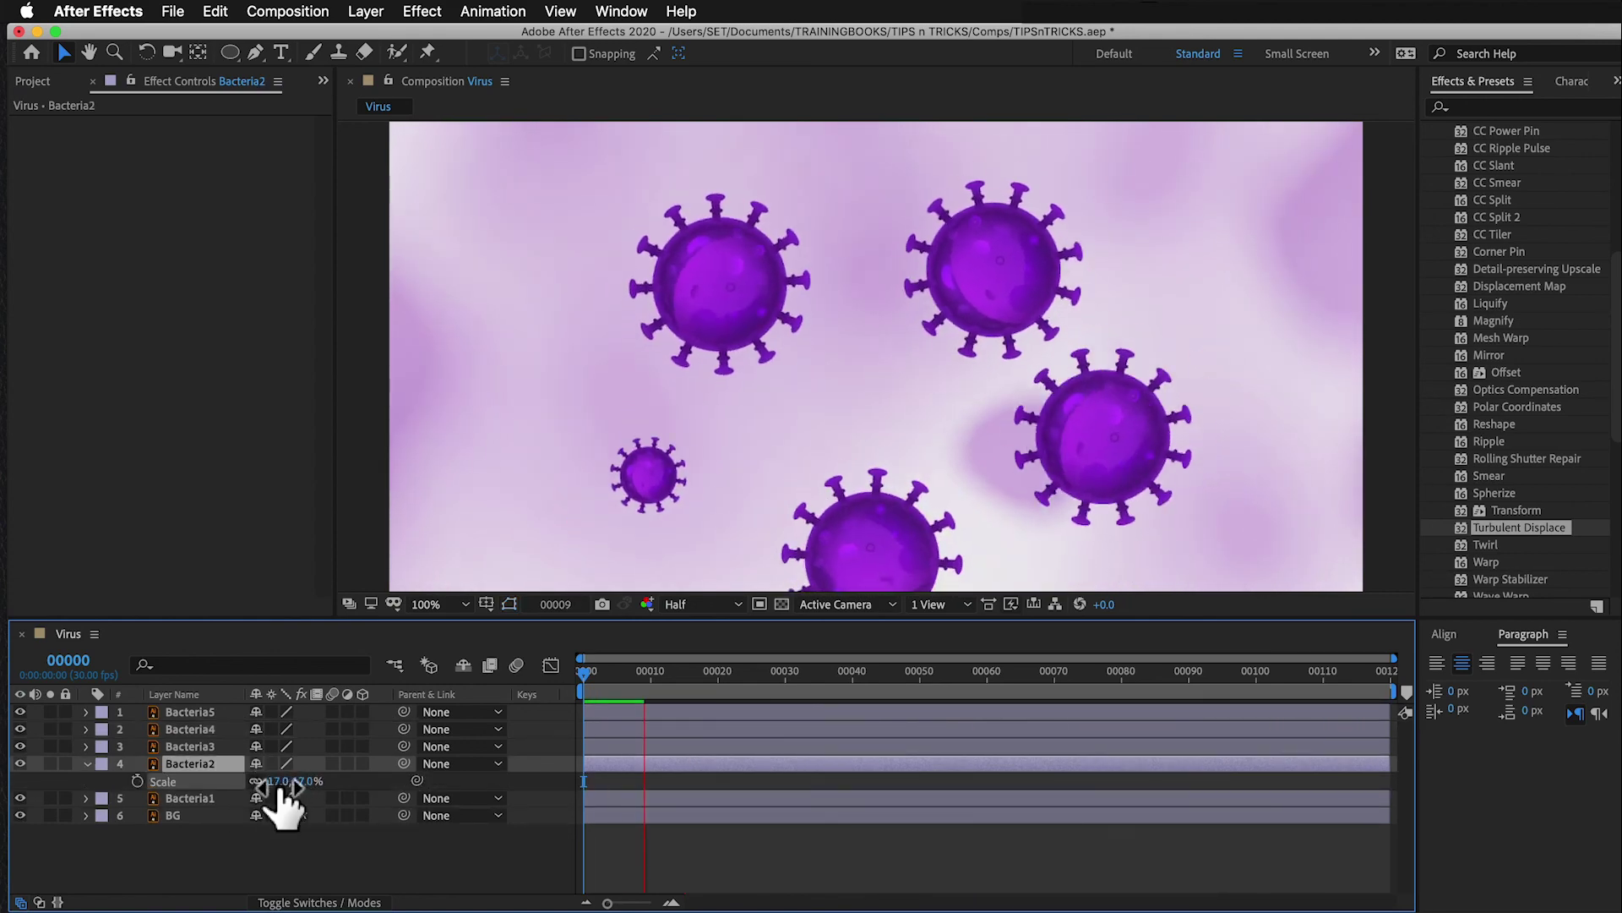
left_click(216, 747)
key("s")
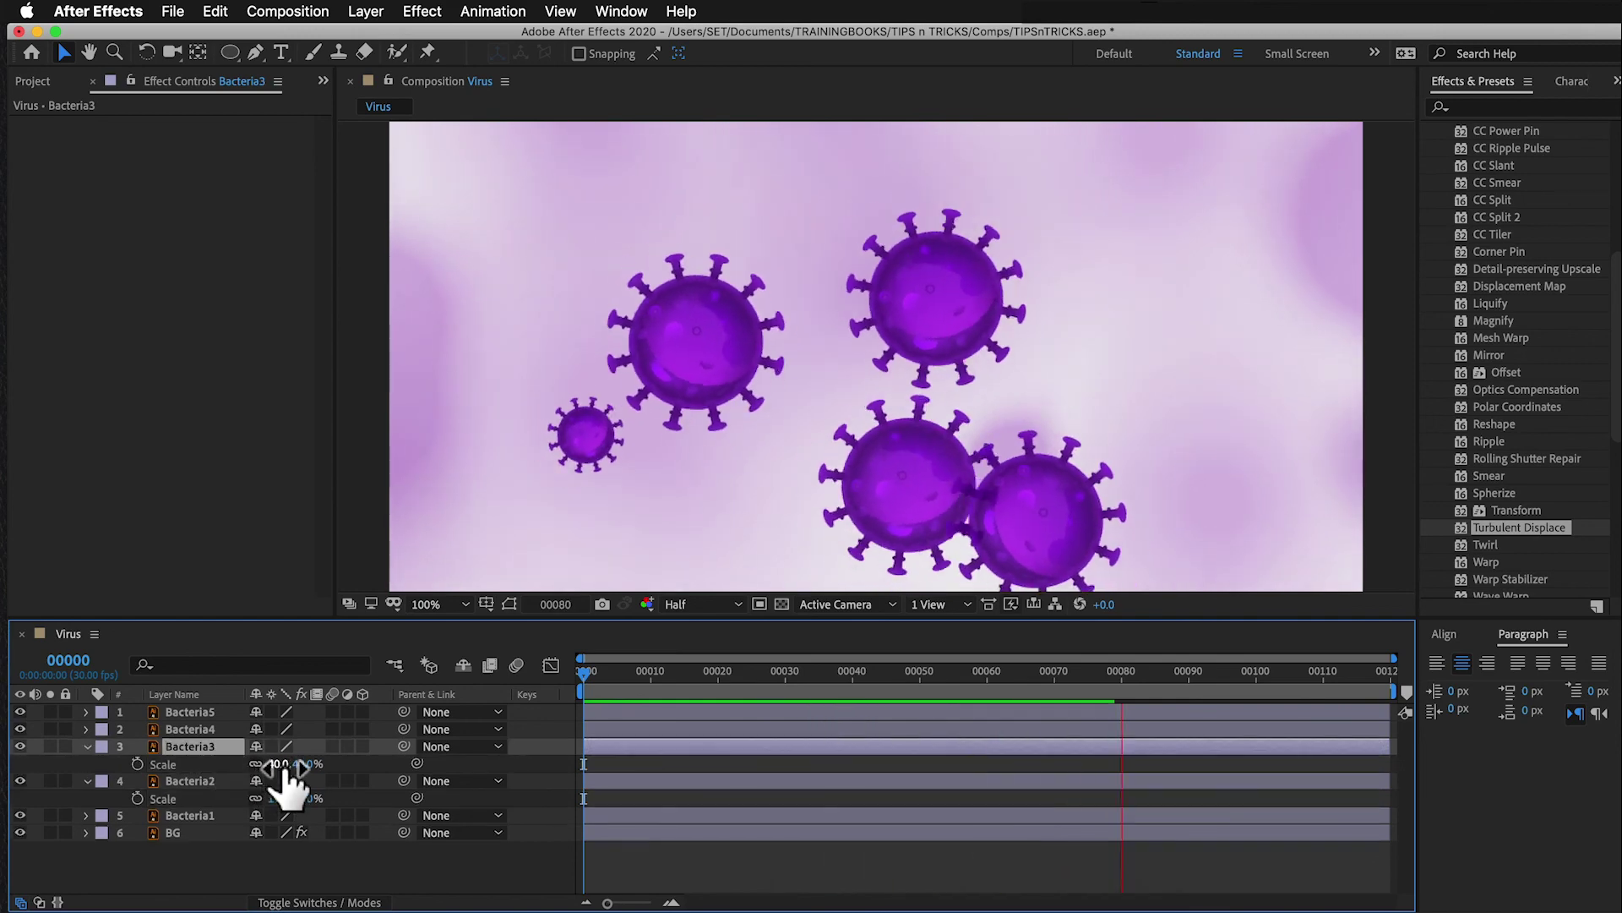
left_click_drag(286, 767, 271, 738)
Step: Scale the Bacteria4 and Bacteria5 layers down to different small sizes, making Bacteria5 the smallest
left_click(215, 732)
key("s")
left_click(201, 713)
key("s")
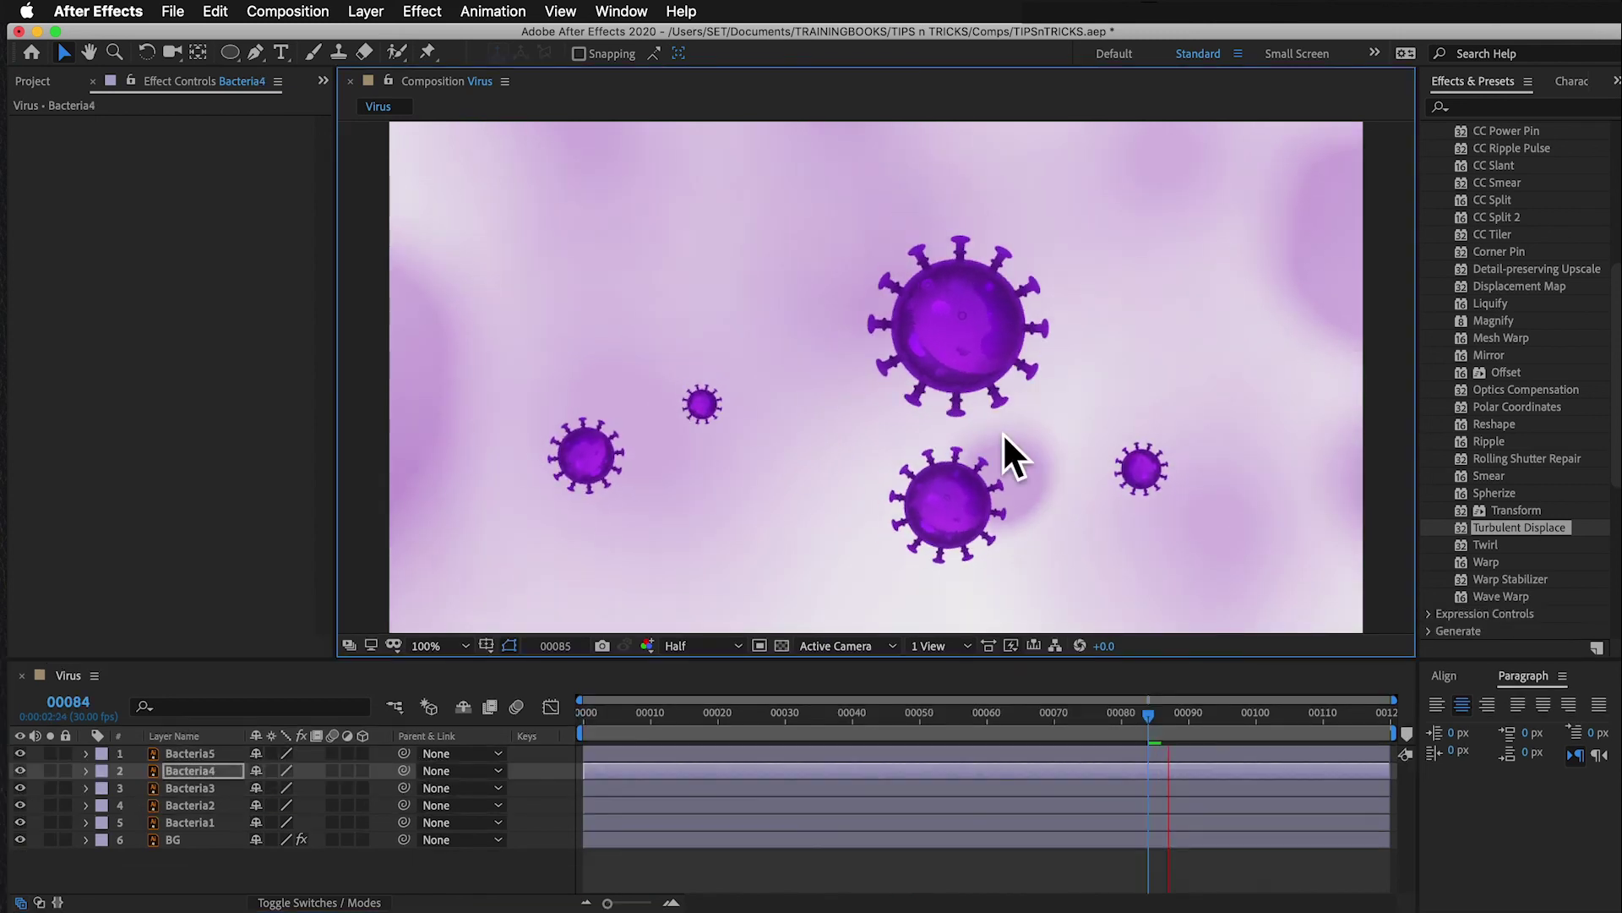